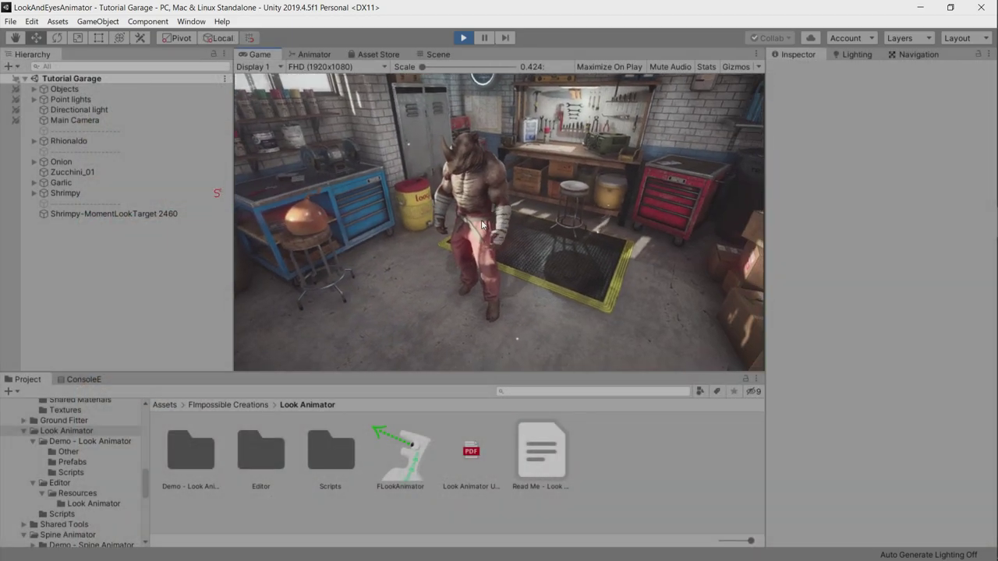
Switch to the Asset Store tab showing the PBR Fighters (Pack) page.
{"action": "left_click", "coordinate": [364, 54]}
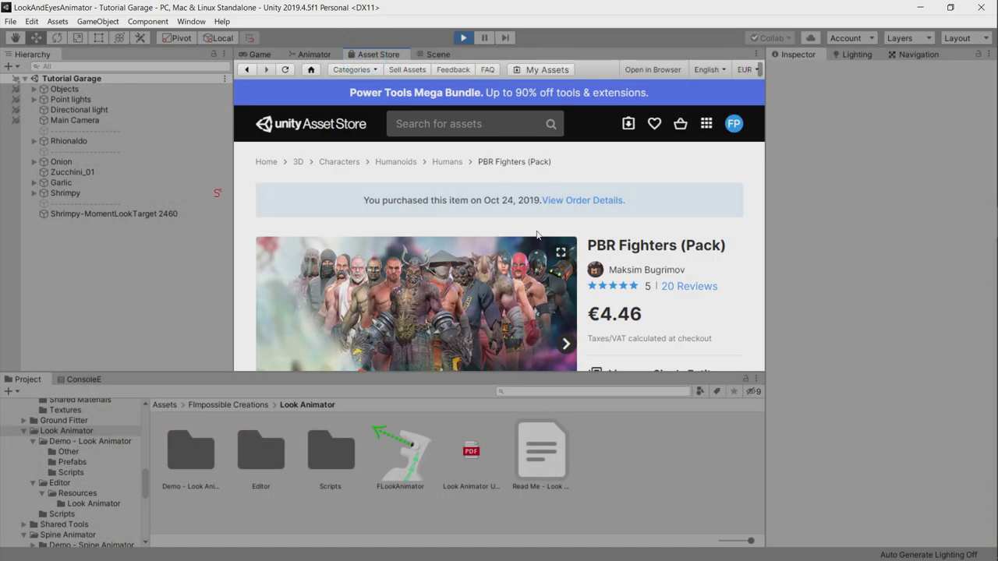
Search the Asset Store for 'look'.
{"action": "scroll", "coordinate": [674, 251], "scroll_direction": "down", "scroll_amount": 2}
{"action": "scroll", "coordinate": [655, 230], "scroll_direction": "up", "scroll_amount": 1}
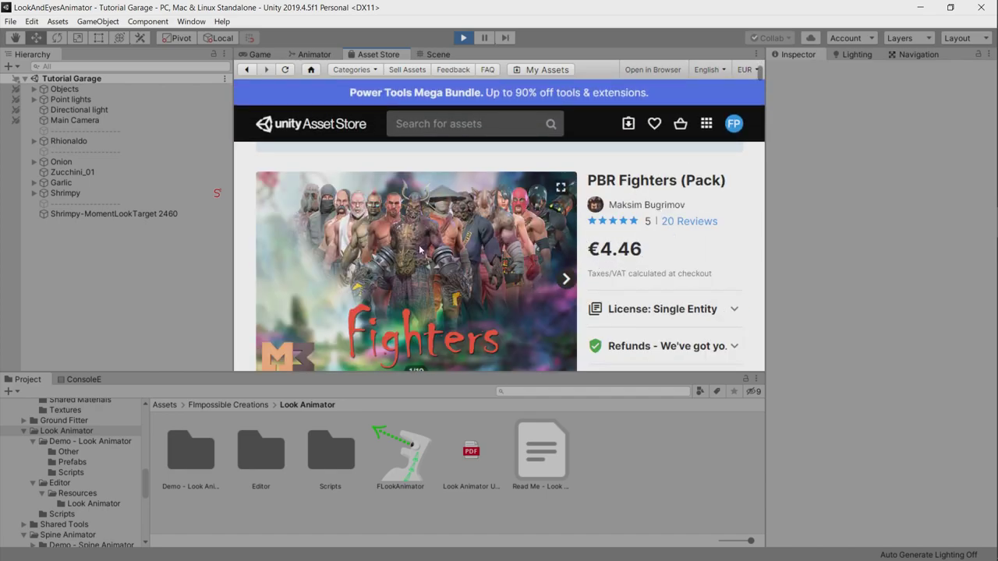
{"action": "scroll", "coordinate": [501, 258], "scroll_direction": "up", "scroll_amount": 1}
{"action": "left_click", "coordinate": [453, 124]}
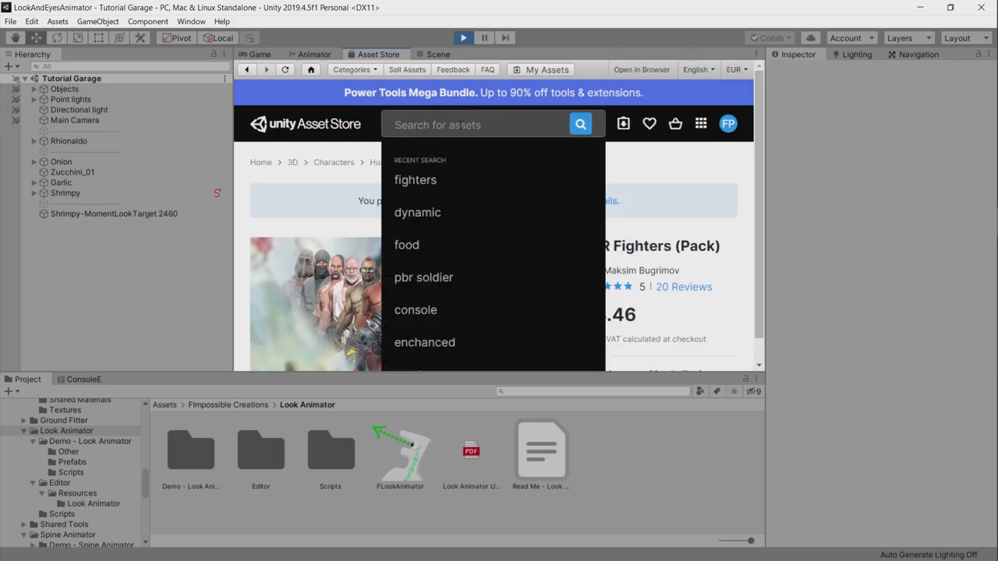
{"action": "type", "text": "look"}
{"action": "key", "text": "Return"}
Open the Look Animator product page and start importing the package.
{"action": "scroll", "coordinate": [378, 224], "scroll_direction": "down", "scroll_amount": 2}
{"action": "scroll", "coordinate": [379, 224], "scroll_direction": "down", "scroll_amount": 2}
{"action": "left_click", "coordinate": [377, 223]}
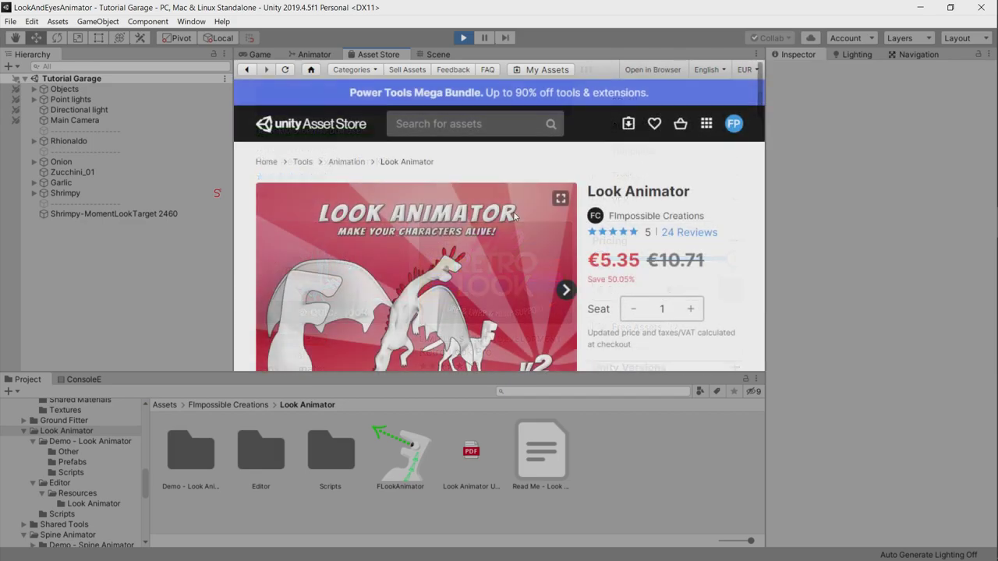
{"action": "scroll", "coordinate": [465, 218], "scroll_direction": "down", "scroll_amount": 3}
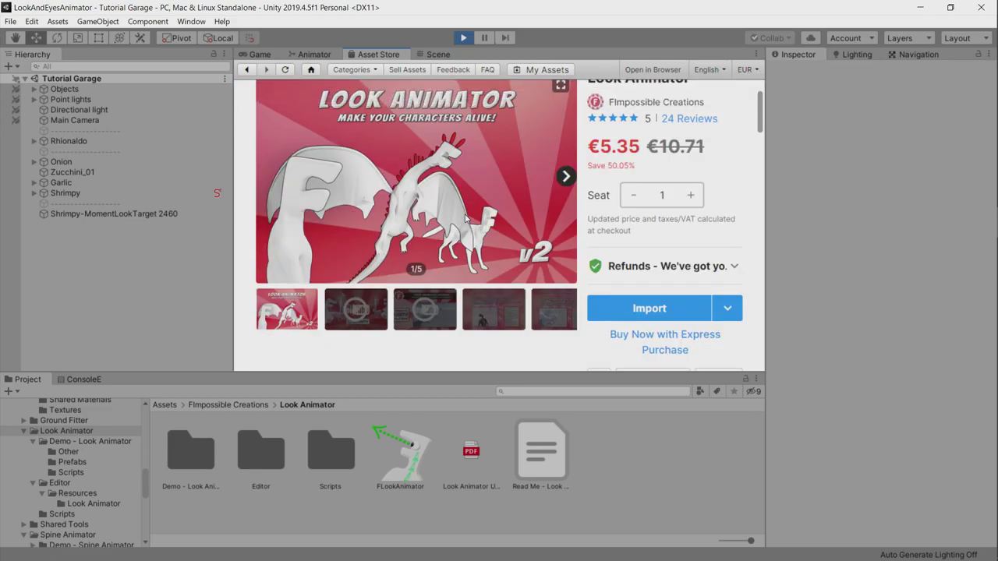
{"action": "left_click", "coordinate": [619, 166]}
Import the Look Animator package files and frame Rhionaldo in the Scene view.
{"action": "scroll", "coordinate": [515, 355], "scroll_direction": "down", "scroll_amount": 5}
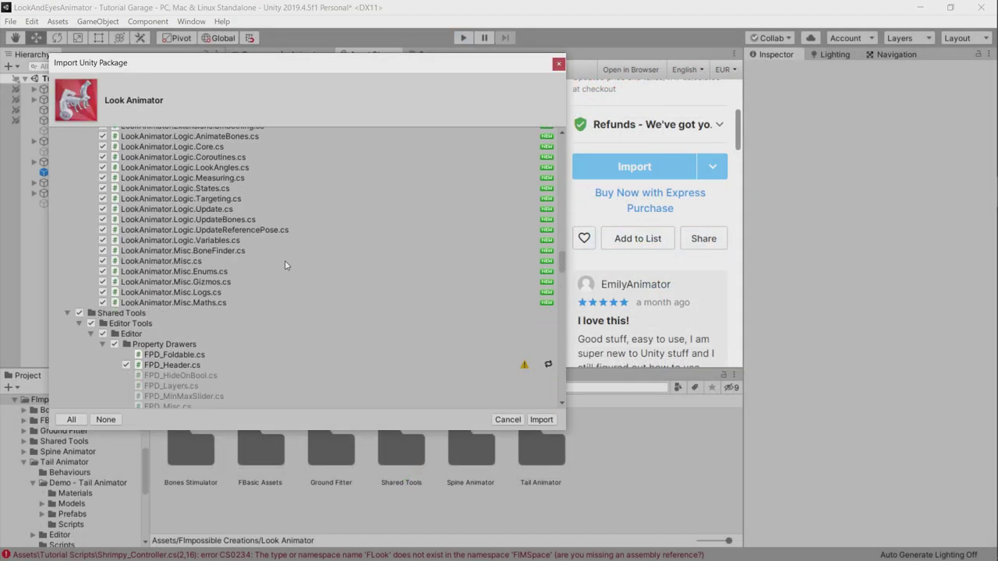
{"action": "left_click", "coordinate": [541, 419]}
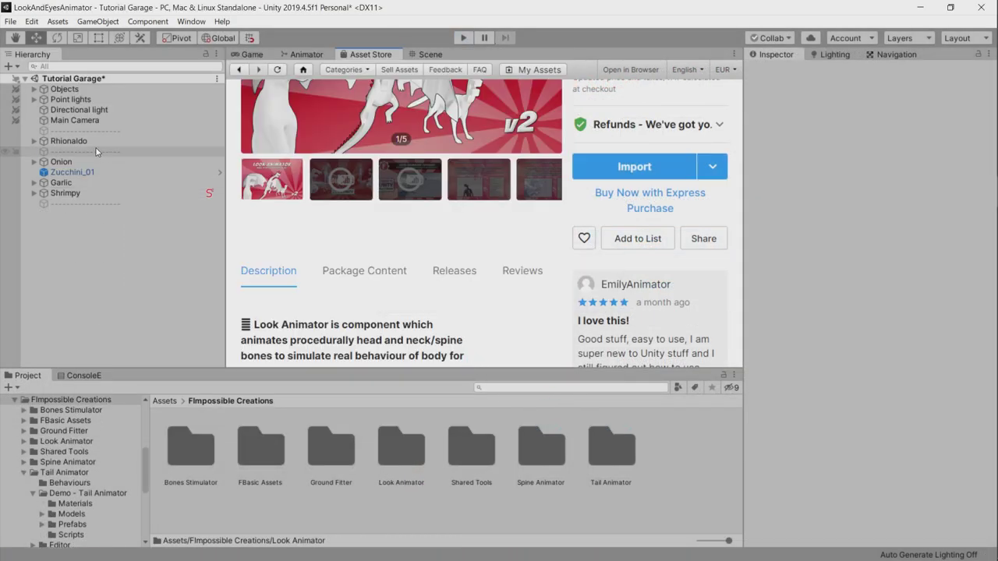
{"action": "double_click", "coordinate": [78, 141]}
{"action": "left_click_drag", "start_coordinate": [461, 232], "coordinate": [546, 257], "text": "alt"}
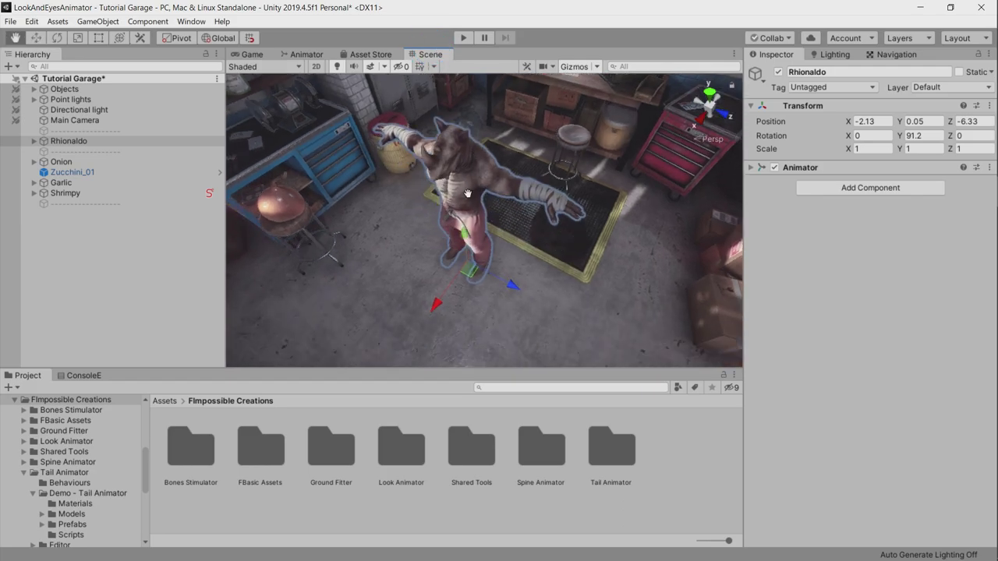
Add the FImpossible Creations Look Animator 2 component to Rhionaldo.
{"action": "left_click", "coordinate": [831, 188]}
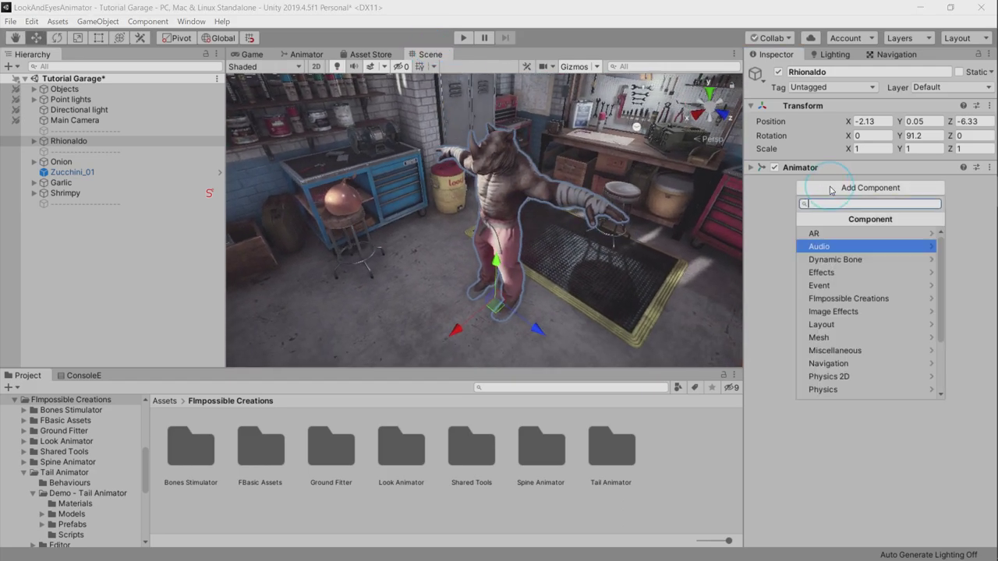
{"action": "left_click", "coordinate": [856, 304]}
{"action": "left_click", "coordinate": [825, 247]}
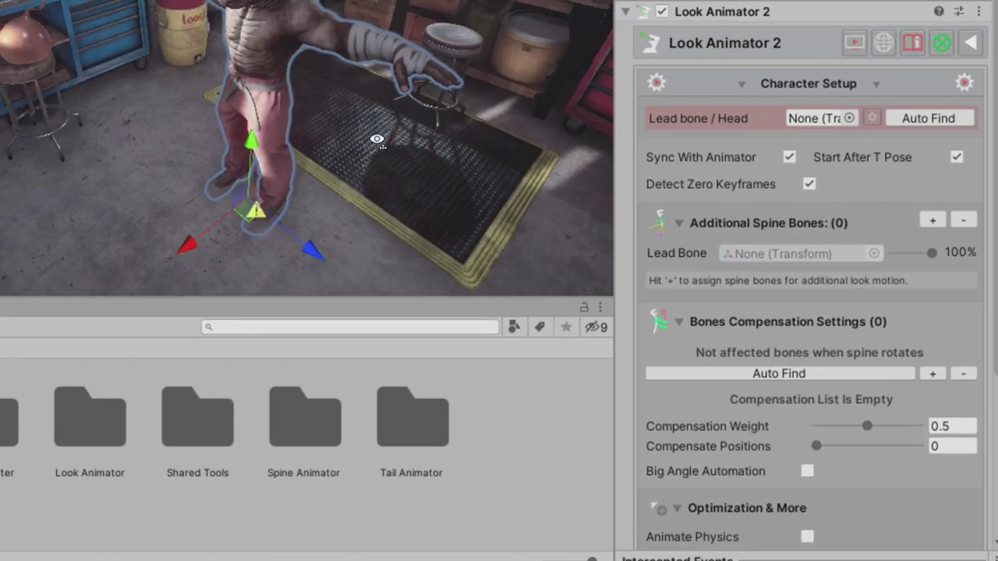
{"action": "left_click_drag", "start_coordinate": [341, 145], "coordinate": [539, 209], "text": "alt"}
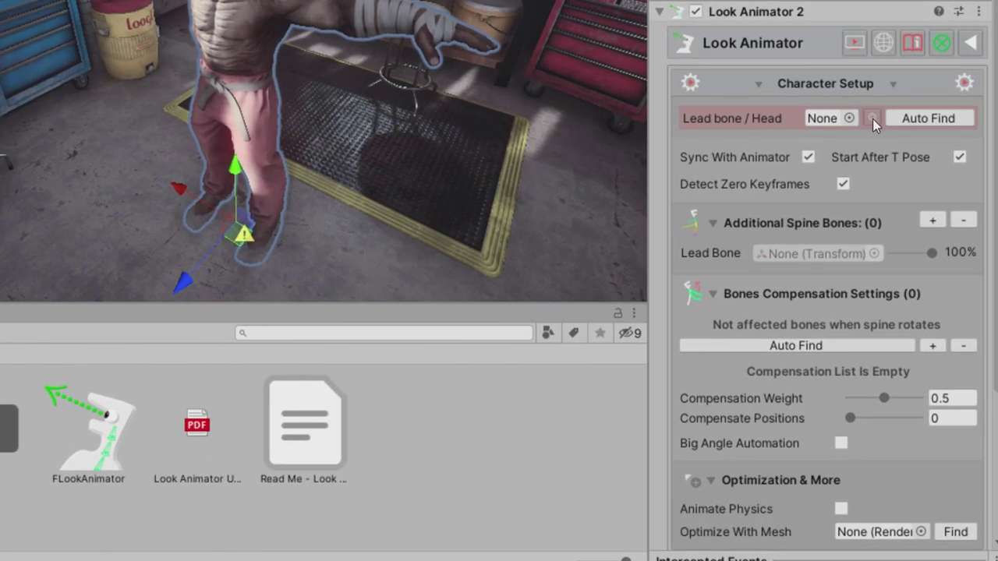
Use Auto Find to make the head Rhionaldo's Look Animator lead bone.
{"action": "left_click", "coordinate": [873, 119]}
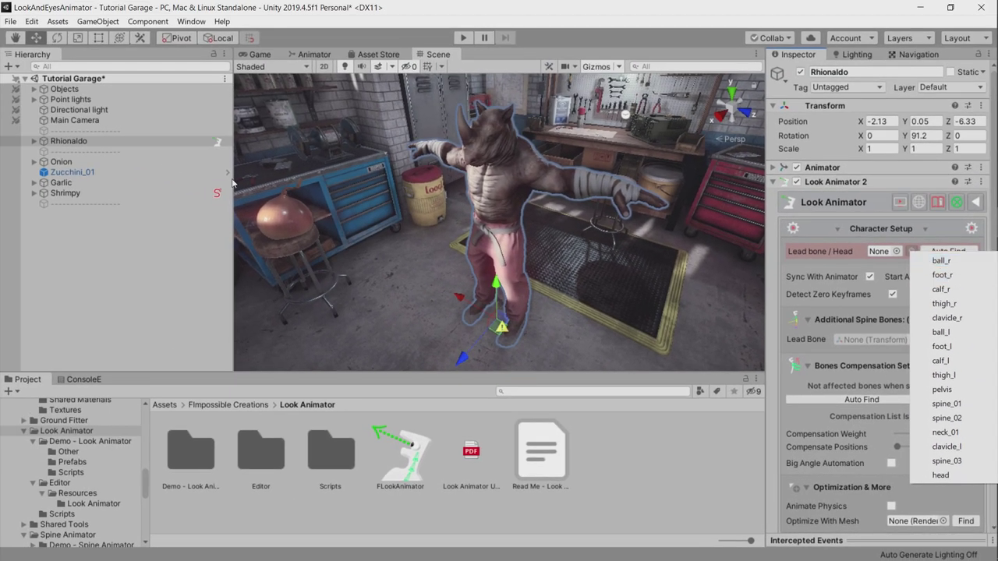
{"action": "left_click", "coordinate": [33, 145]}
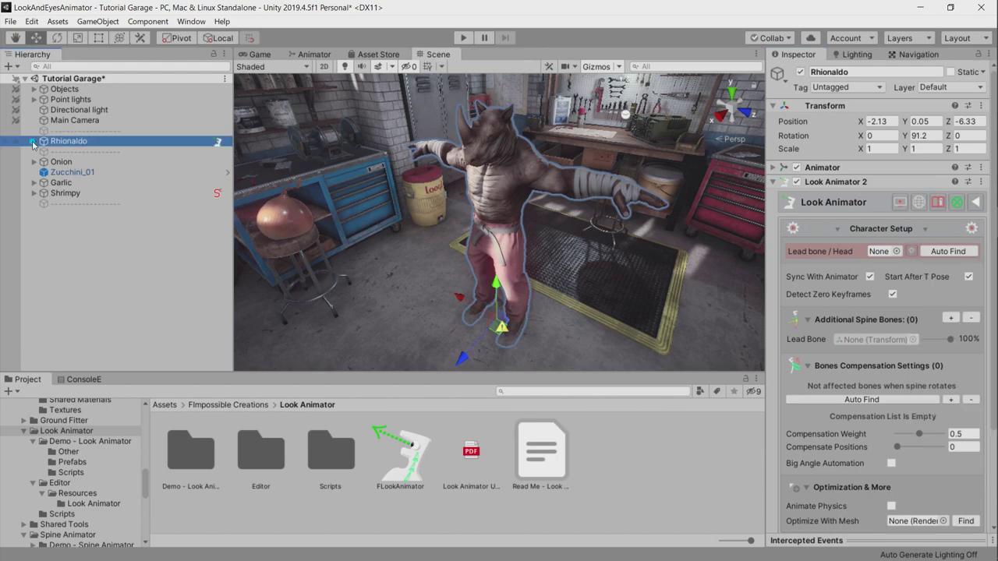
{"action": "left_click", "coordinate": [33, 141]}
{"action": "left_click", "coordinate": [44, 162]}
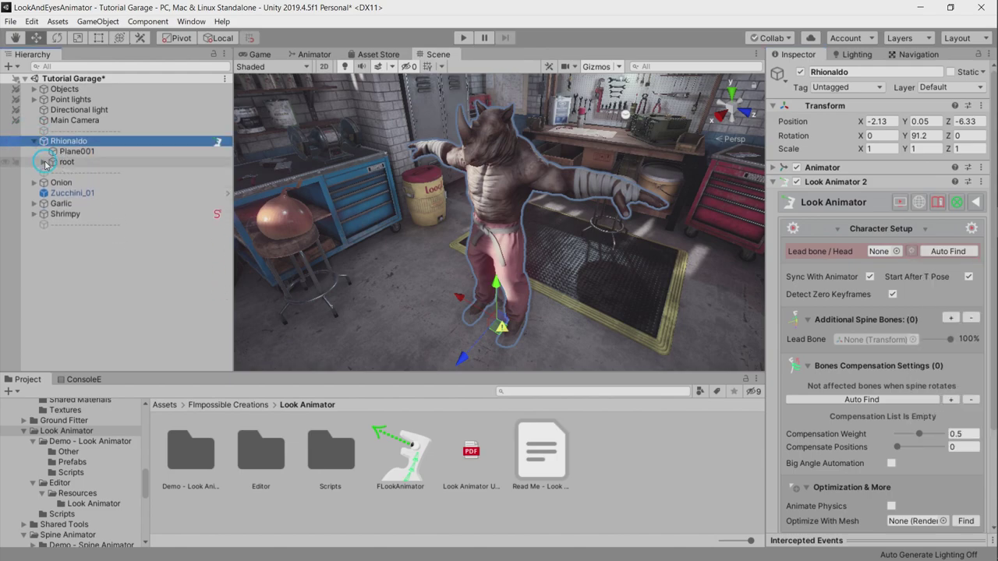
{"action": "left_click", "coordinate": [938, 254]}
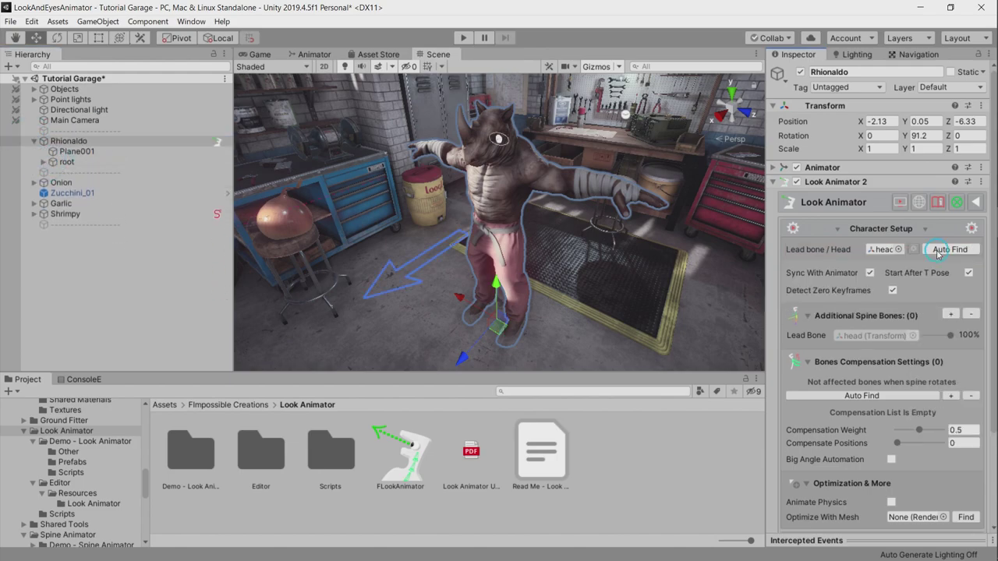
{"action": "left_click_drag", "start_coordinate": [452, 269], "coordinate": [374, 265], "text": "alt"}
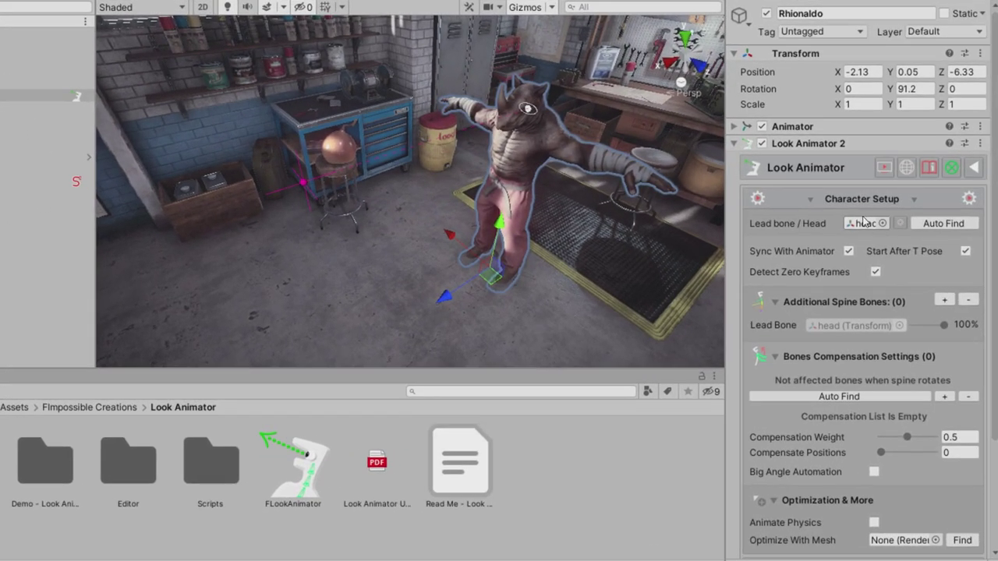
{"action": "left_click", "coordinate": [602, 173]}
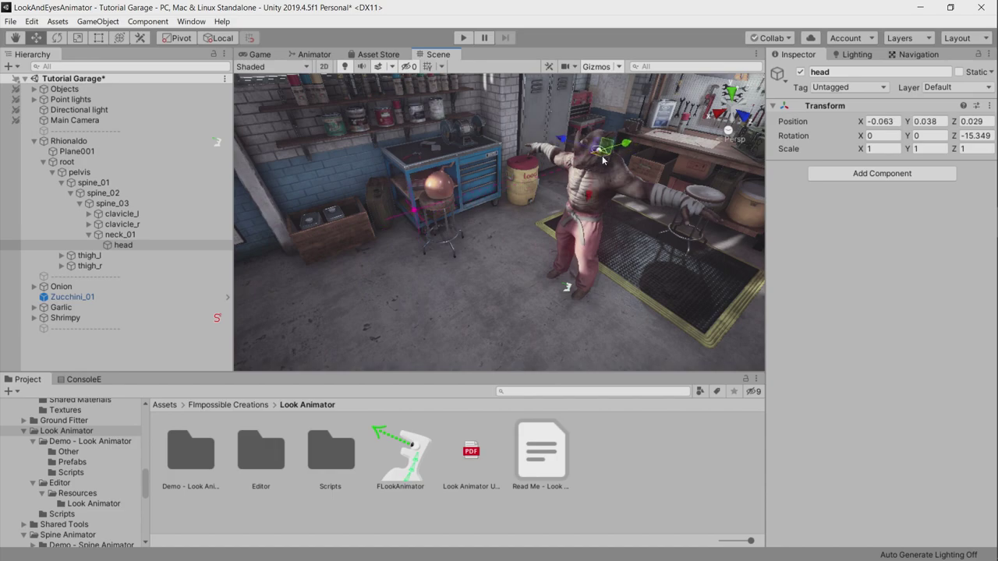
Orbit around Rhionaldo and expand the Tweak Animation section, which targets the Onion.
{"action": "left_click_drag", "start_coordinate": [499, 234], "coordinate": [528, 220], "text": "alt"}
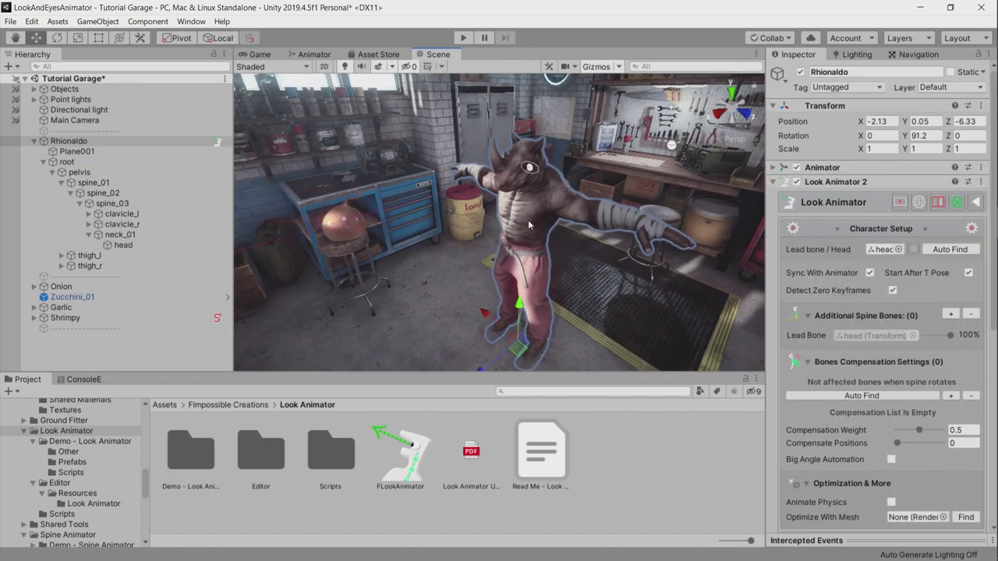
{"action": "mouse_move", "coordinate": [451, 184]}
{"action": "left_mouse_down", "text": "alt"}
{"action": "mouse_move", "coordinate": [425, 223]}
{"action": "mouse_move", "coordinate": [507, 239]}
{"action": "left_mouse_up", "text": "alt"}
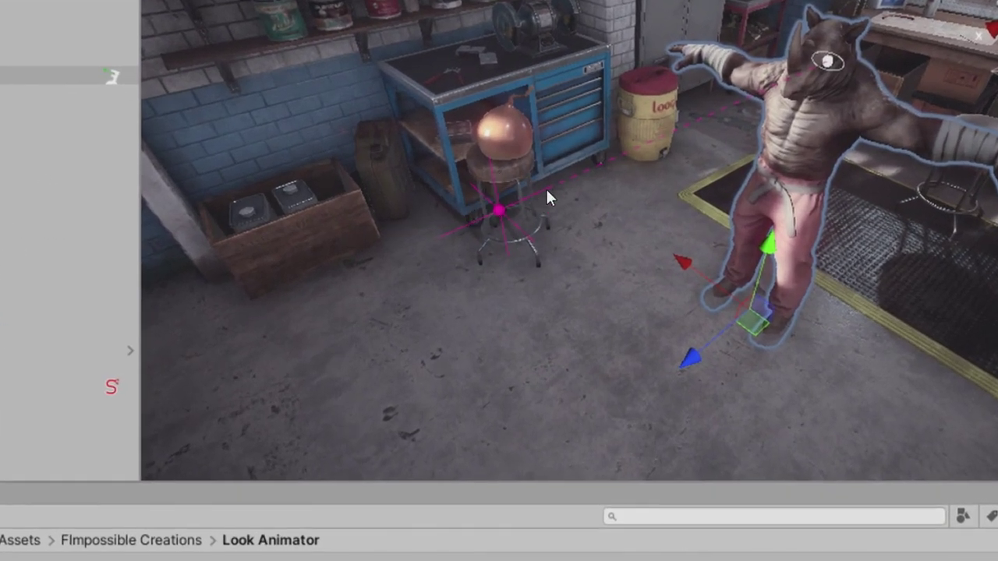
{"action": "left_click_drag", "start_coordinate": [467, 208], "coordinate": [446, 203], "text": "alt"}
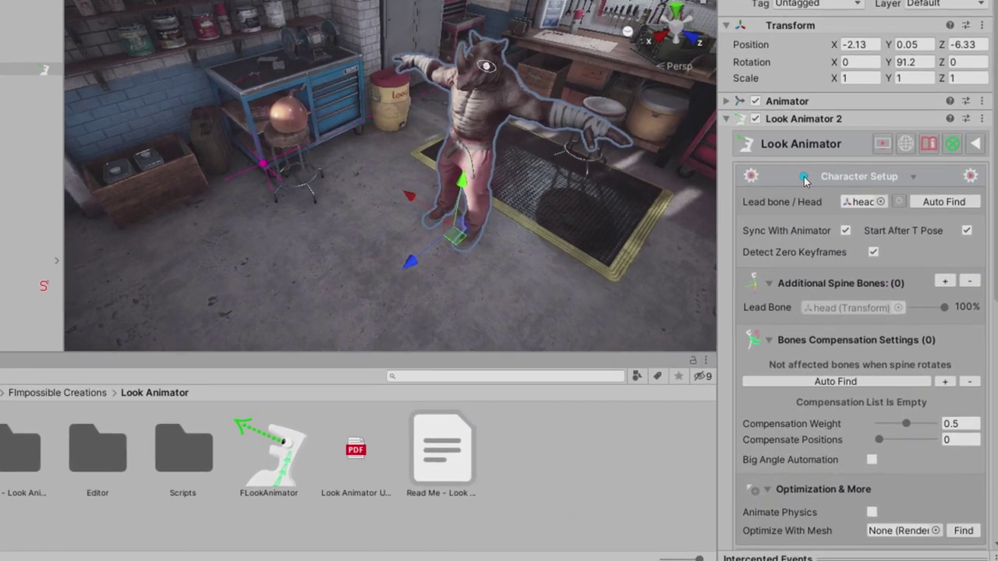
{"action": "left_click", "coordinate": [834, 229]}
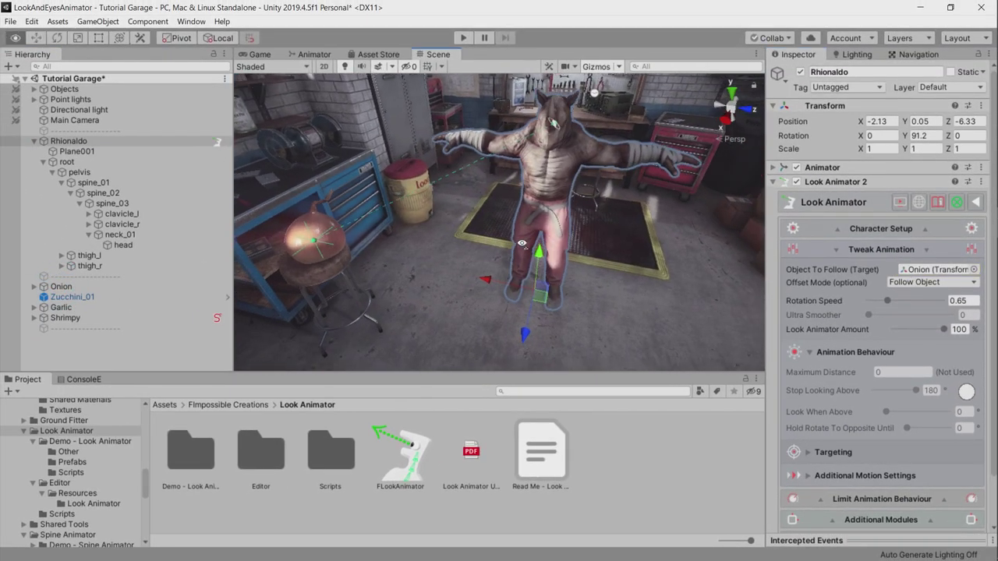
Play the scene and drag the Onion above the barrel, then back near the stool.
{"action": "left_click", "coordinate": [468, 39]}
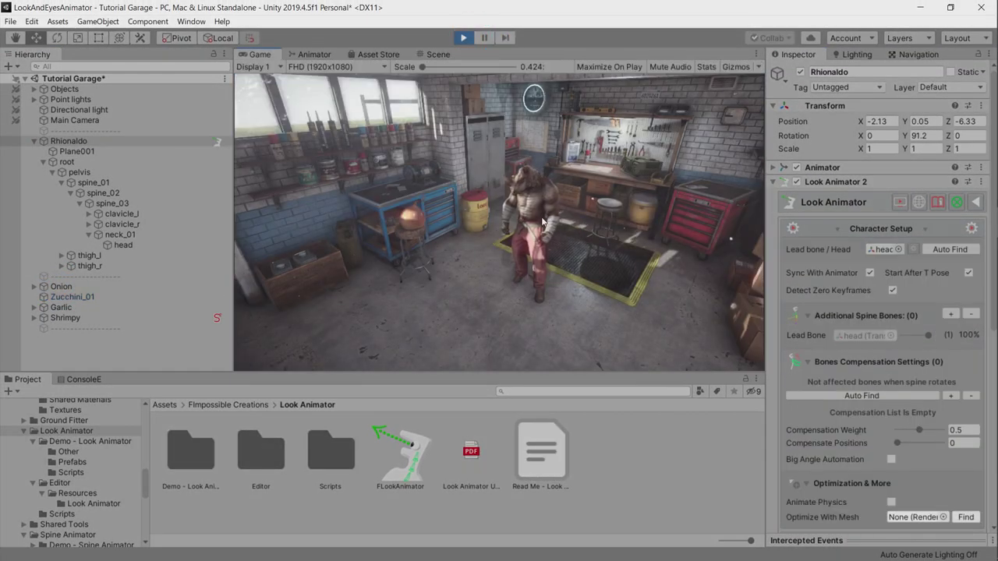
{"action": "right_click_drag", "start_coordinate": [483, 156], "coordinate": [428, 170]}
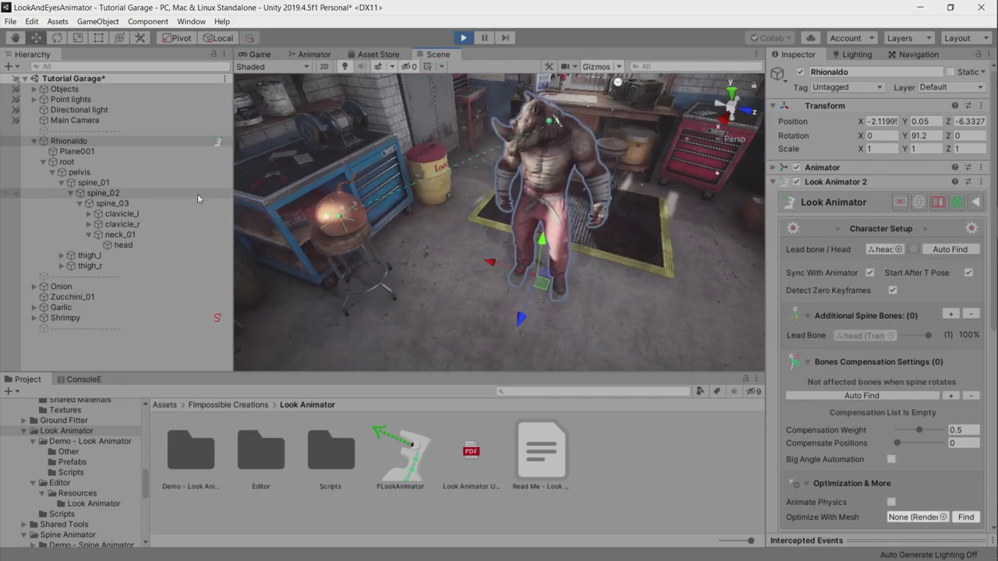
{"action": "left_click", "coordinate": [78, 286]}
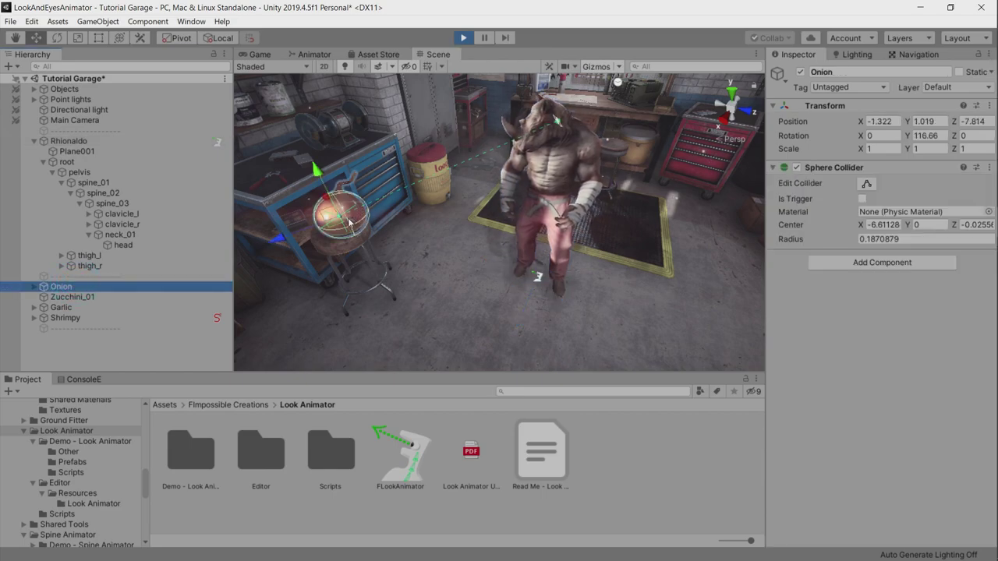
{"action": "mouse_move", "coordinate": [329, 226]}
{"action": "left_mouse_down"}
{"action": "mouse_move", "coordinate": [442, 154]}
{"action": "mouse_move", "coordinate": [674, 145]}
{"action": "left_mouse_up"}
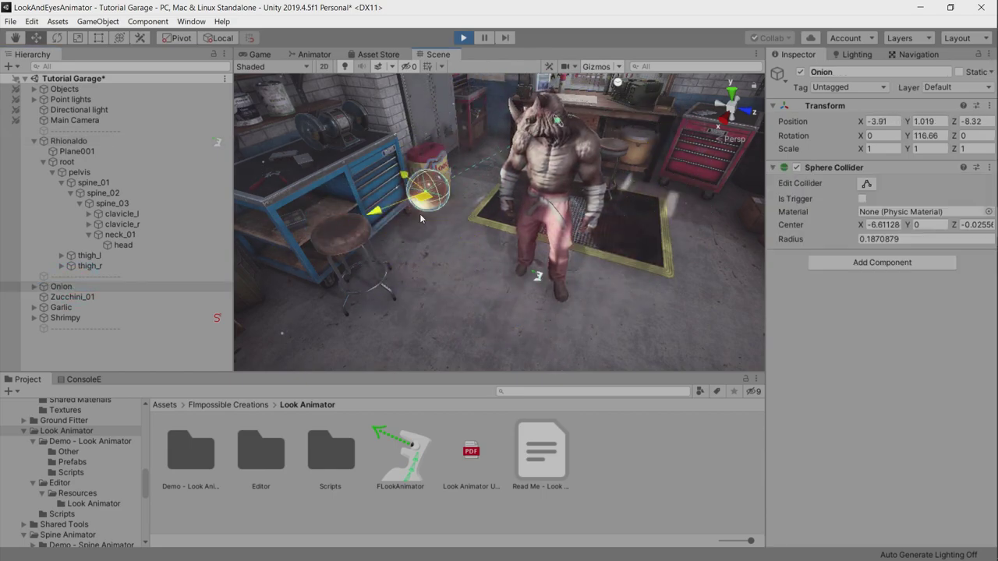
{"action": "mouse_move", "coordinate": [421, 219]}
{"action": "left_mouse_down"}
{"action": "mouse_move", "coordinate": [705, 168]}
{"action": "mouse_move", "coordinate": [546, 253]}
{"action": "mouse_move", "coordinate": [394, 222]}
{"action": "mouse_move", "coordinate": [392, 273]}
{"action": "left_mouse_up"}
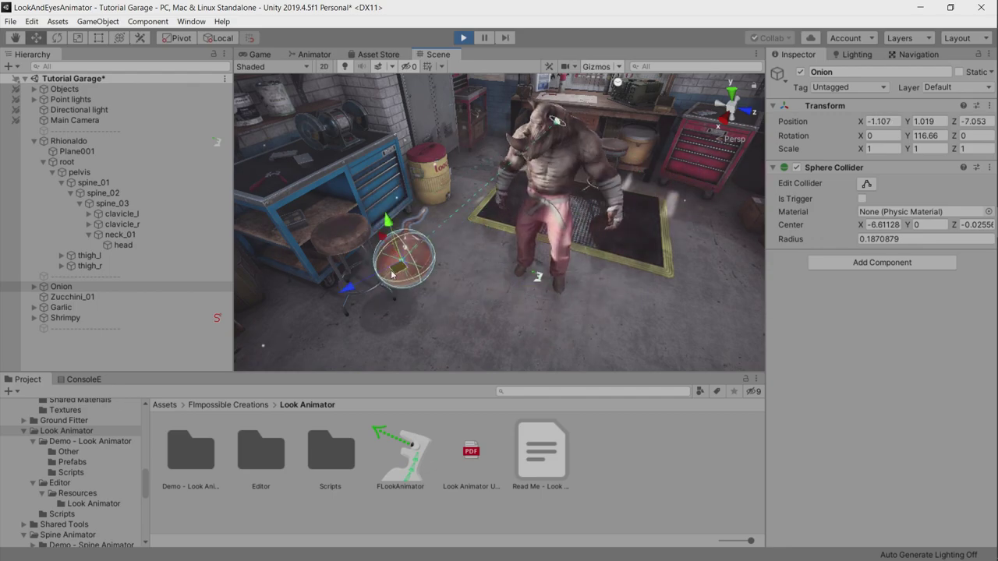
{"action": "left_click", "coordinate": [112, 141]}
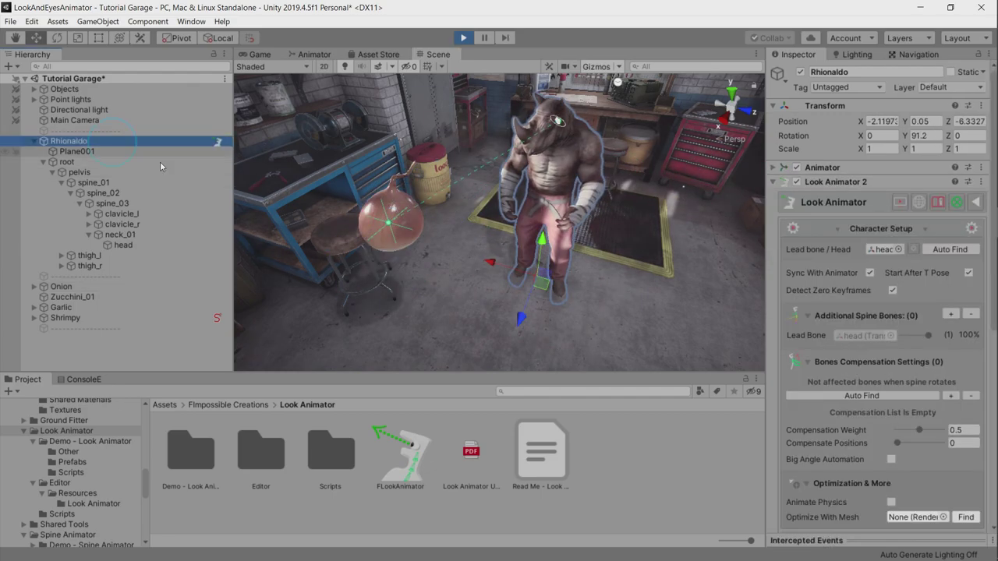
Add five additional spine bones, neck_01 down to pelvis, then move the Onion across the floor.
{"action": "scroll", "coordinate": [868, 316], "scroll_direction": "down", "scroll_amount": 5}
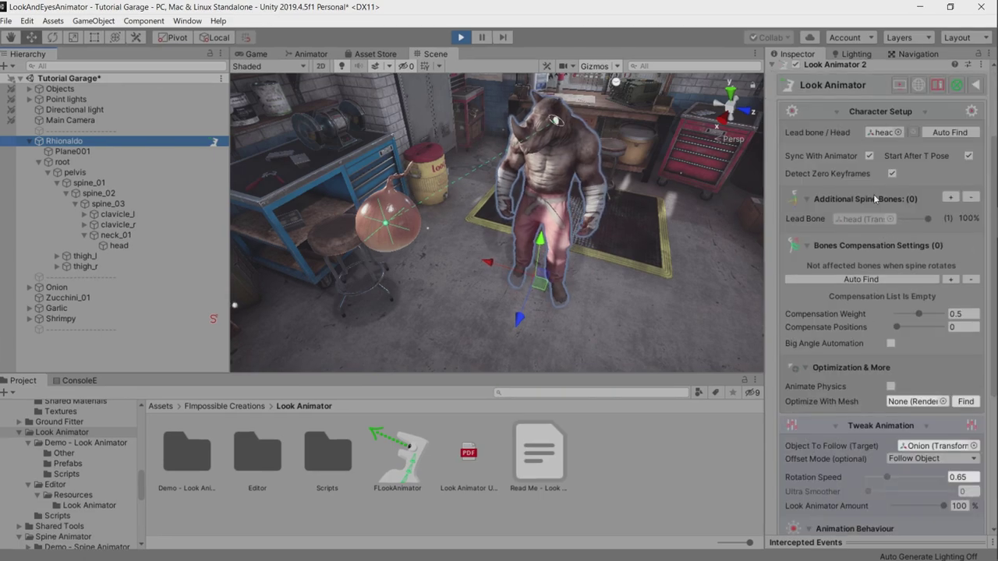
{"action": "left_click", "coordinate": [950, 199]}
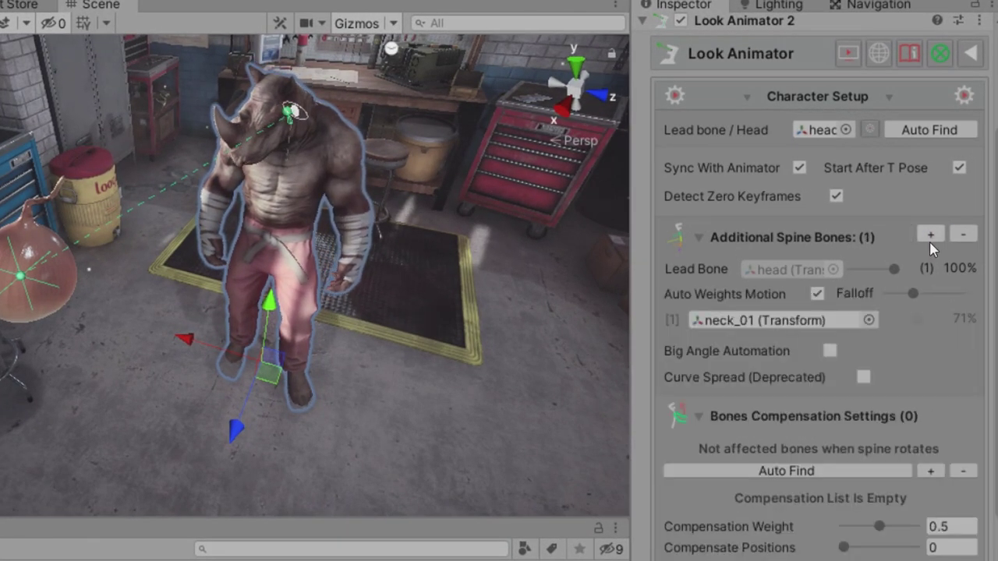
{"action": "left_click", "coordinate": [931, 237]}
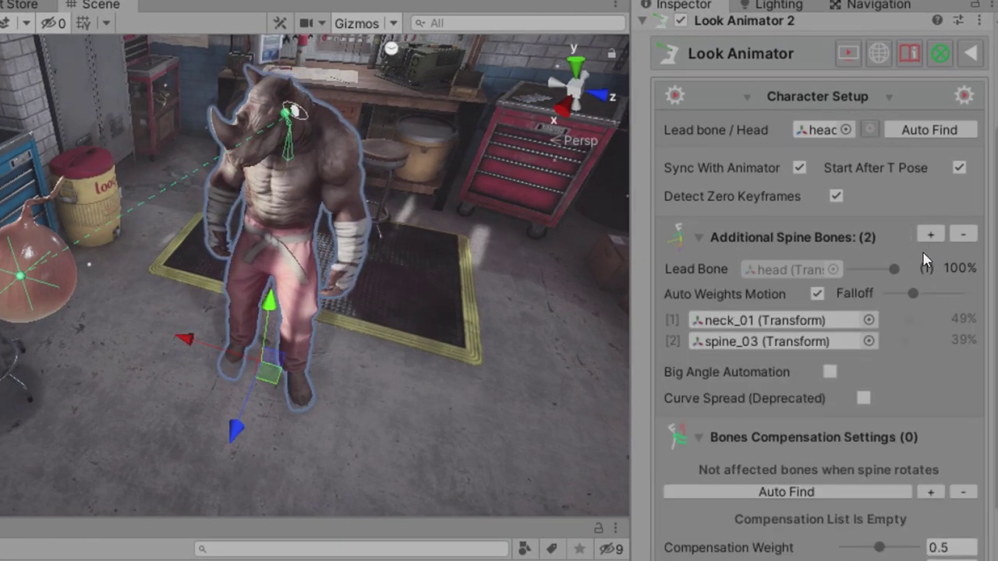
{"action": "left_click", "coordinate": [932, 237]}
{"action": "left_click", "coordinate": [932, 236]}
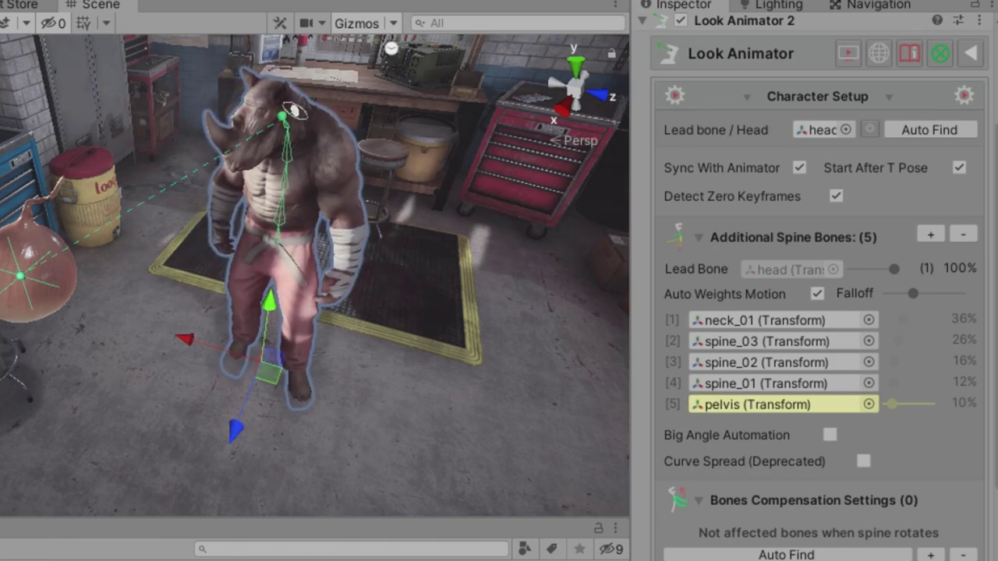
{"action": "left_click", "coordinate": [27, 269]}
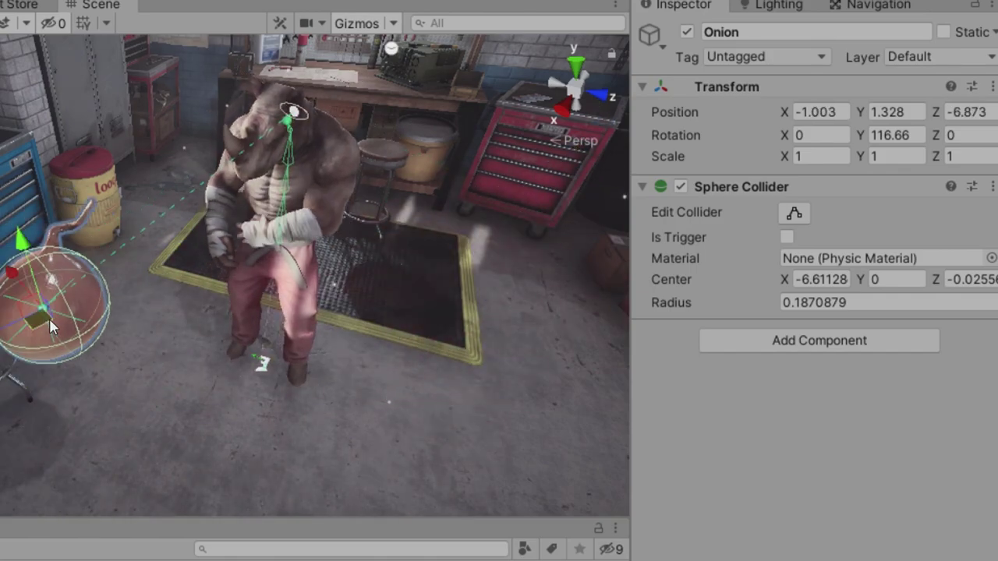
{"action": "left_click_drag", "start_coordinate": [50, 326], "coordinate": [86, 302]}
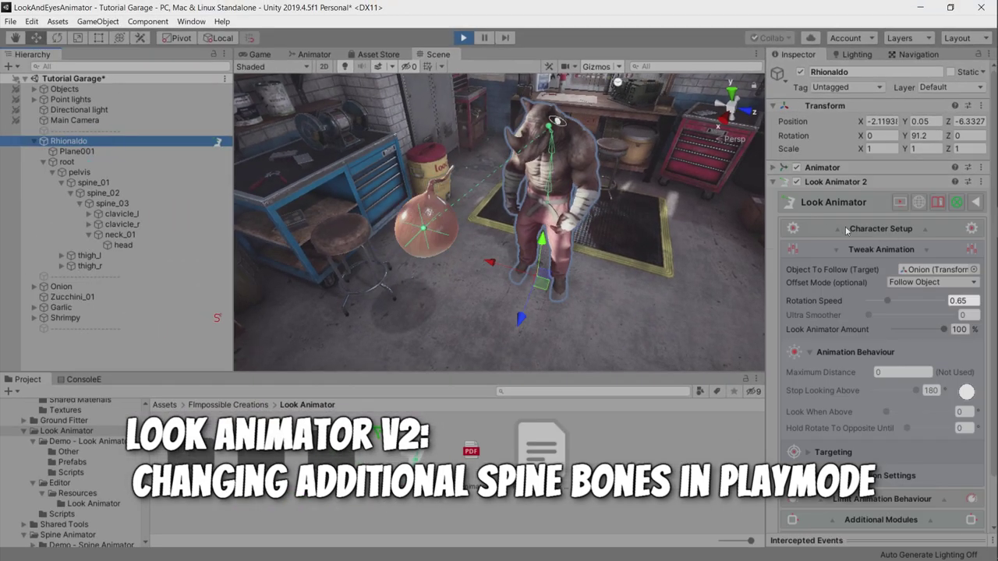
Test the Falloff slider, disable Auto Weights Motion, and lower neck_01's weight manually.
{"action": "left_click", "coordinate": [847, 230]}
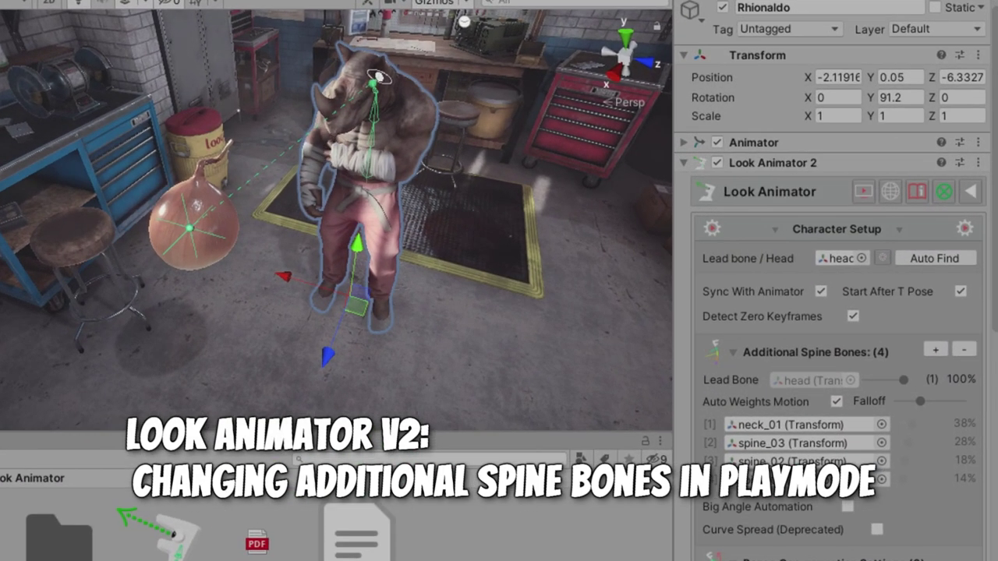
{"action": "left_click", "coordinate": [940, 349]}
{"action": "left_click_drag", "start_coordinate": [920, 400], "coordinate": [895, 400]}
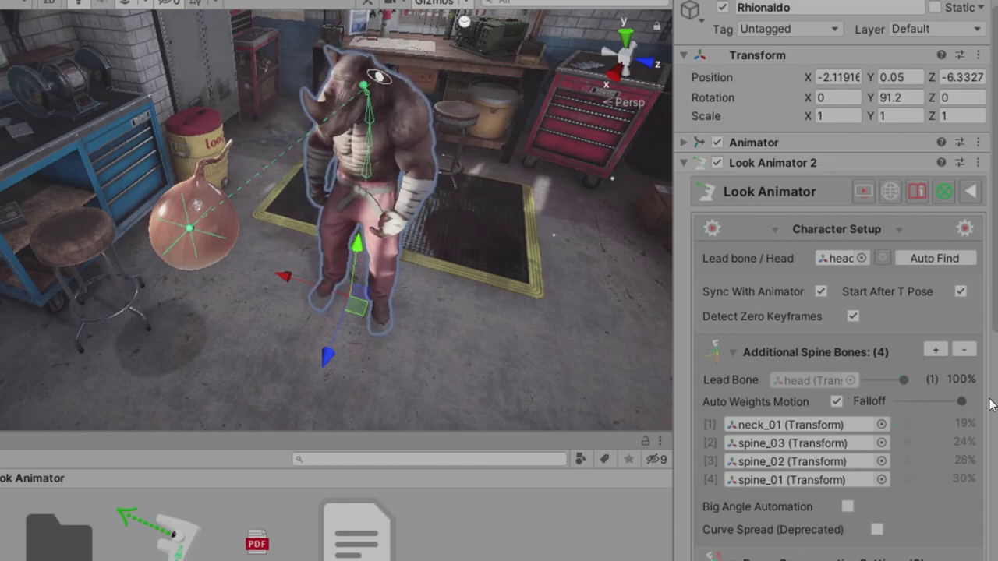
{"action": "left_click_drag", "start_coordinate": [892, 400], "coordinate": [918, 400]}
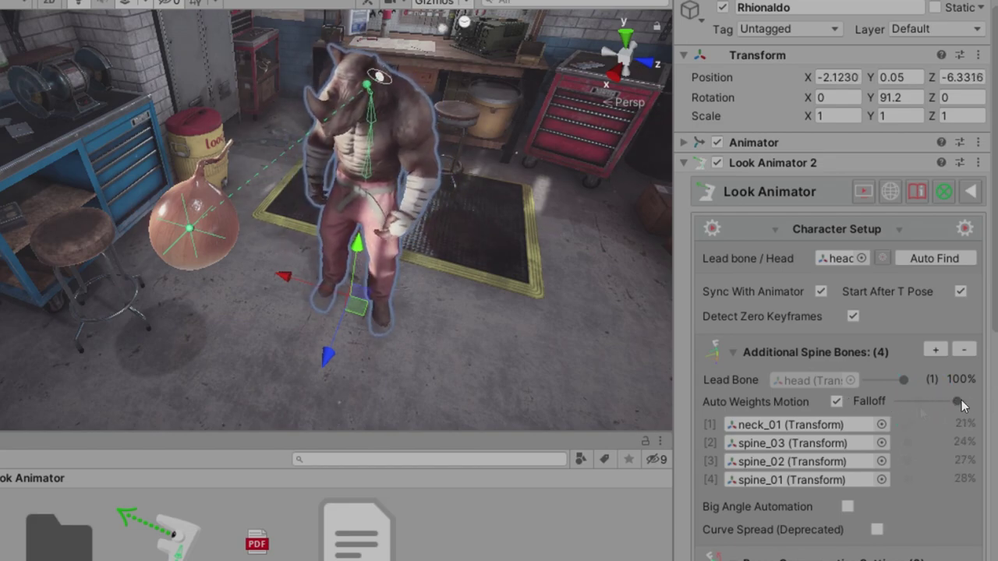
{"action": "left_click", "coordinate": [837, 401]}
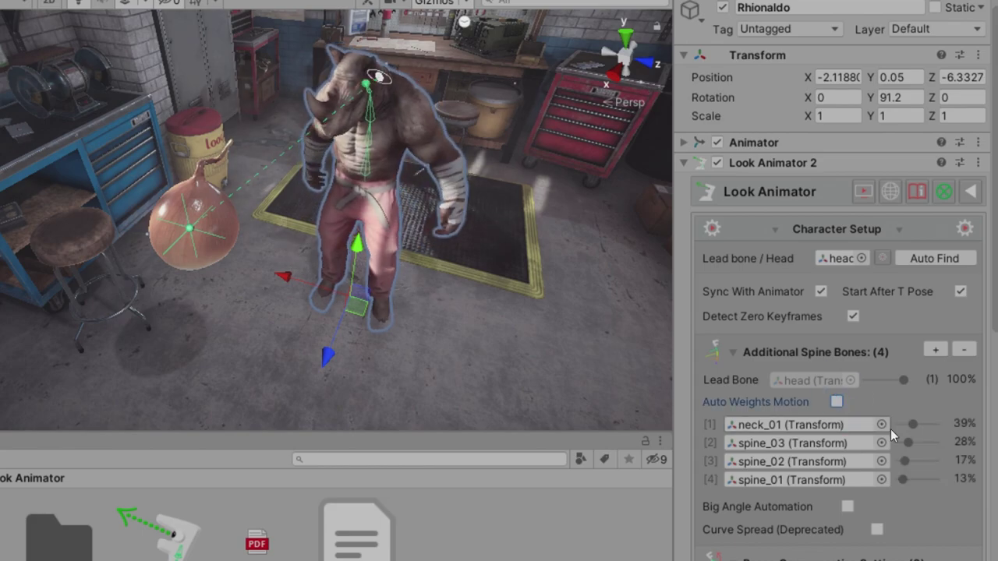
{"action": "left_click_drag", "start_coordinate": [914, 423], "coordinate": [911, 427]}
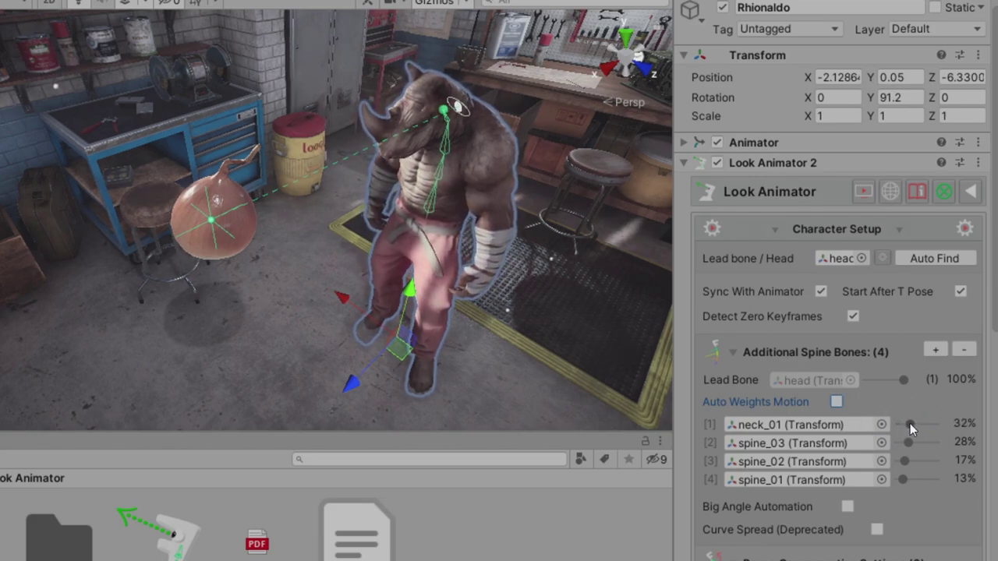
{"action": "left_click_drag", "start_coordinate": [911, 428], "coordinate": [909, 428]}
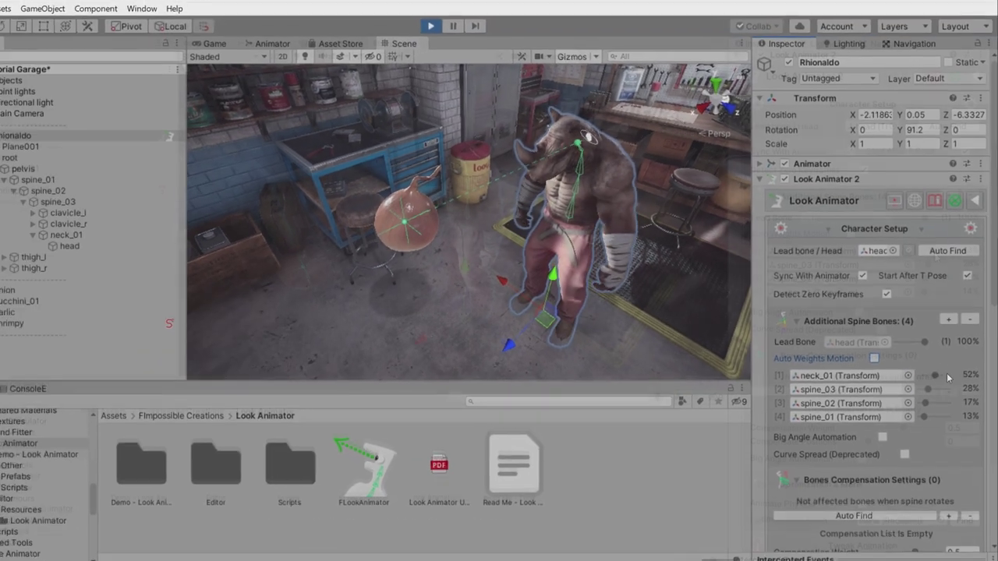
{"action": "scroll", "coordinate": [896, 390], "scroll_direction": "down", "scroll_amount": 3}
Raise the Corrections Backing Offset X so the rhino leans forward.
{"action": "scroll", "coordinate": [854, 484], "scroll_direction": "down", "scroll_amount": 2}
{"action": "left_click", "coordinate": [855, 491]}
{"action": "scroll", "coordinate": [871, 422], "scroll_direction": "down", "scroll_amount": 3}
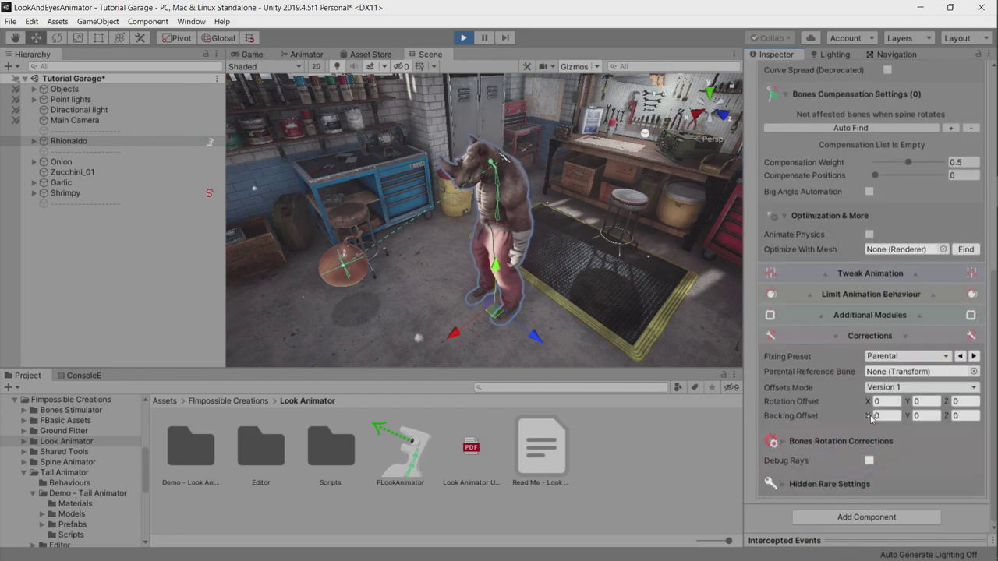
{"action": "left_click_drag", "start_coordinate": [932, 419], "coordinate": [977, 253]}
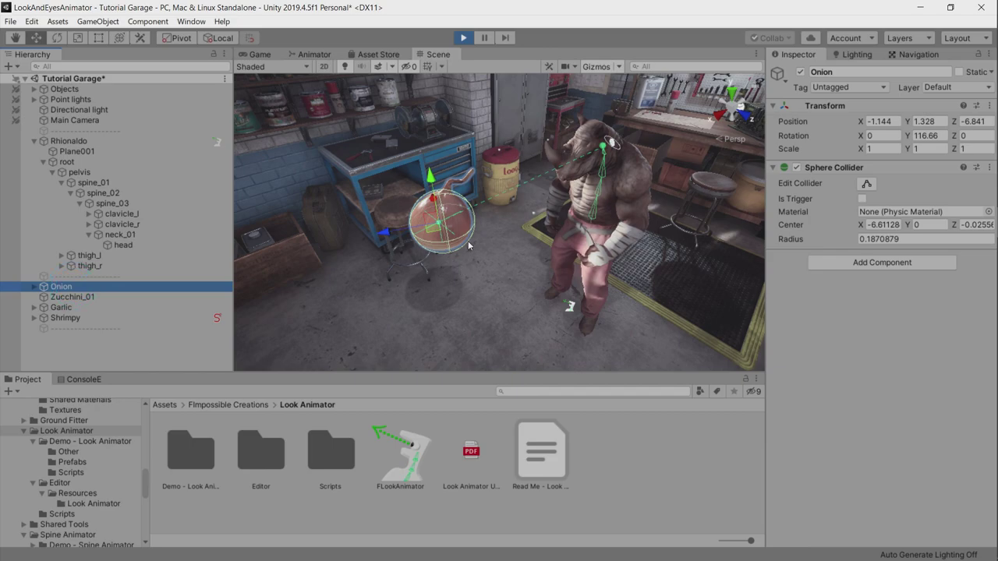
Drag the Onion target around the garage, leaving it above the blue workbench.
{"action": "left_click_drag", "start_coordinate": [439, 224], "coordinate": [570, 83]}
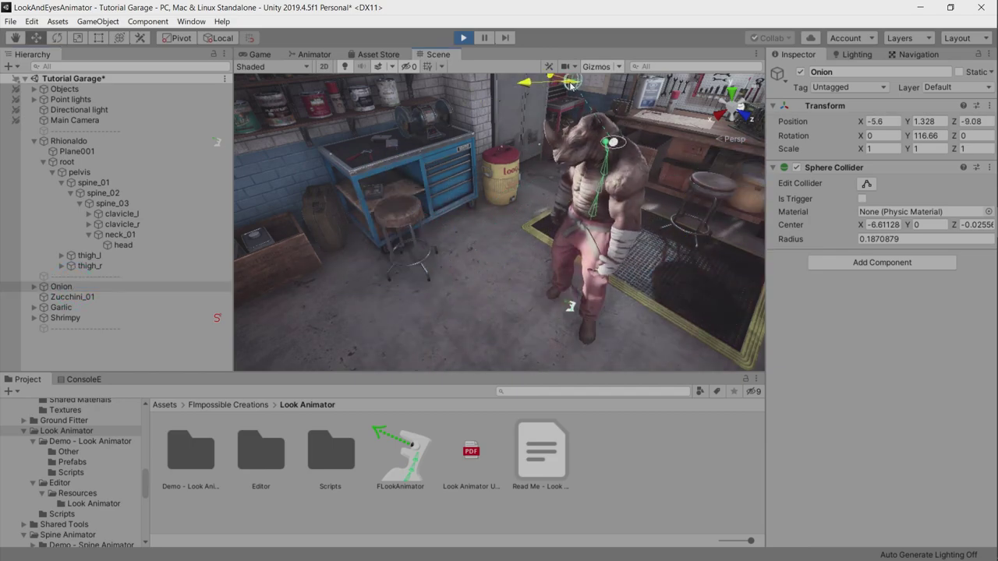
{"action": "left_click_drag", "start_coordinate": [481, 163], "coordinate": [407, 232]}
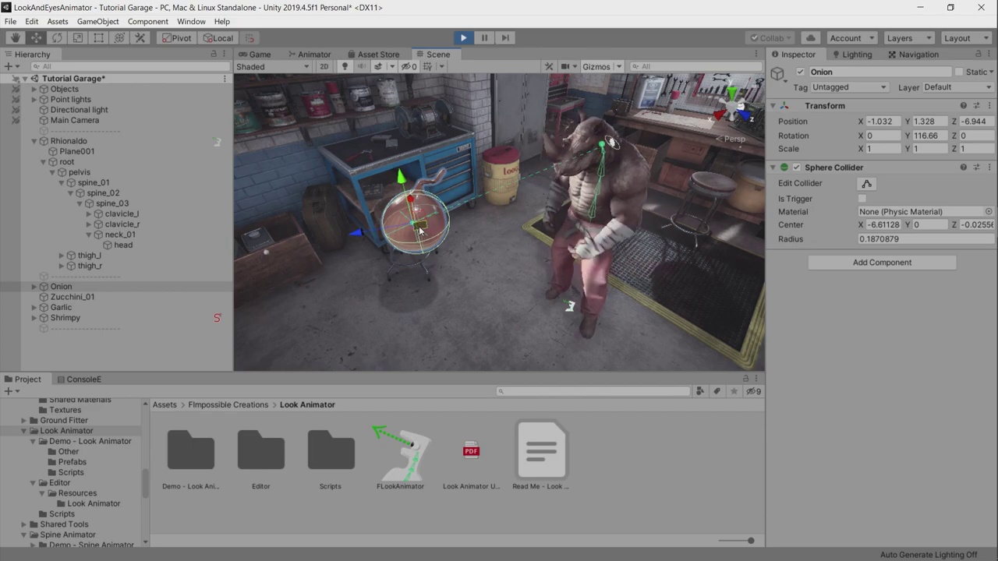
{"action": "mouse_move", "coordinate": [420, 230]}
{"action": "left_mouse_down"}
{"action": "mouse_move", "coordinate": [406, 248]}
{"action": "mouse_move", "coordinate": [410, 232]}
{"action": "left_mouse_up"}
{"action": "left_click_drag", "start_coordinate": [538, 231], "coordinate": [441, 201], "text": "alt"}
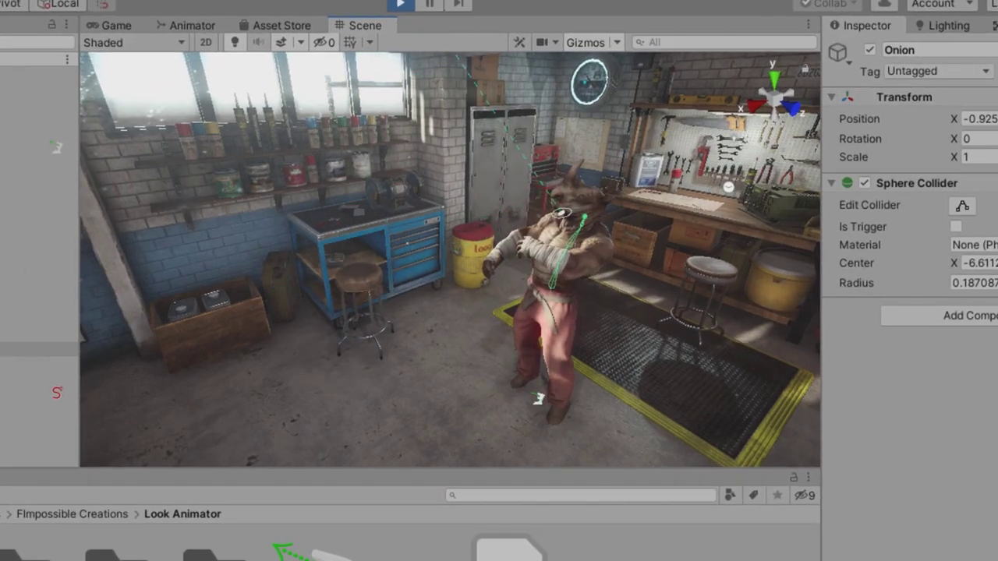
{"action": "left_click_drag", "start_coordinate": [366, 327], "coordinate": [365, 230]}
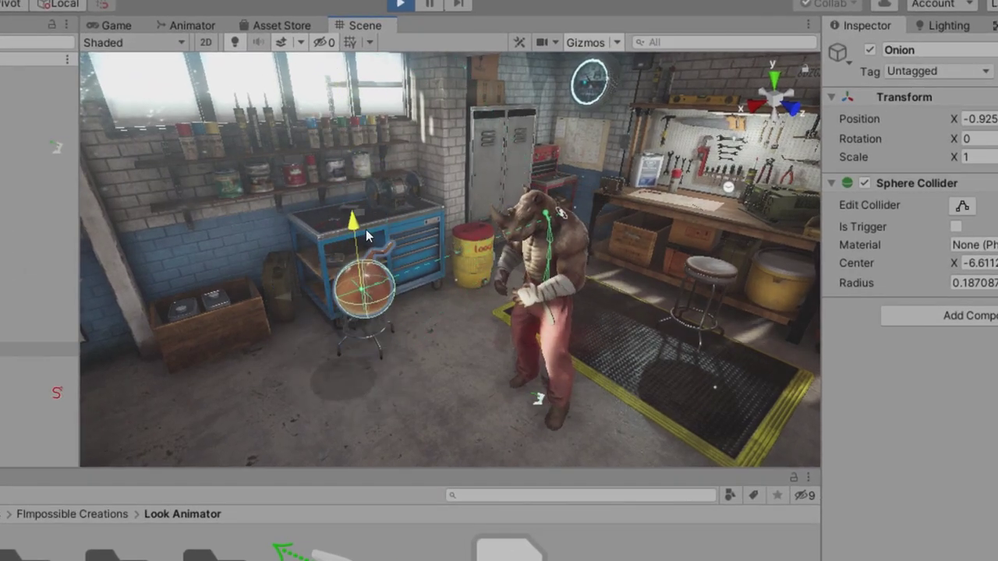
{"action": "mouse_move", "coordinate": [366, 230]}
{"action": "left_mouse_down"}
{"action": "mouse_move", "coordinate": [420, 478]}
{"action": "mouse_move", "coordinate": [345, 202]}
{"action": "left_mouse_up"}
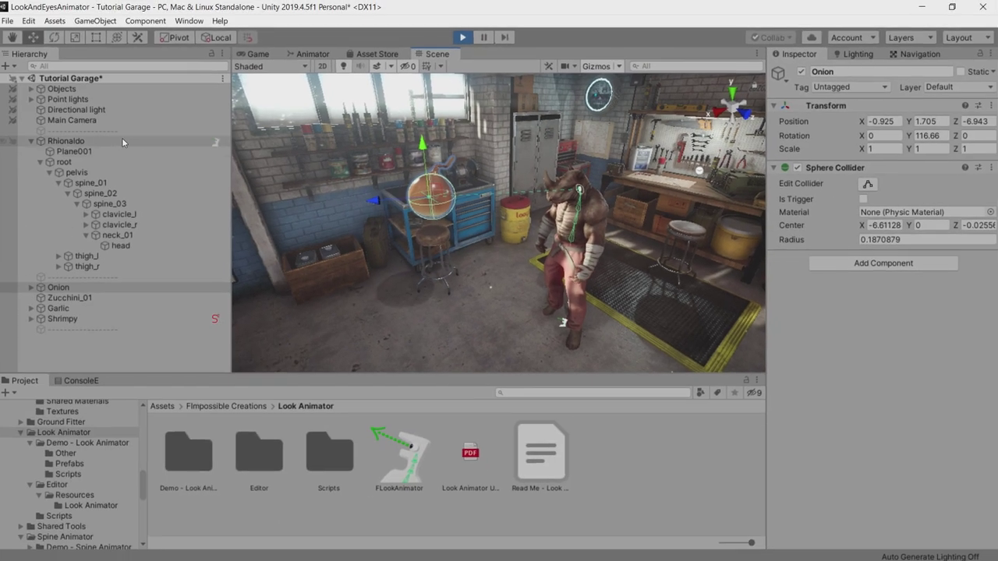
{"action": "left_click", "coordinate": [122, 140]}
Auto-fill the Bones Compensation list with both clavicles and upper arms.
{"action": "left_click", "coordinate": [830, 228]}
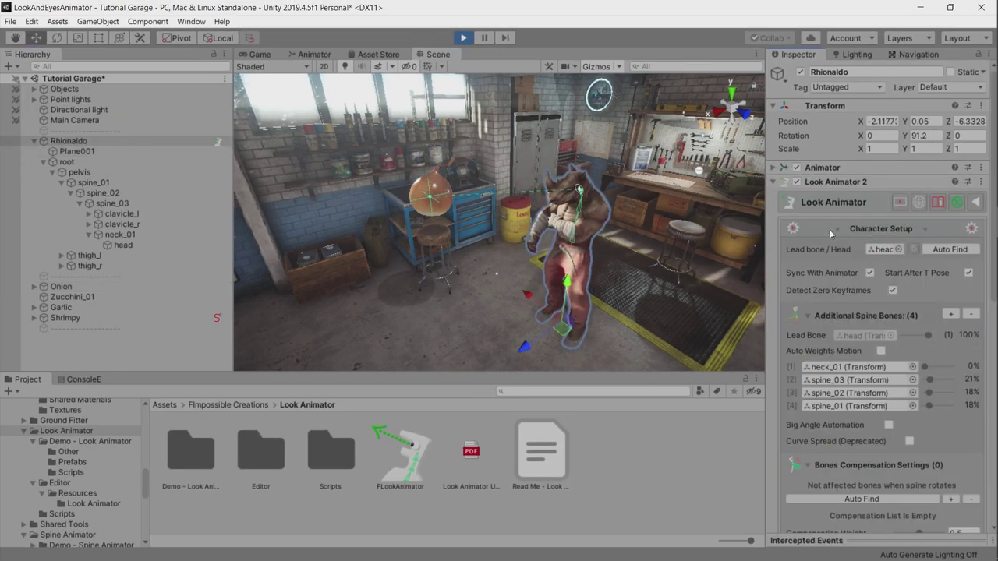
{"action": "scroll", "coordinate": [811, 249], "scroll_direction": "down", "scroll_amount": 5}
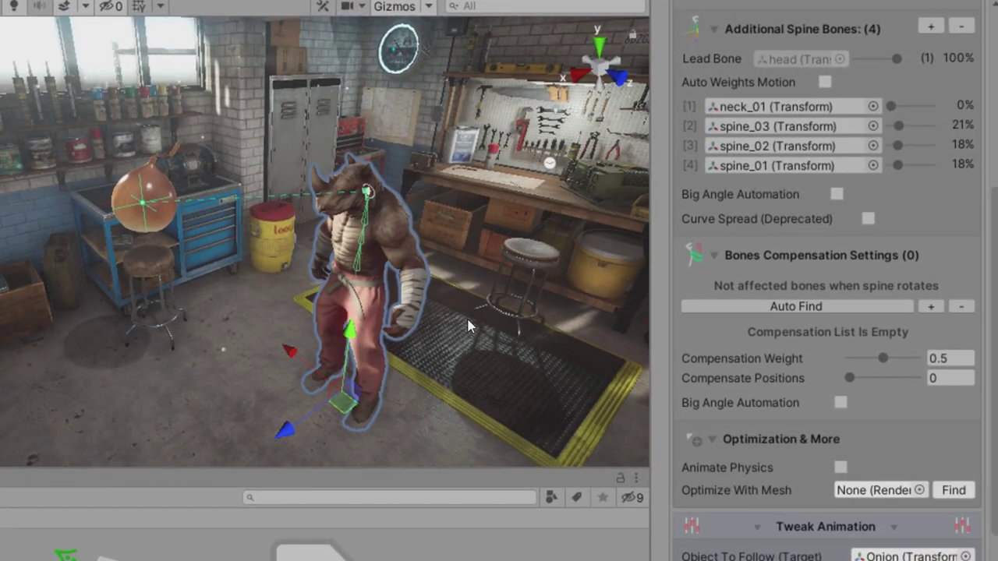
{"action": "scroll", "coordinate": [460, 296], "scroll_direction": "up", "scroll_amount": 2}
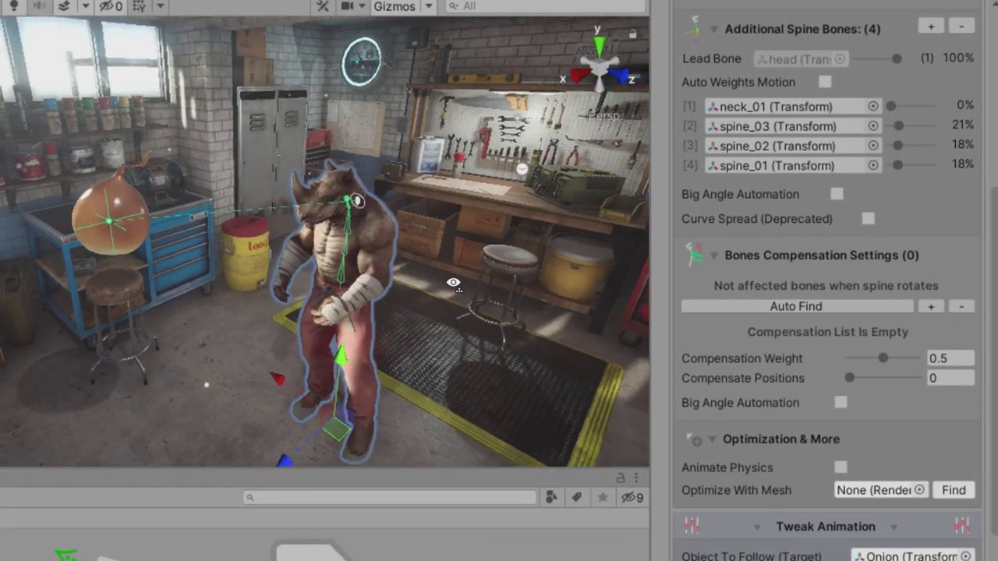
{"action": "scroll", "coordinate": [484, 277], "scroll_direction": "up", "scroll_amount": 2}
{"action": "scroll", "coordinate": [476, 261], "scroll_direction": "up", "scroll_amount": 1}
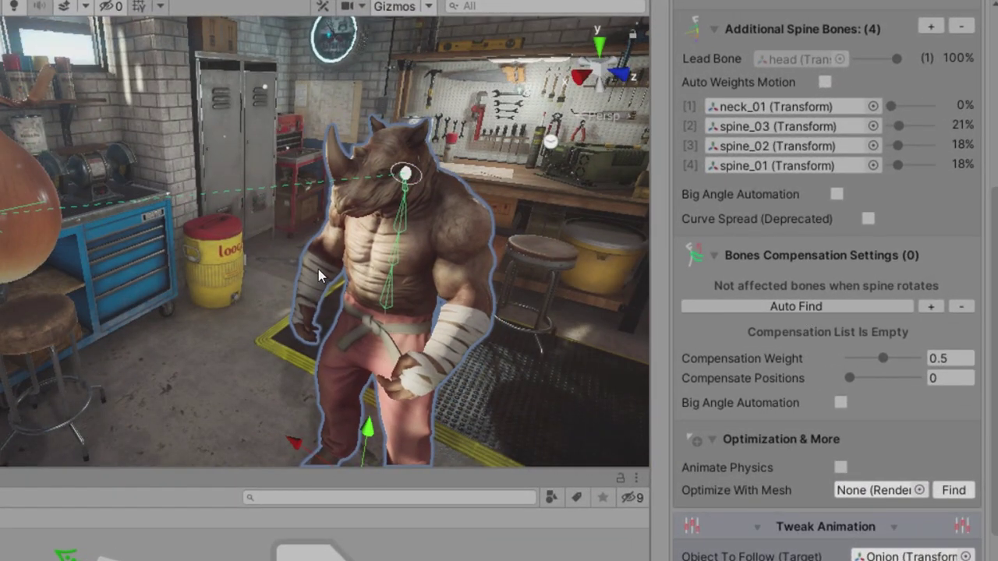
{"action": "scroll", "coordinate": [319, 269], "scroll_direction": "down", "scroll_amount": 2}
{"action": "scroll", "coordinate": [390, 277], "scroll_direction": "down", "scroll_amount": 2}
{"action": "scroll", "coordinate": [409, 281], "scroll_direction": "down", "scroll_amount": 2}
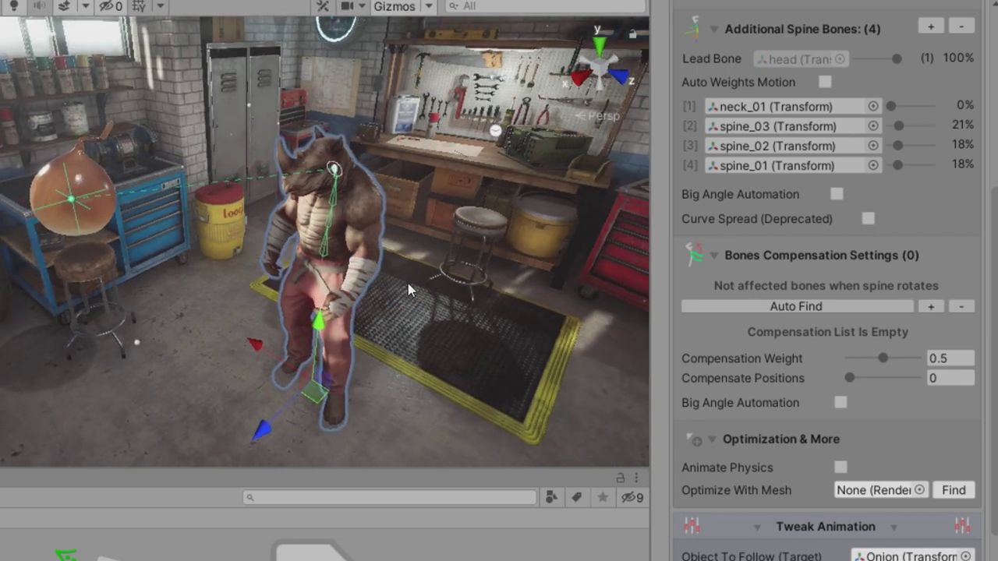
{"action": "left_click", "coordinate": [804, 306]}
Raise the Compensation Weight and move the Onion up and down to test it.
{"action": "left_click_drag", "start_coordinate": [366, 281], "coordinate": [437, 289], "text": "alt"}
{"action": "mouse_move", "coordinate": [884, 417]}
{"action": "left_mouse_down"}
{"action": "mouse_move", "coordinate": [855, 421]}
{"action": "mouse_move", "coordinate": [911, 419]}
{"action": "left_mouse_up"}
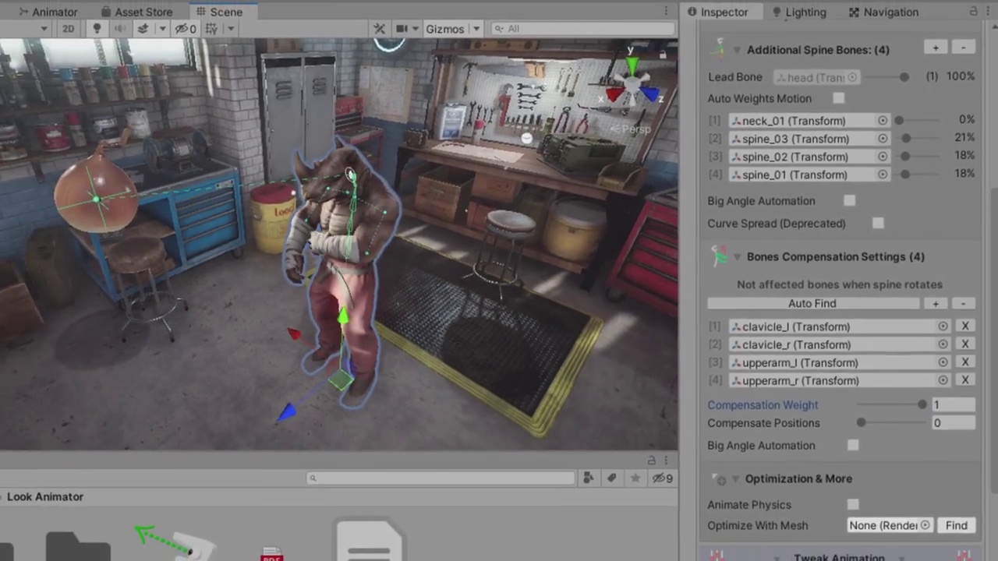
{"action": "left_click", "coordinate": [156, 200]}
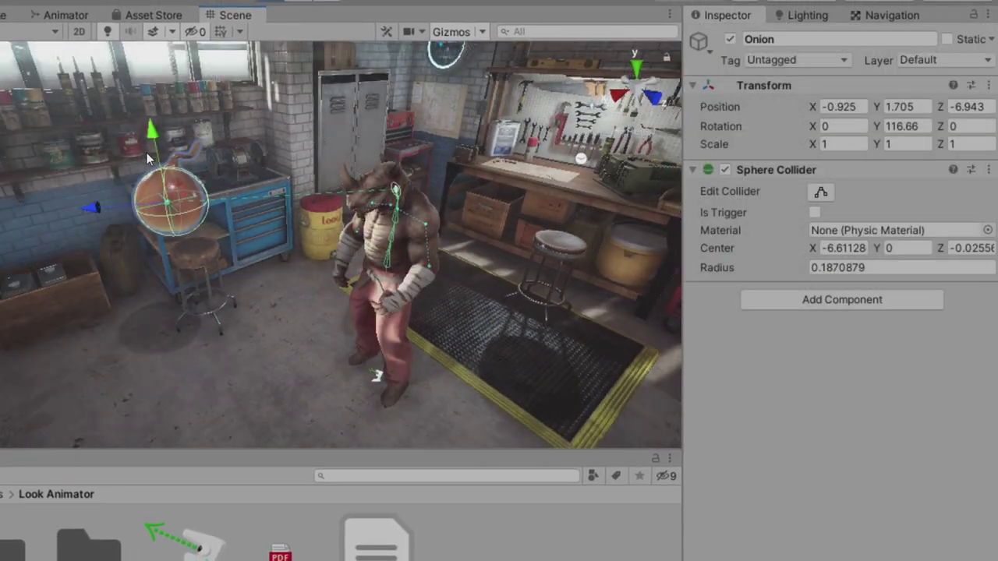
{"action": "mouse_move", "coordinate": [147, 153]}
{"action": "left_mouse_down"}
{"action": "mouse_move", "coordinate": [183, 243]}
{"action": "mouse_move", "coordinate": [241, 30]}
{"action": "mouse_move", "coordinate": [231, 105]}
{"action": "left_mouse_up"}
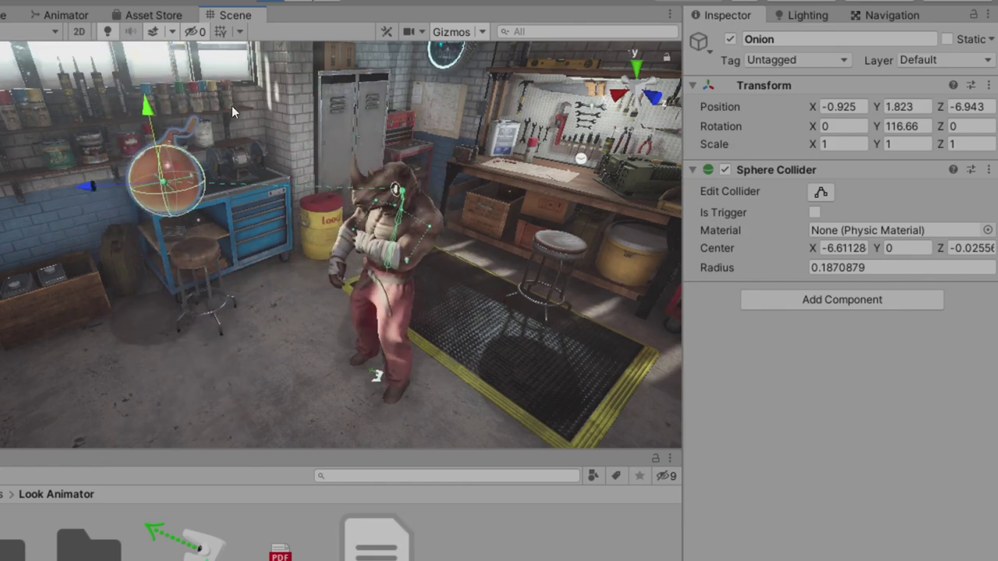
Set Rhionaldo's Compensate Positions to 0.28.
{"action": "left_click", "coordinate": [374, 257]}
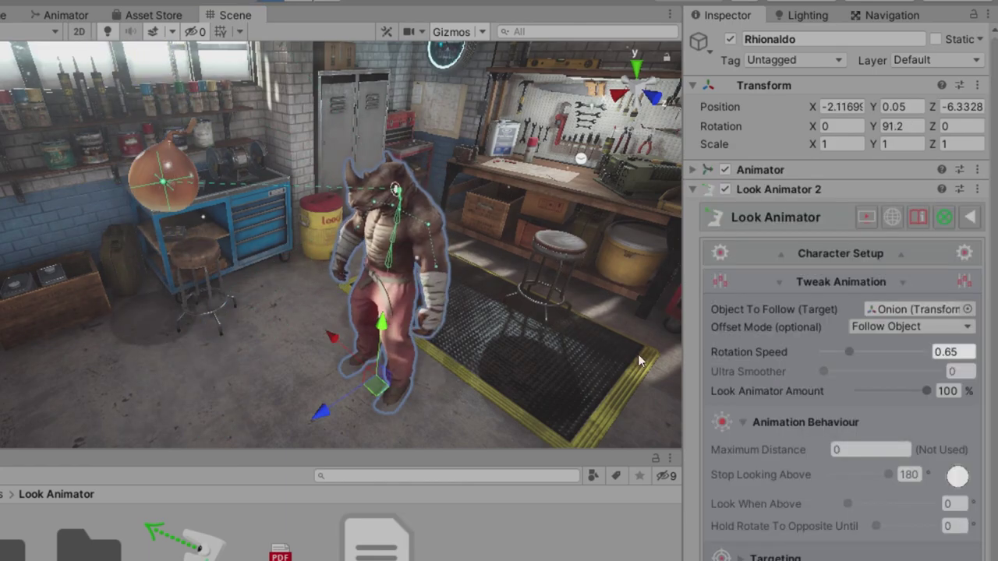
{"action": "left_click", "coordinate": [827, 254]}
{"action": "scroll", "coordinate": [833, 423], "scroll_direction": "down", "scroll_amount": 5}
{"action": "scroll", "coordinate": [827, 425], "scroll_direction": "down", "scroll_amount": 10}
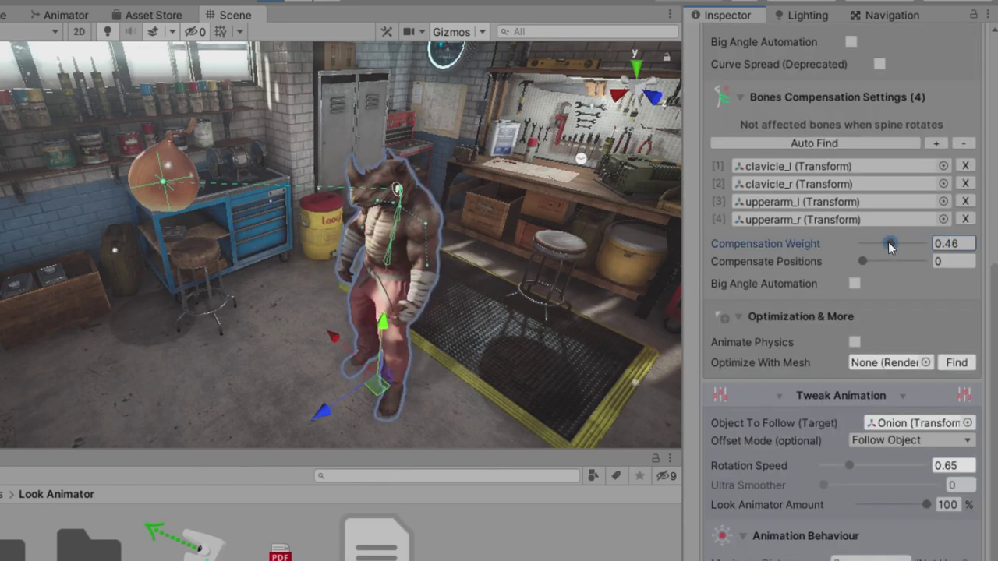
{"action": "mouse_move", "coordinate": [863, 262]}
{"action": "left_mouse_down"}
{"action": "mouse_move", "coordinate": [884, 262]}
{"action": "mouse_move", "coordinate": [869, 258]}
{"action": "left_mouse_up"}
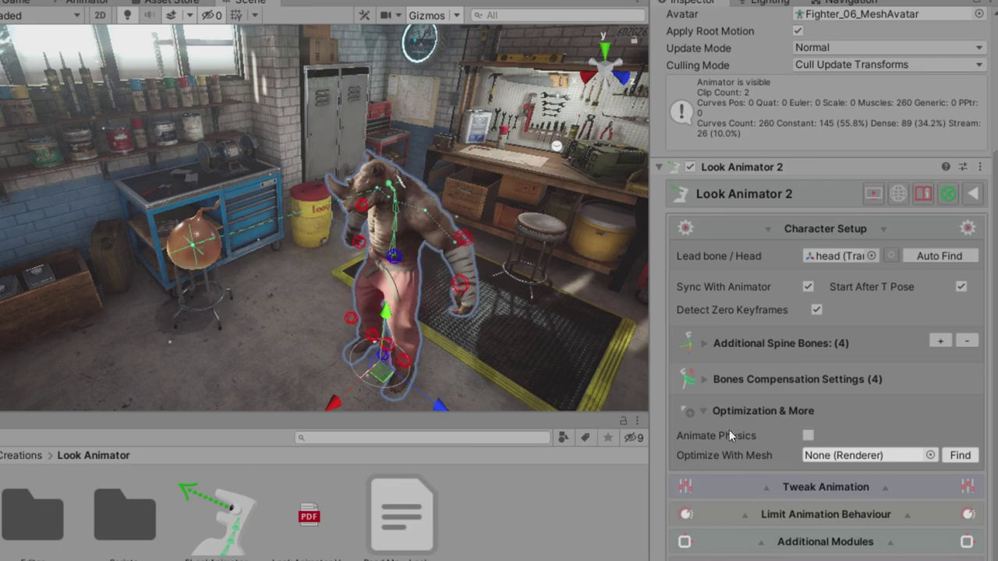
Enable Animate Physics on the Look Animator, leaving the Animator update mode on Normal.
{"action": "left_click", "coordinate": [809, 435]}
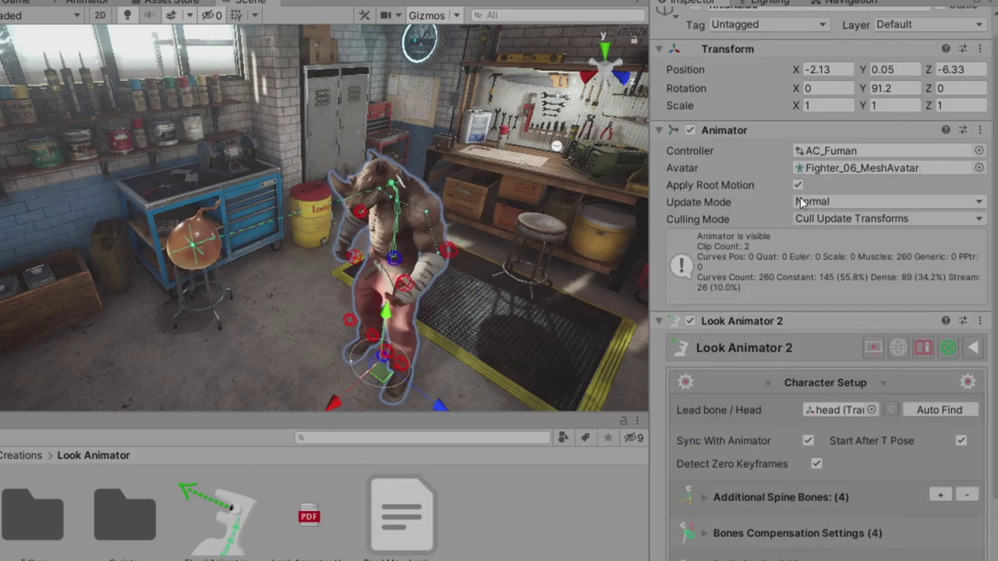
{"action": "left_click", "coordinate": [889, 47]}
{"action": "left_click", "coordinate": [847, 86]}
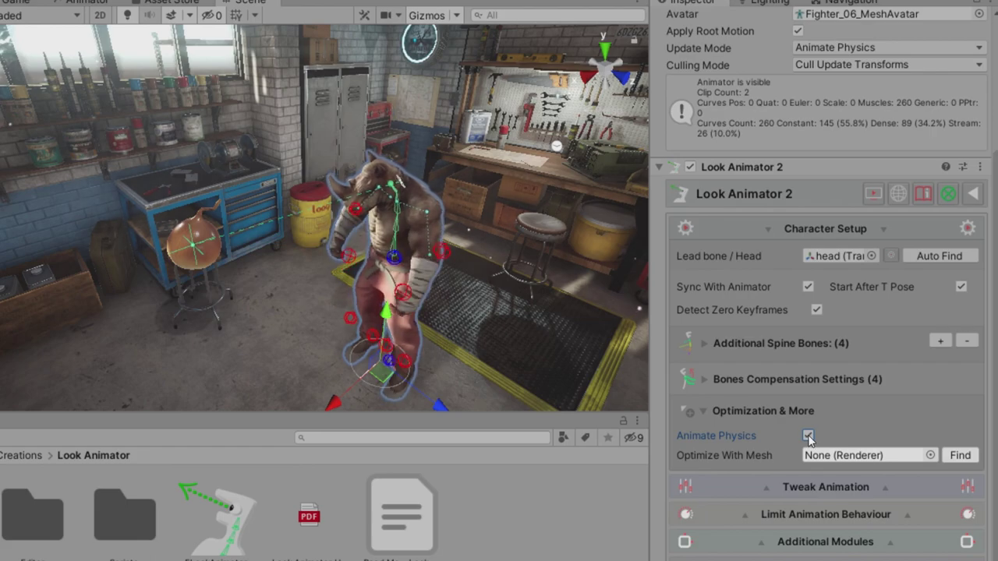
{"action": "left_click", "coordinate": [889, 47]}
{"action": "left_click", "coordinate": [827, 67]}
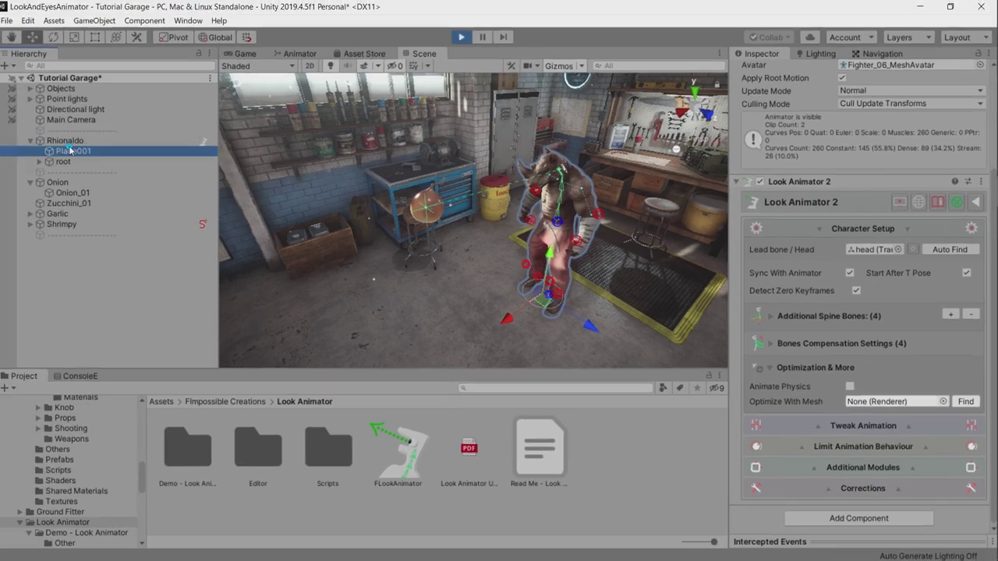
Assign Plane001 as Optimize With Mesh and hide the character to test deactivation.
{"action": "left_click", "coordinate": [917, 403]}
{"action": "left_click_drag", "start_coordinate": [917, 404], "coordinate": [912, 404]}
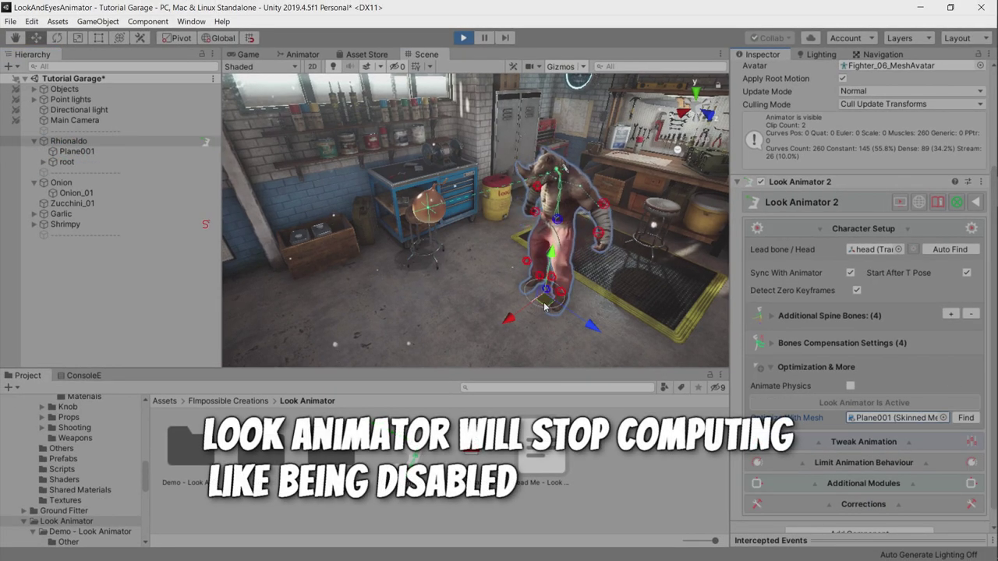
{"action": "key", "text": "h"}
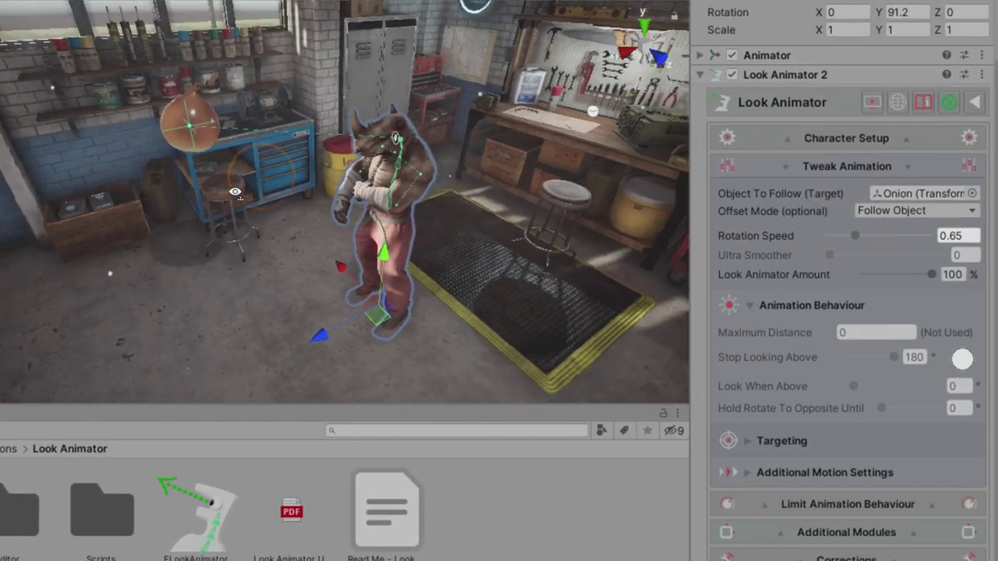
Set Offset Mode to To Follow Space Offset and adjust the follow offset and Onion rotation.
{"action": "left_click_drag", "start_coordinate": [234, 203], "coordinate": [277, 179], "text": "alt"}
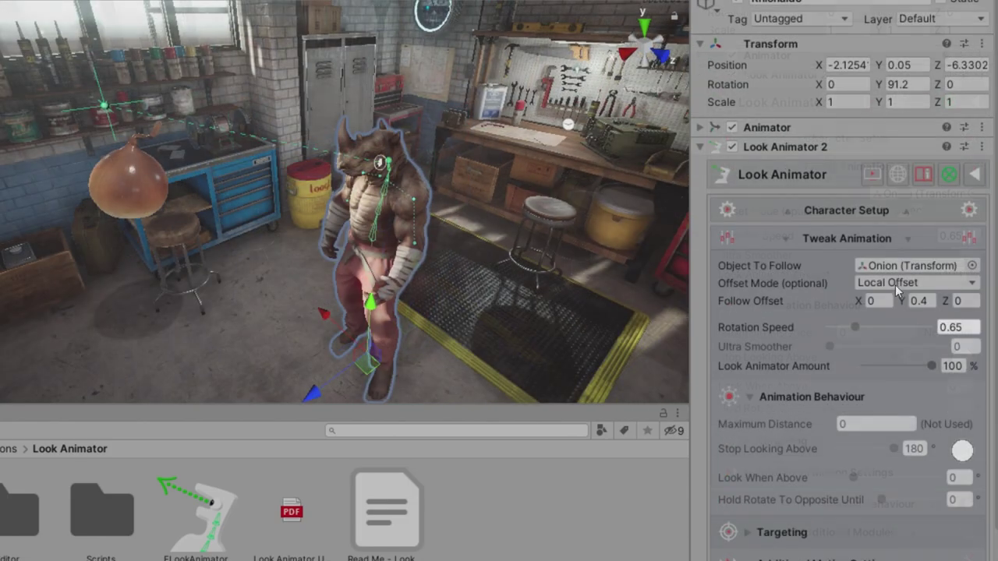
{"action": "left_click", "coordinate": [917, 283]}
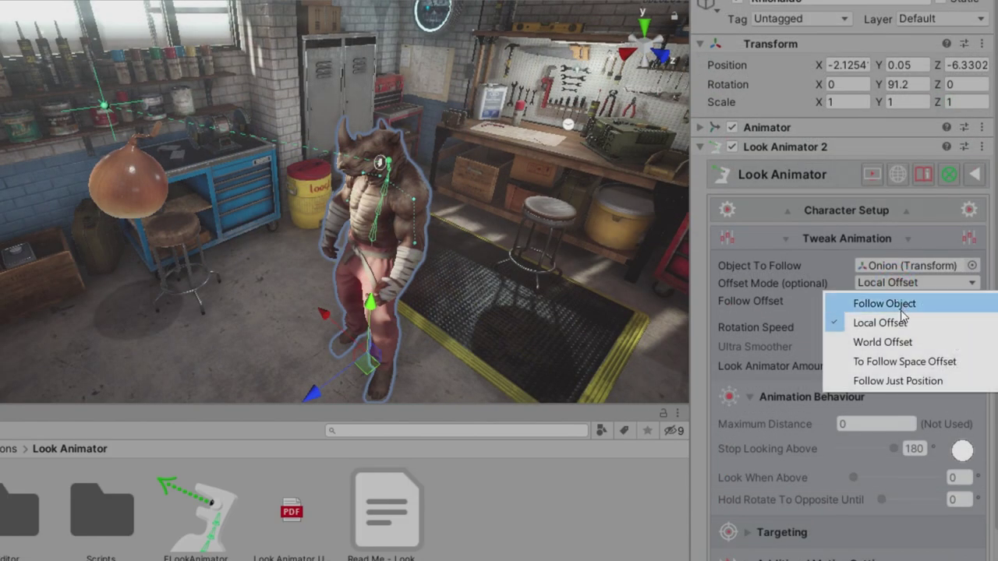
{"action": "left_click", "coordinate": [904, 362]}
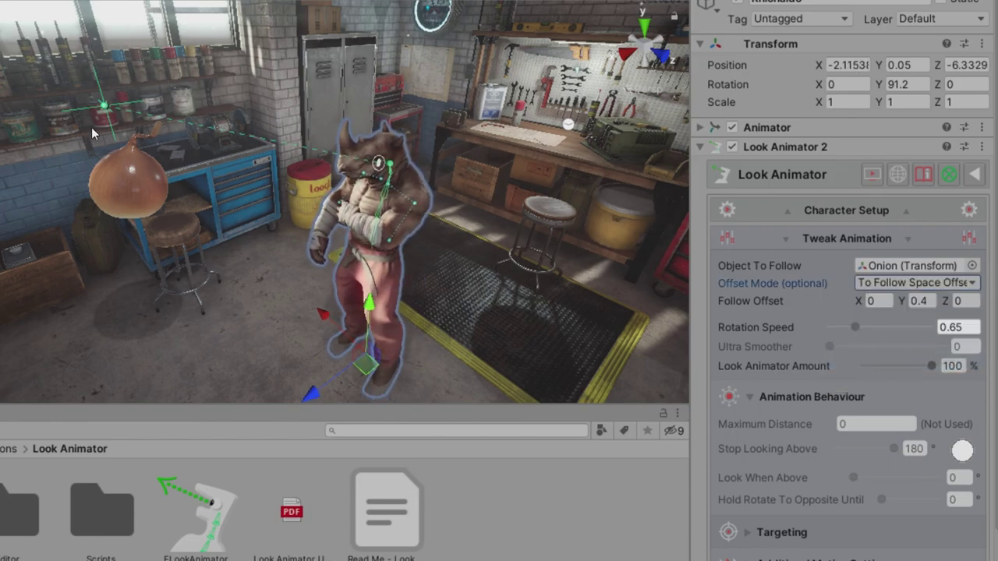
{"action": "left_click_drag", "start_coordinate": [944, 300], "coordinate": [896, 301]}
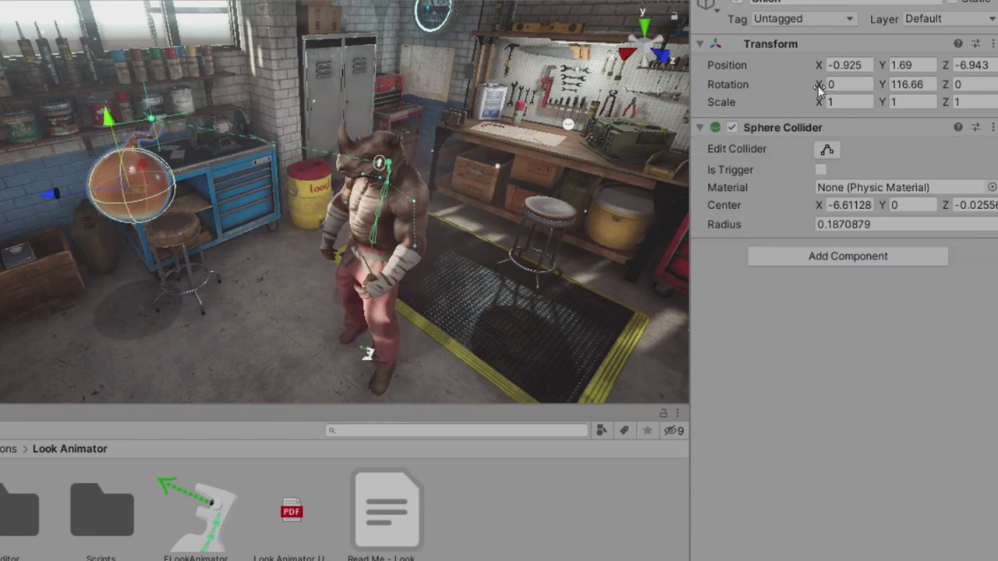
{"action": "mouse_move", "coordinate": [818, 86]}
{"action": "left_mouse_down"}
{"action": "mouse_move", "coordinate": [749, 96]}
{"action": "mouse_move", "coordinate": [820, 84]}
{"action": "mouse_move", "coordinate": [753, 165]}
{"action": "left_mouse_up"}
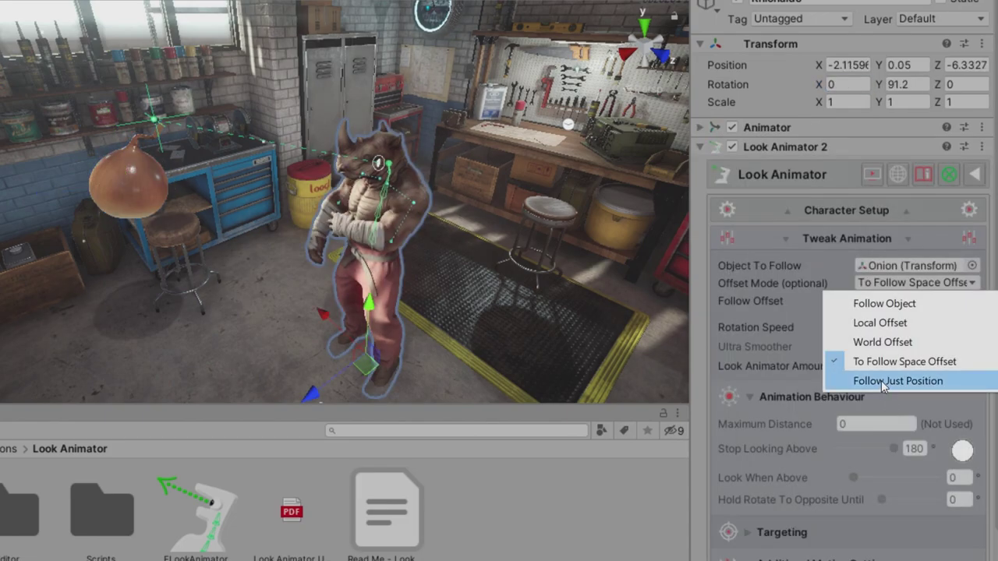
Switch to Follow Just Position and zero the Follow Position values.
{"action": "left_click", "coordinate": [889, 382]}
{"action": "left_click", "coordinate": [936, 282]}
{"action": "type", "text": "0.35"}
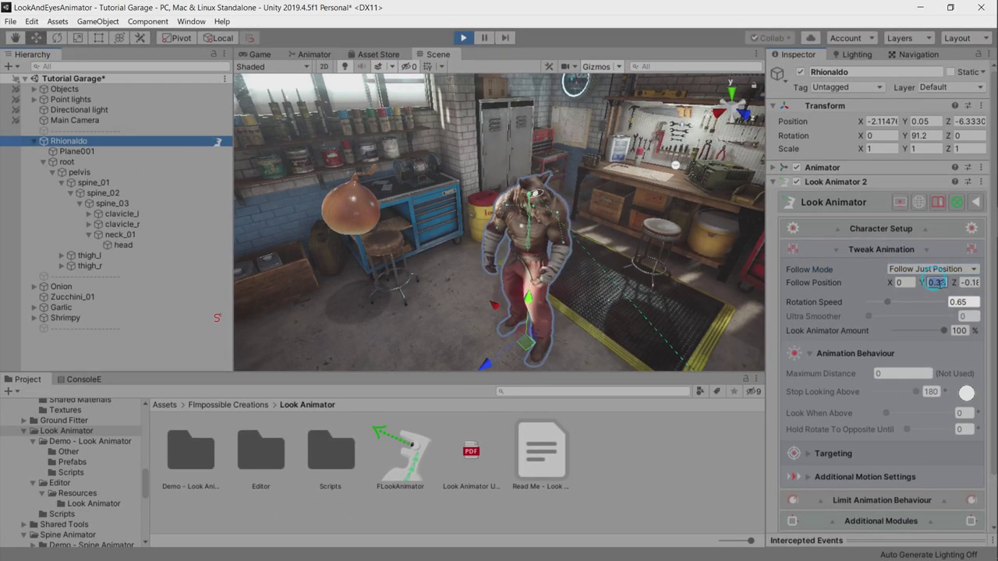
{"action": "key", "text": "Tab"}
{"action": "type", "text": "0"}
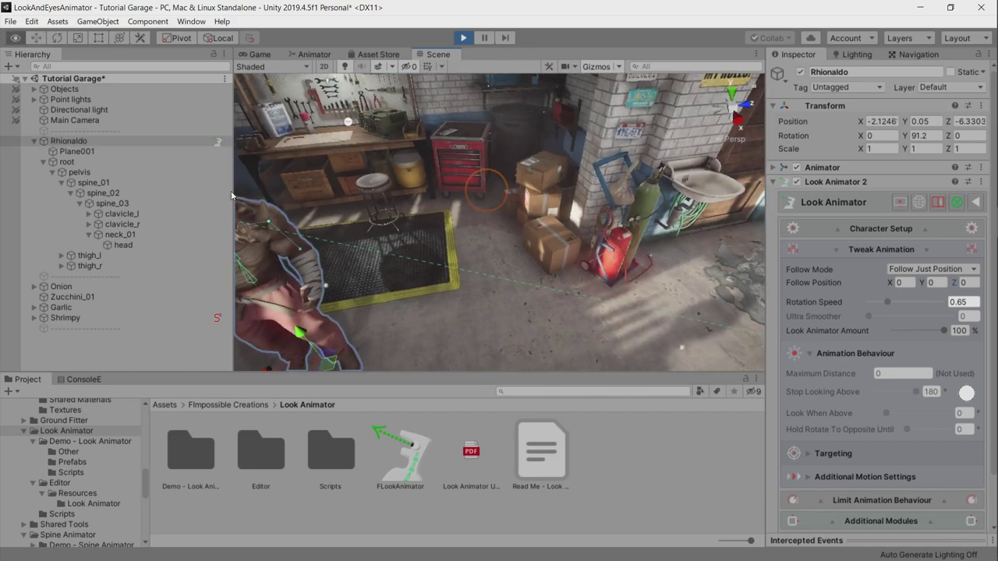
Create an empty GameObject and reset its position to the origin.
{"action": "left_click", "coordinate": [107, 21]}
{"action": "left_click", "coordinate": [129, 38]}
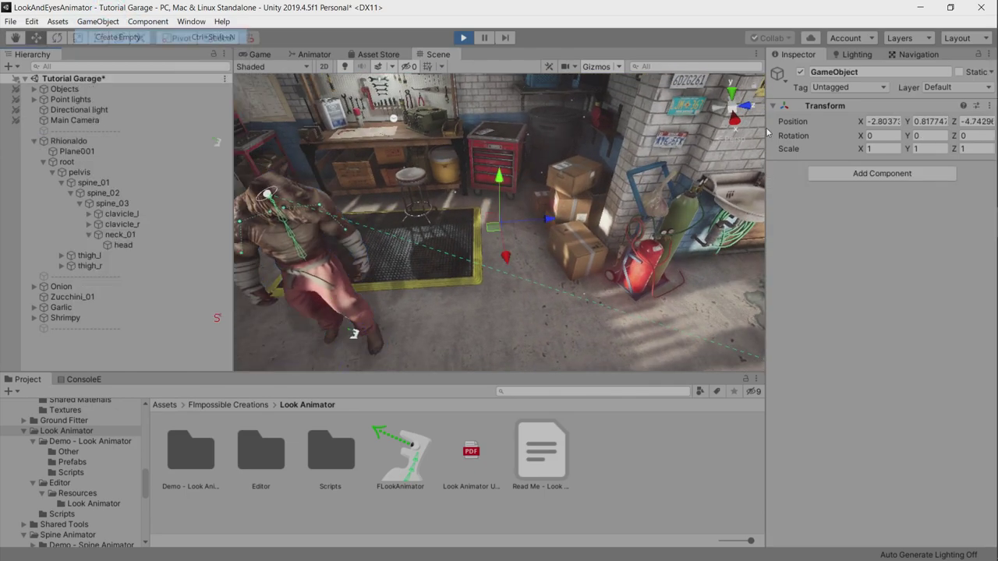
{"action": "left_click", "coordinate": [988, 105]}
{"action": "left_click", "coordinate": [897, 138]}
{"action": "right_click_drag", "start_coordinate": [499, 203], "coordinate": [761, 193]}
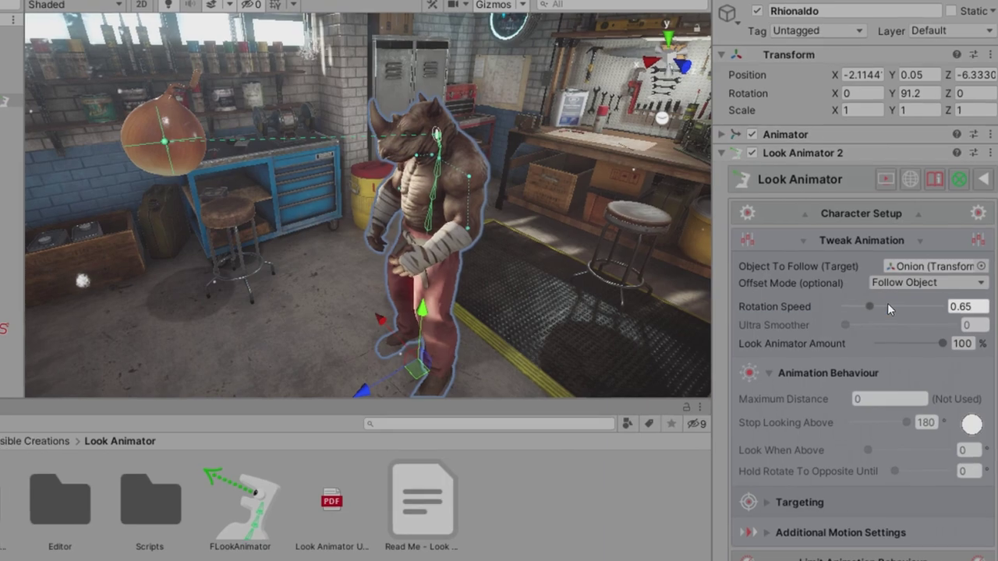
Raise rotation speed to about 2.1, test with the onion, and set Simulation Speed to 0.1.
{"action": "left_click_drag", "start_coordinate": [887, 301], "coordinate": [928, 303]}
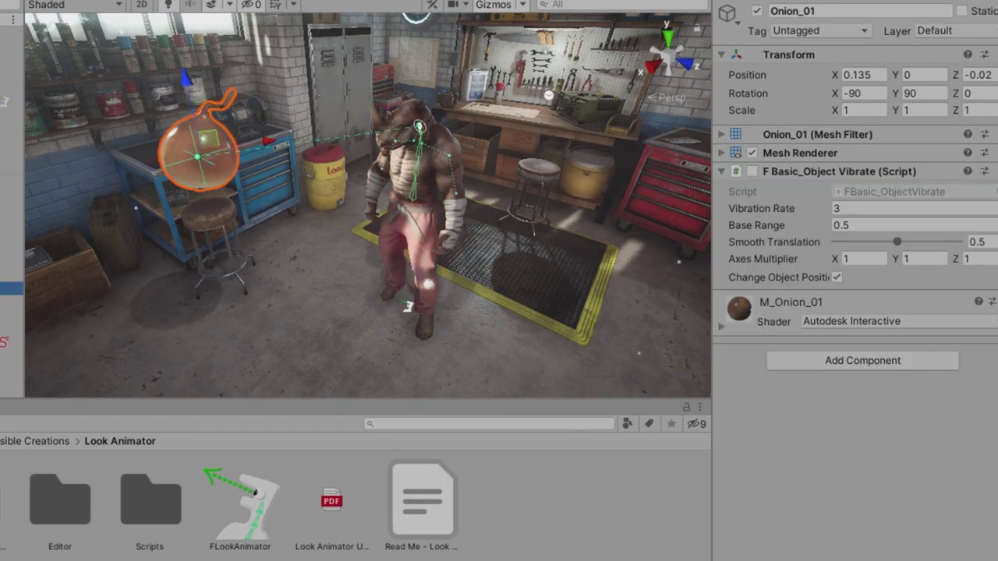
{"action": "mouse_move", "coordinate": [199, 152]}
{"action": "left_mouse_down"}
{"action": "mouse_move", "coordinate": [251, 76]}
{"action": "mouse_move", "coordinate": [201, 184]}
{"action": "left_mouse_up"}
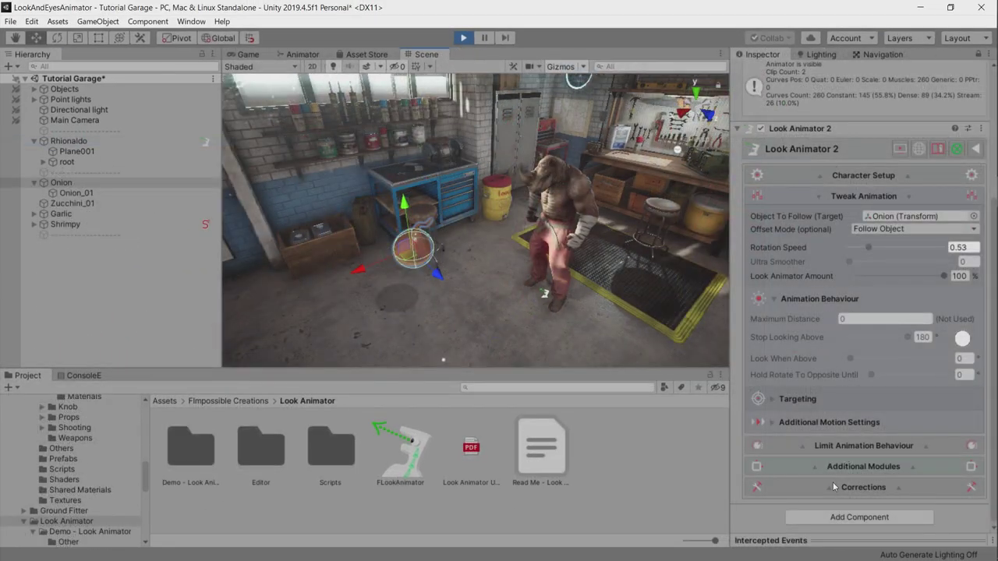
{"action": "left_click", "coordinate": [832, 486]}
{"action": "scroll", "coordinate": [831, 483], "scroll_direction": "down", "scroll_amount": 3}
{"action": "left_click", "coordinate": [811, 485]}
{"action": "scroll", "coordinate": [807, 485], "scroll_direction": "down", "scroll_amount": 2}
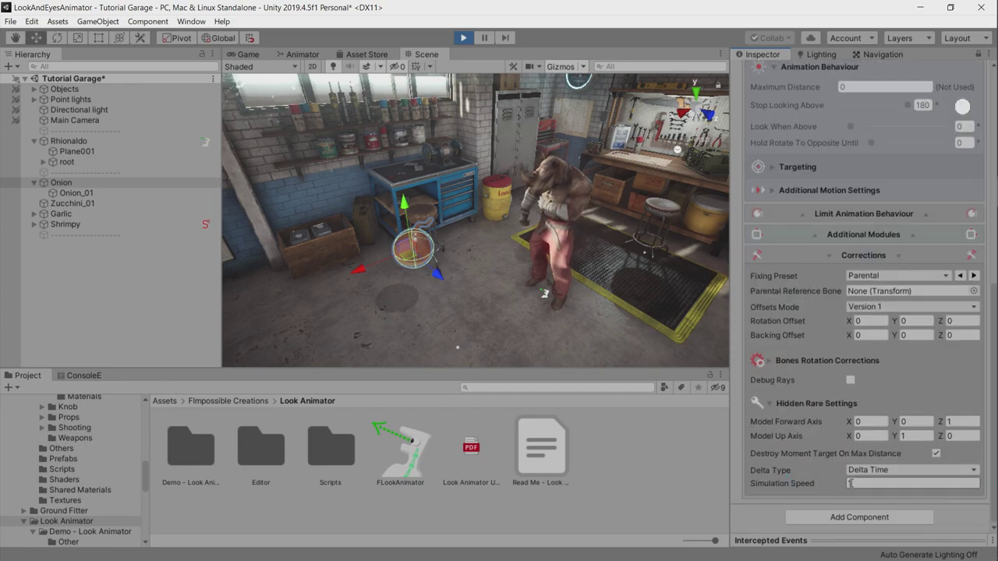
{"action": "type", "text": "0.1"}
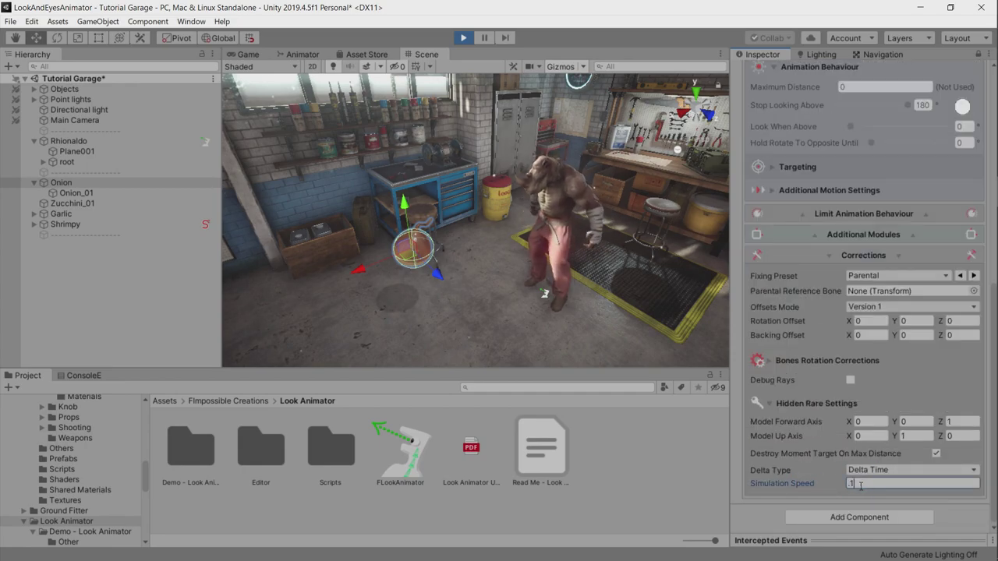
Adjust Rotation Speed and Ultra Smoother while moving the onion, settling rotation speed at 0.91.
{"action": "left_click_drag", "start_coordinate": [435, 273], "coordinate": [655, 291]}
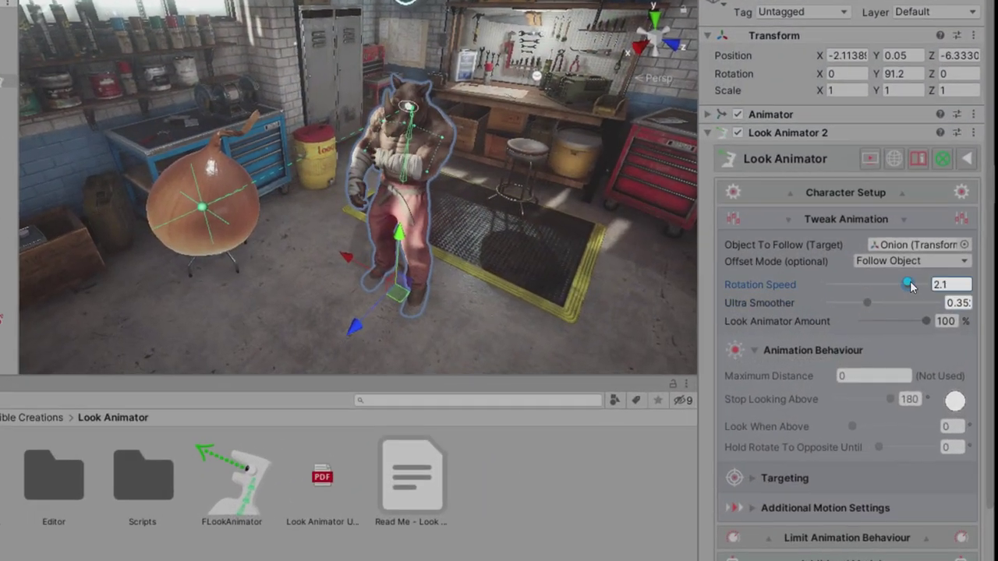
{"action": "left_click_drag", "start_coordinate": [911, 287], "coordinate": [887, 310]}
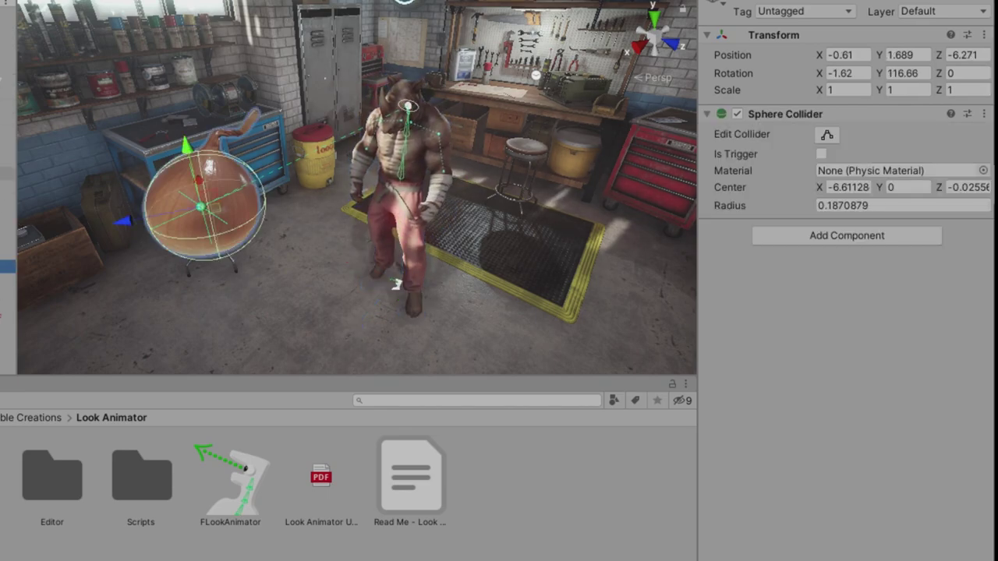
{"action": "mouse_move", "coordinate": [199, 222]}
{"action": "left_mouse_down"}
{"action": "mouse_move", "coordinate": [628, 170]}
{"action": "mouse_move", "coordinate": [475, 53]}
{"action": "mouse_move", "coordinate": [511, 117]}
{"action": "mouse_move", "coordinate": [101, 163]}
{"action": "mouse_move", "coordinate": [208, 173]}
{"action": "left_mouse_up"}
{"action": "left_click", "coordinate": [396, 284]}
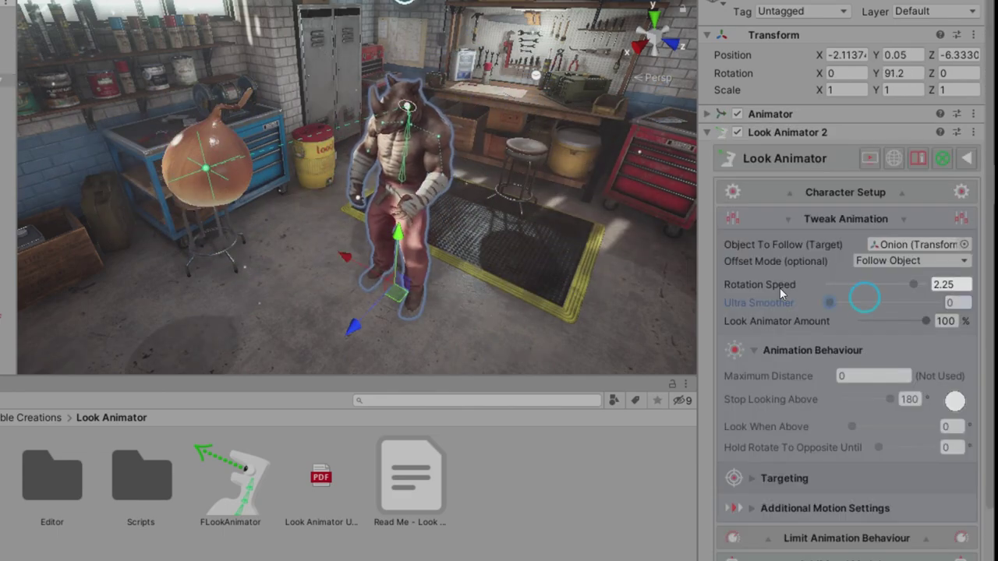
{"action": "left_click_drag", "start_coordinate": [872, 284], "coordinate": [862, 284]}
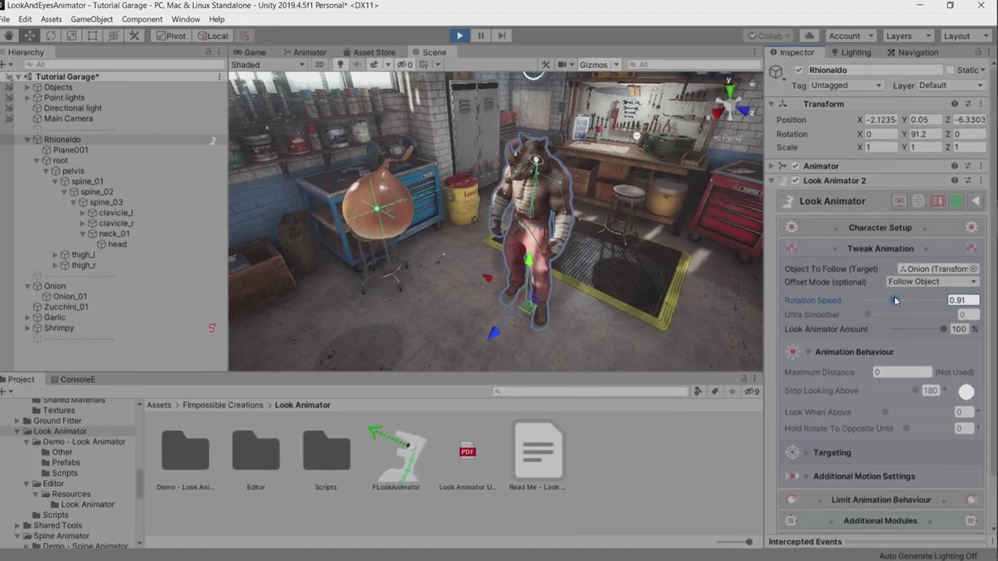
Move the onion to the garage's right side, then vary Rhionaldo's Look Animator Amount.
{"action": "left_click", "coordinate": [63, 286]}
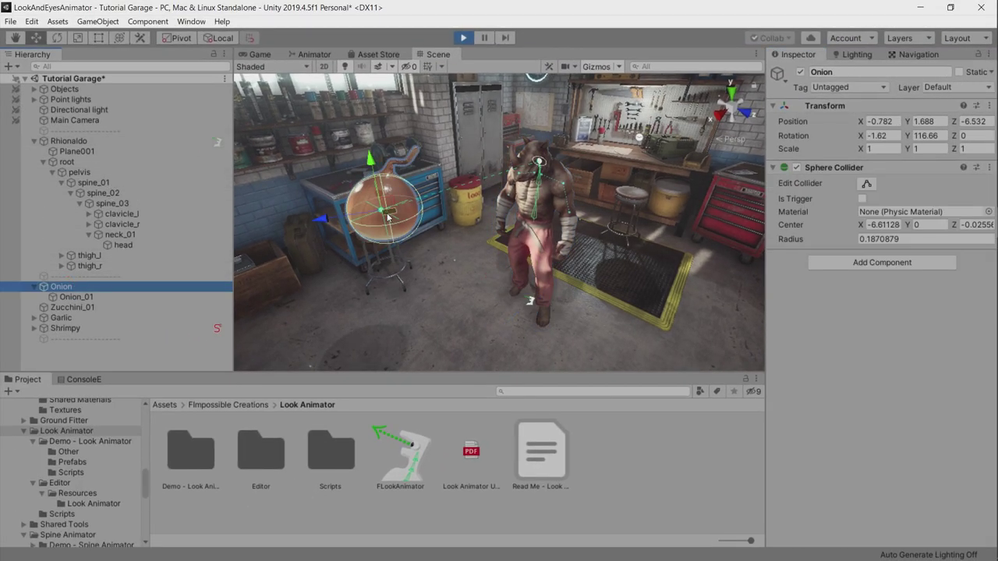
{"action": "left_click_drag", "start_coordinate": [388, 217], "coordinate": [696, 185]}
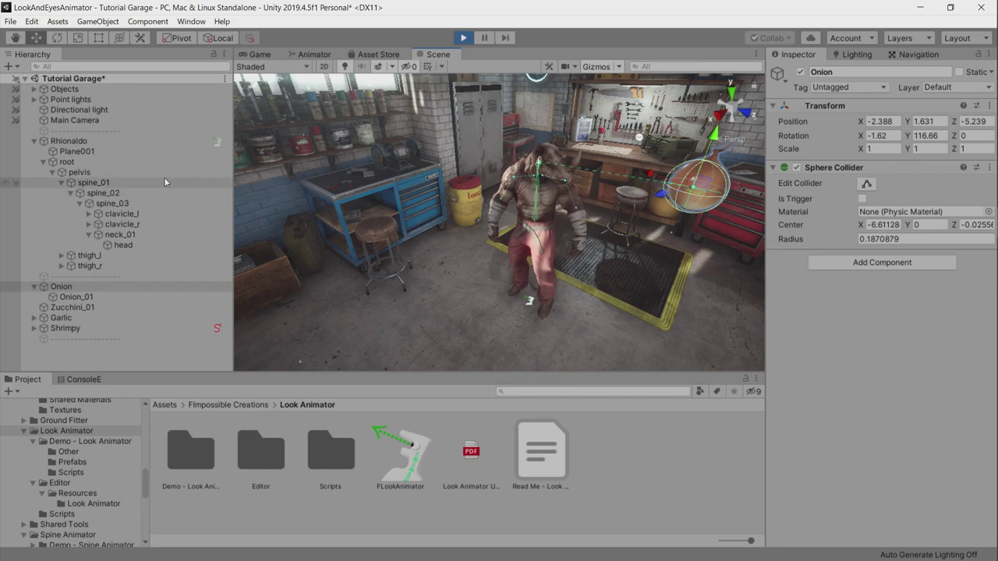
{"action": "left_click", "coordinate": [165, 144]}
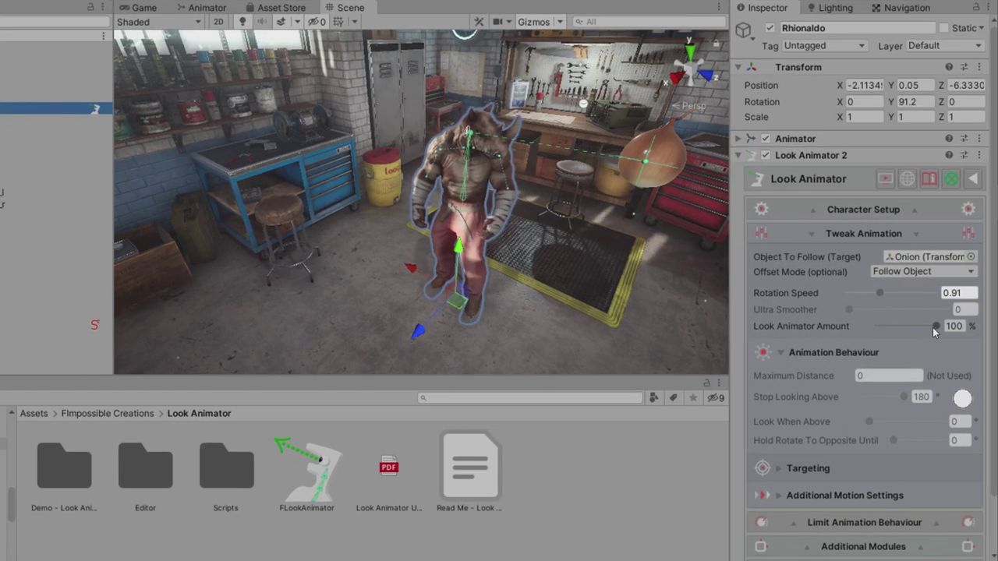
{"action": "mouse_move", "coordinate": [918, 327]}
{"action": "left_mouse_down"}
{"action": "mouse_move", "coordinate": [878, 328]}
{"action": "mouse_move", "coordinate": [939, 326]}
{"action": "left_mouse_up"}
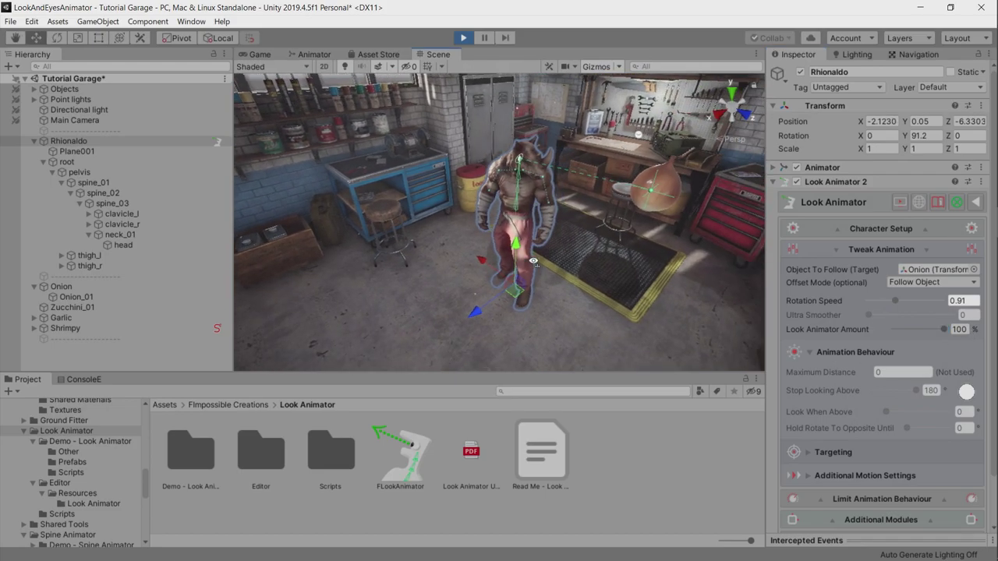
Set Maximum Distance to 2.41 and test by moving the onion far left and back right.
{"action": "mouse_move", "coordinate": [828, 369]}
{"action": "left_mouse_down"}
{"action": "mouse_move", "coordinate": [882, 373]}
{"action": "mouse_move", "coordinate": [846, 372]}
{"action": "left_mouse_up"}
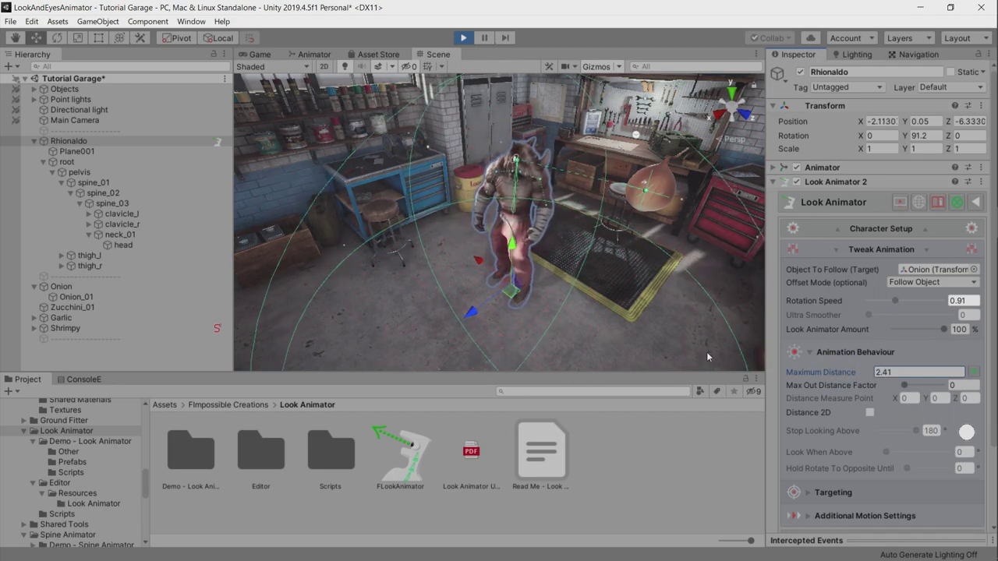
{"action": "left_click", "coordinate": [74, 286]}
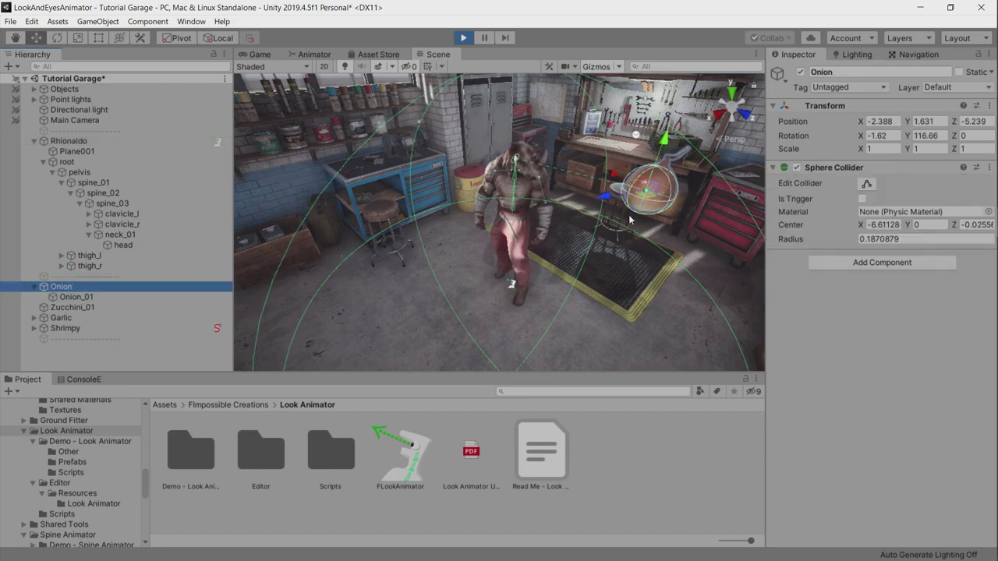
{"action": "left_click_drag", "start_coordinate": [644, 199], "coordinate": [231, 168]}
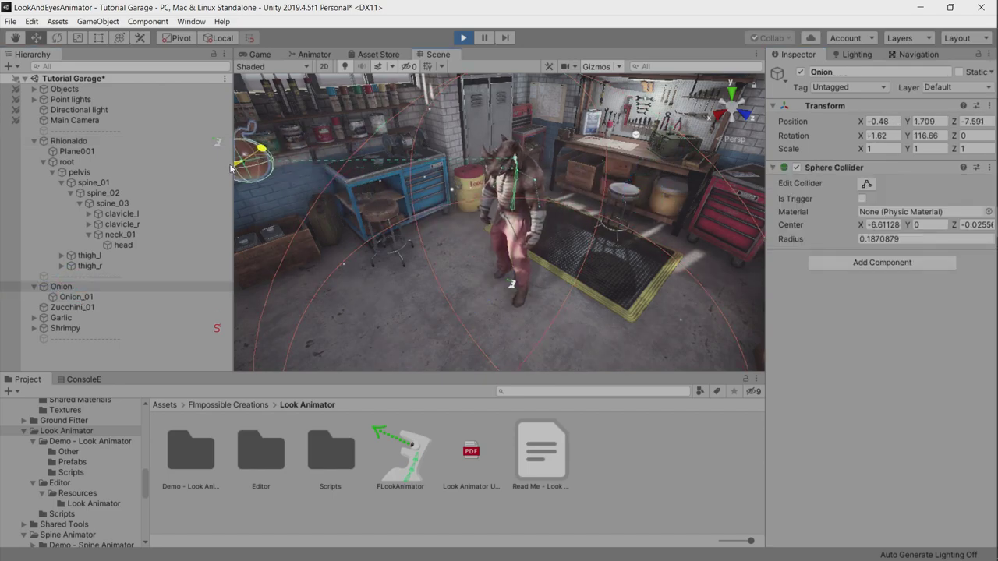
{"action": "left_click_drag", "start_coordinate": [240, 173], "coordinate": [768, 153]}
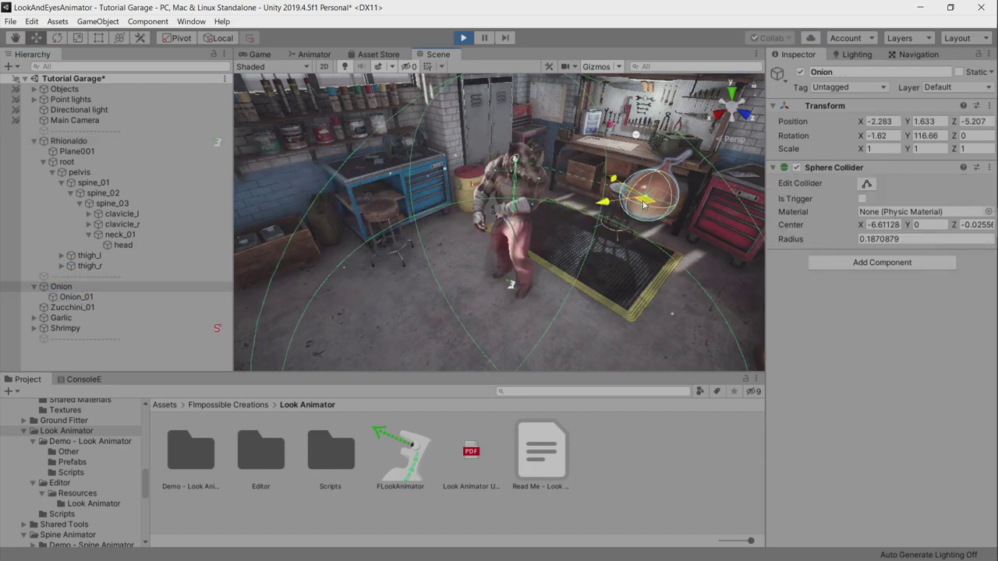
Frame Rhionaldo, orbit down to the floor, and move the onion near the edge of range.
{"action": "left_click", "coordinate": [68, 141]}
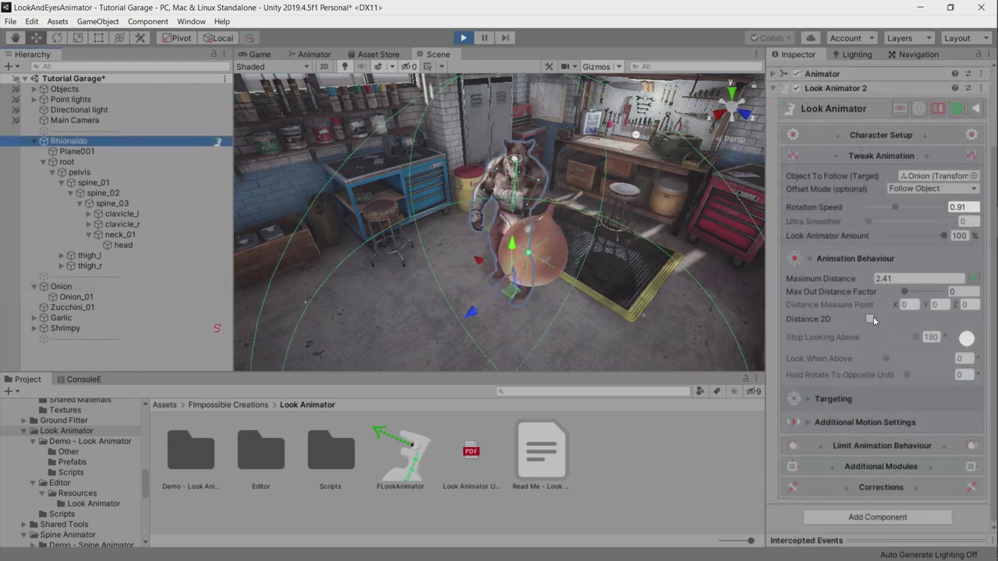
{"action": "key", "text": "f"}
{"action": "left_click_drag", "start_coordinate": [550, 237], "coordinate": [616, 242], "text": "alt"}
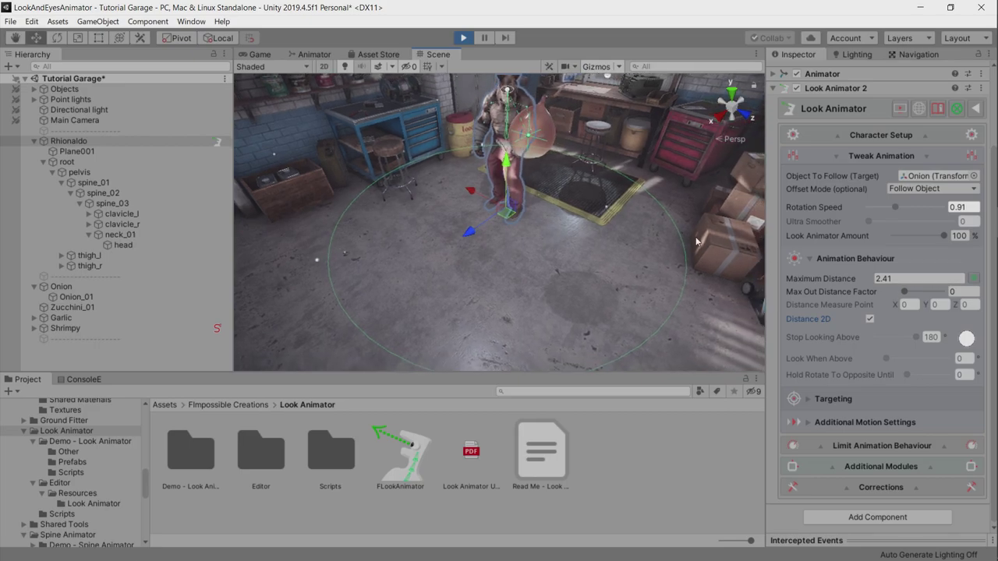
{"action": "mouse_move", "coordinate": [696, 242]}
{"action": "left_mouse_down", "text": "alt"}
{"action": "mouse_move", "coordinate": [581, 211]}
{"action": "mouse_move", "coordinate": [657, 211]}
{"action": "left_mouse_up", "text": "alt"}
{"action": "left_click", "coordinate": [581, 211]}
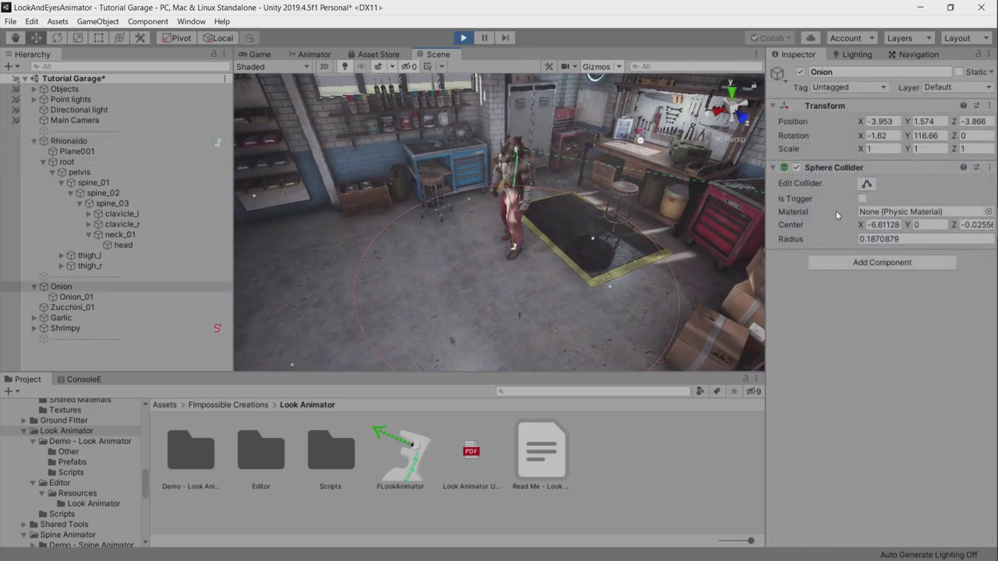
{"action": "mouse_move", "coordinate": [761, 201]}
{"action": "left_mouse_down"}
{"action": "mouse_move", "coordinate": [620, 211]}
{"action": "mouse_move", "coordinate": [813, 216]}
{"action": "left_mouse_up"}
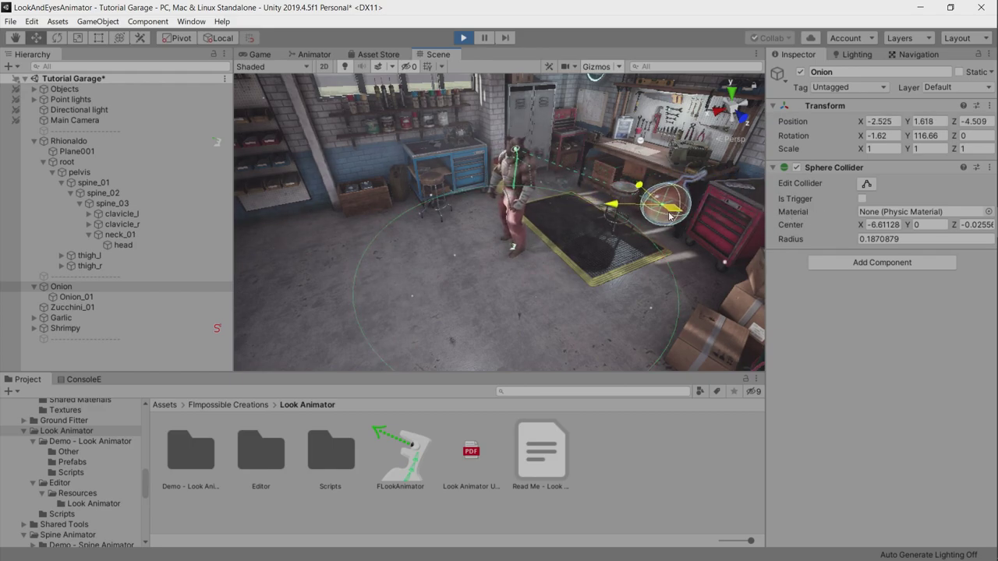
{"action": "mouse_move", "coordinate": [669, 216]}
{"action": "left_mouse_down"}
{"action": "mouse_move", "coordinate": [706, 211]}
{"action": "mouse_move", "coordinate": [620, 202]}
{"action": "left_mouse_up"}
{"action": "left_click", "coordinate": [119, 141]}
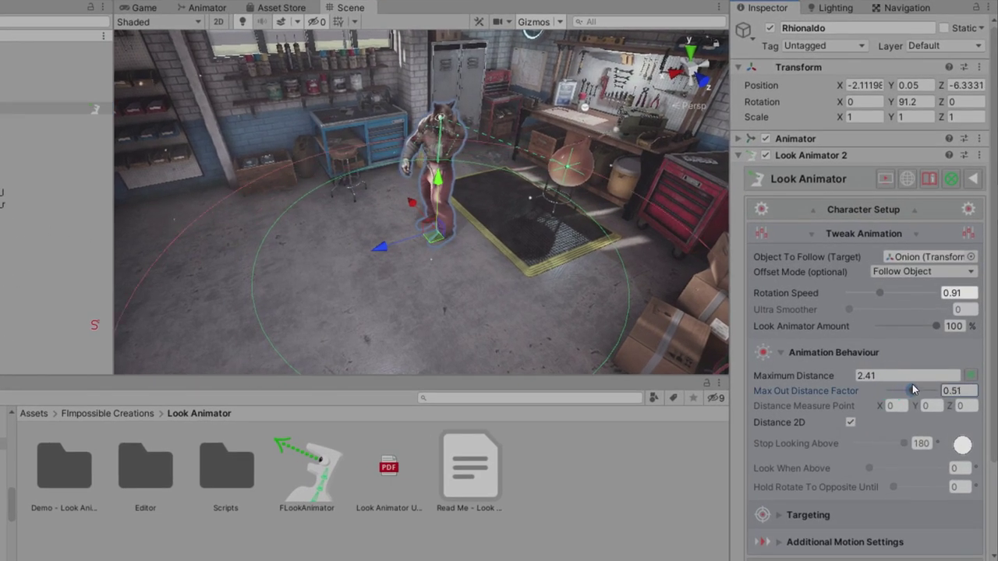
Move the Onion across the garage to sit close on the rhino's left, then reselect Rhionaldo.
{"action": "right_click_drag", "start_coordinate": [456, 156], "coordinate": [521, 172]}
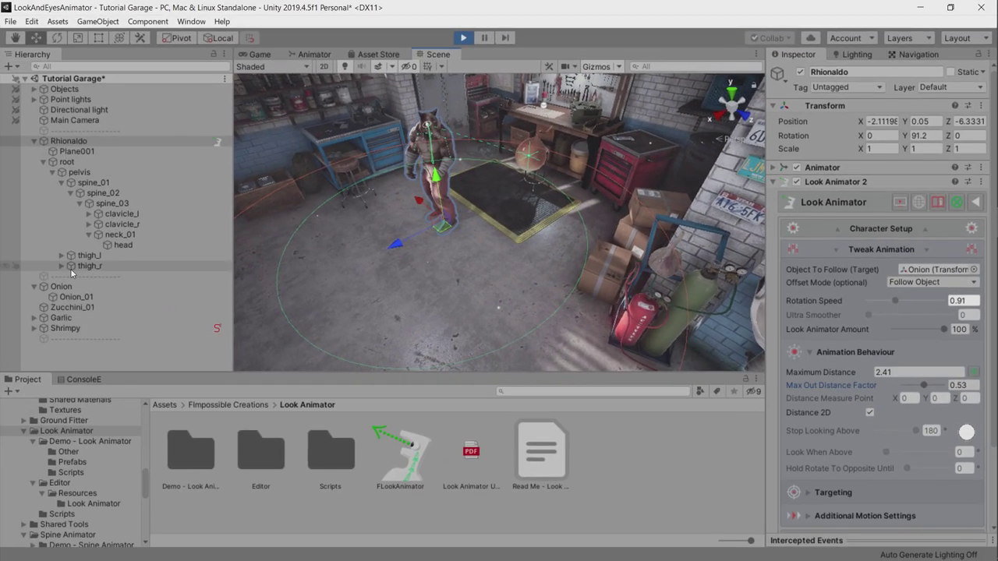
{"action": "left_click", "coordinate": [63, 287]}
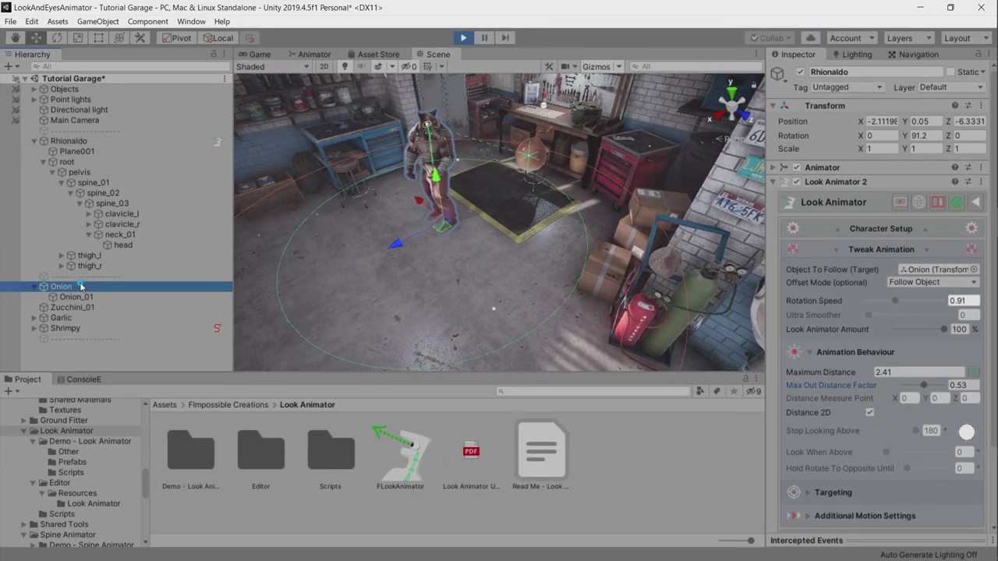
{"action": "left_click_drag", "start_coordinate": [529, 160], "coordinate": [554, 164]}
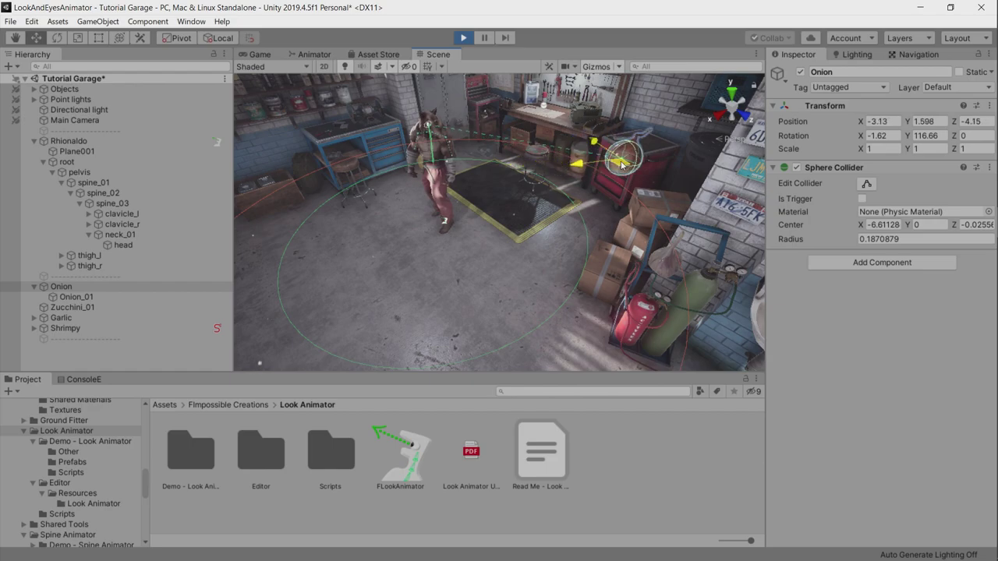
{"action": "left_click_drag", "start_coordinate": [685, 164], "coordinate": [511, 150]}
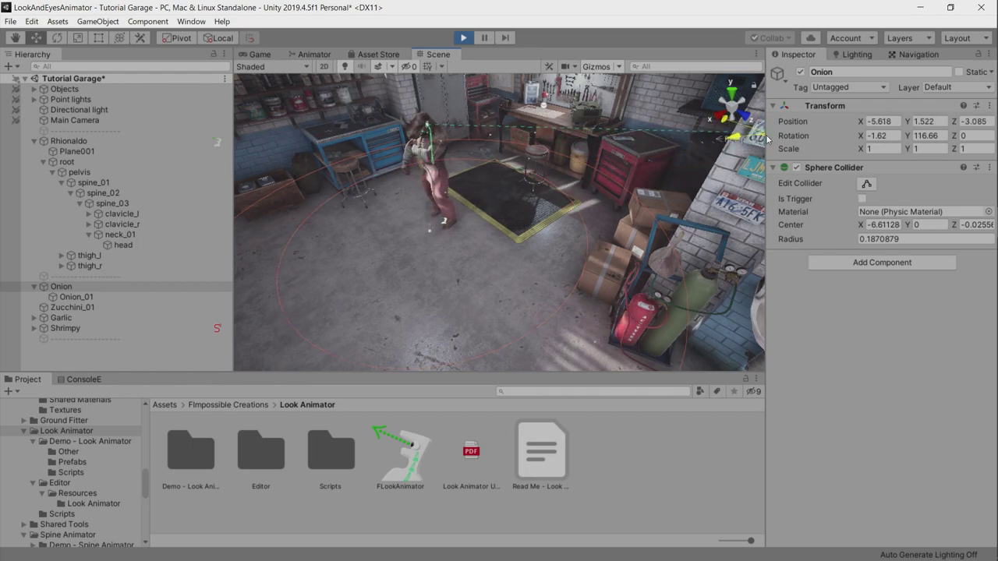
{"action": "left_click_drag", "start_coordinate": [681, 145], "coordinate": [644, 144]}
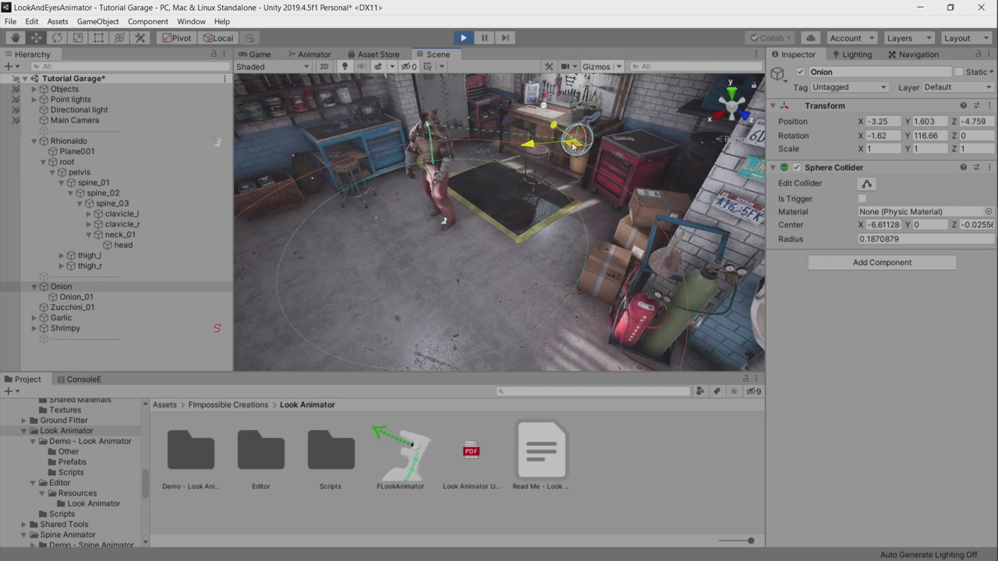
{"action": "left_click_drag", "start_coordinate": [563, 197], "coordinate": [547, 179]}
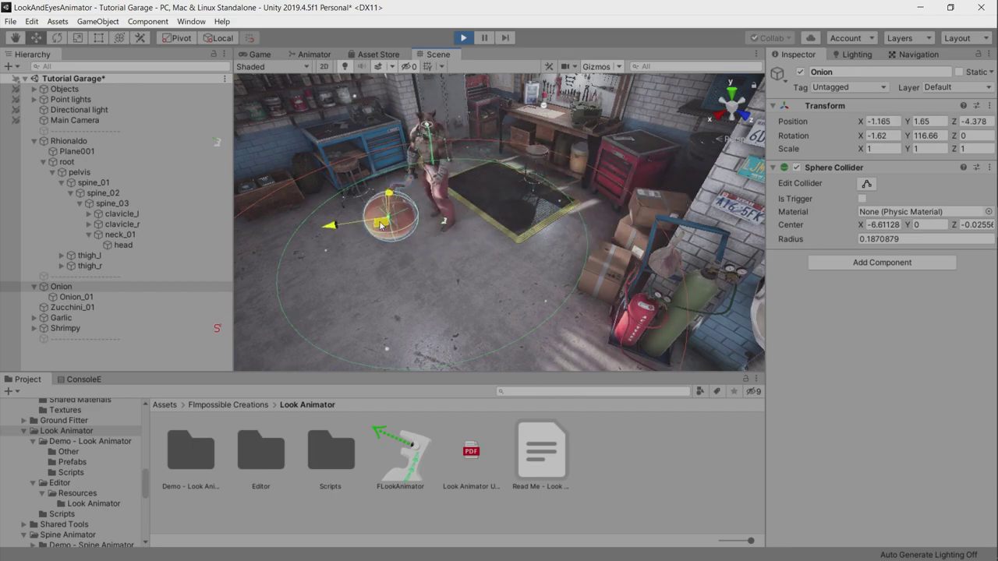
{"action": "left_click_drag", "start_coordinate": [546, 179], "coordinate": [278, 195]}
{"action": "left_click", "coordinate": [187, 142]}
Set Maximum Distance to 0 and Stop Looking Above to about 122°, then test by moving the Onion.
{"action": "left_click_drag", "start_coordinate": [473, 156], "coordinate": [514, 168], "text": "alt"}
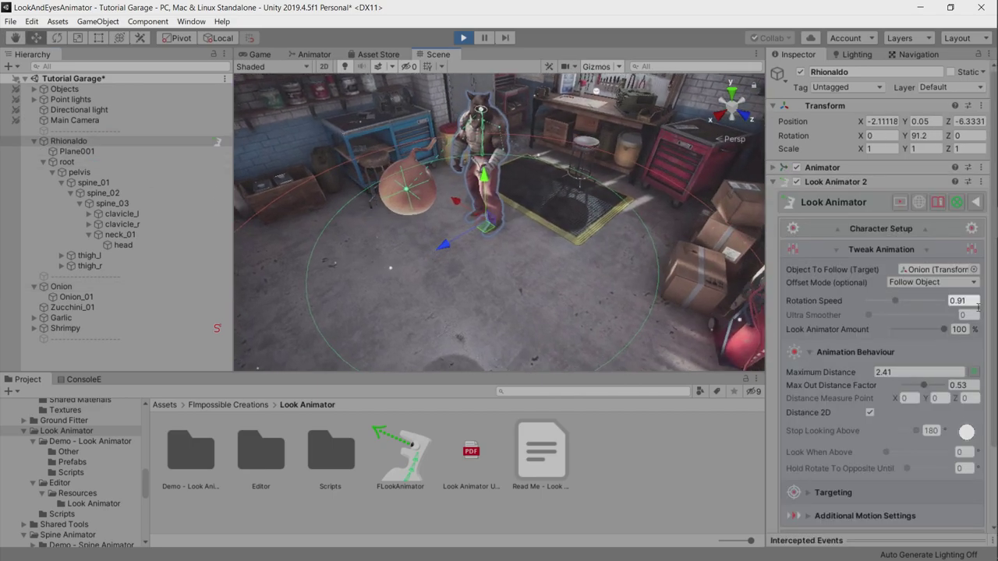
{"action": "type", "text": "0"}
{"action": "key", "text": "Return"}
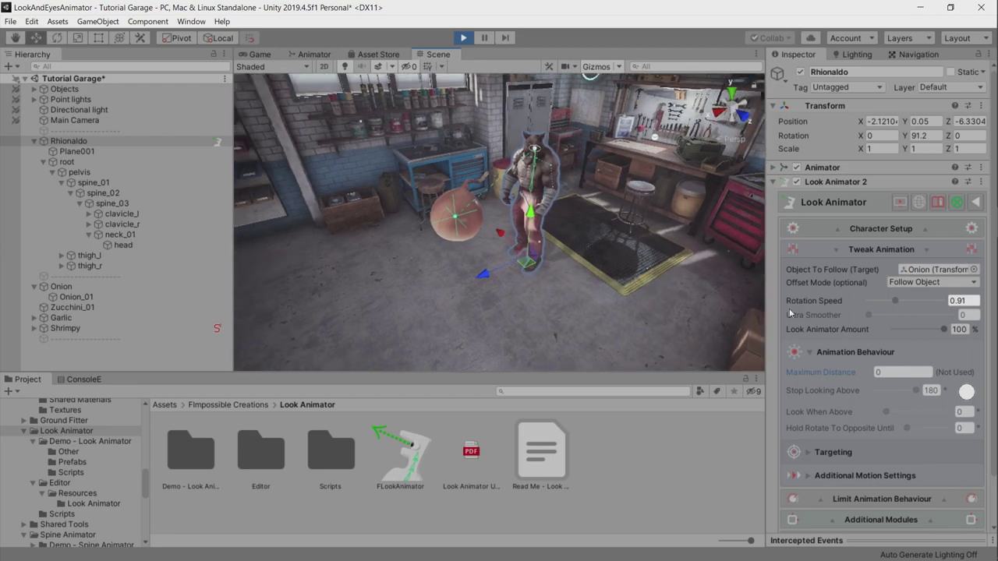
{"action": "left_click_drag", "start_coordinate": [918, 394], "coordinate": [901, 394]}
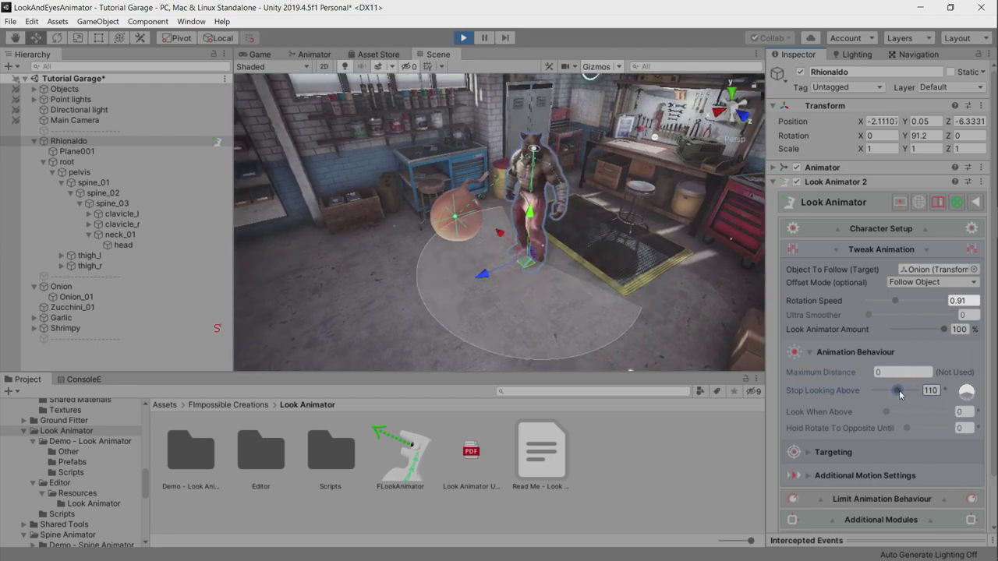
{"action": "left_click_drag", "start_coordinate": [601, 247], "coordinate": [321, 226], "text": "alt"}
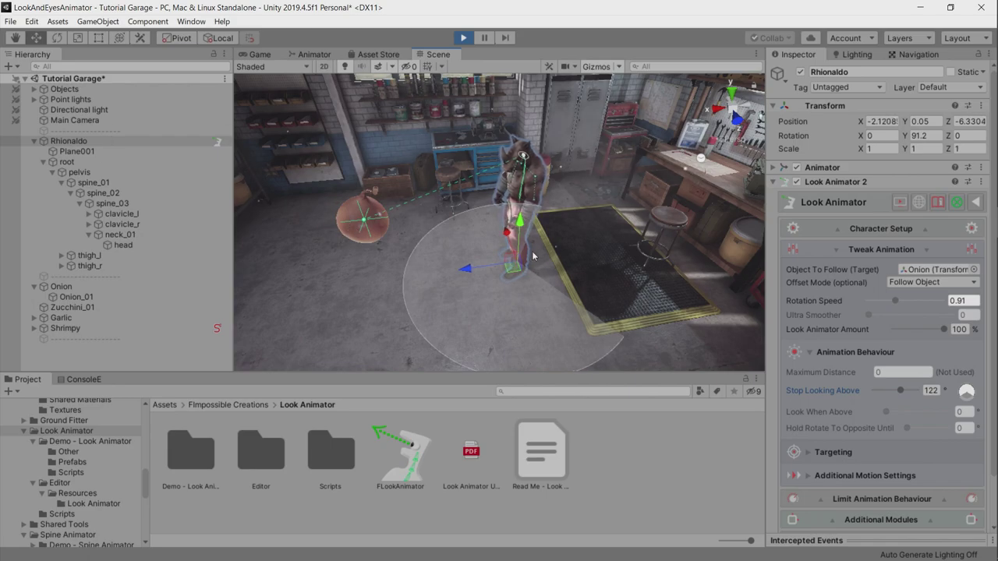
{"action": "left_click", "coordinate": [178, 287]}
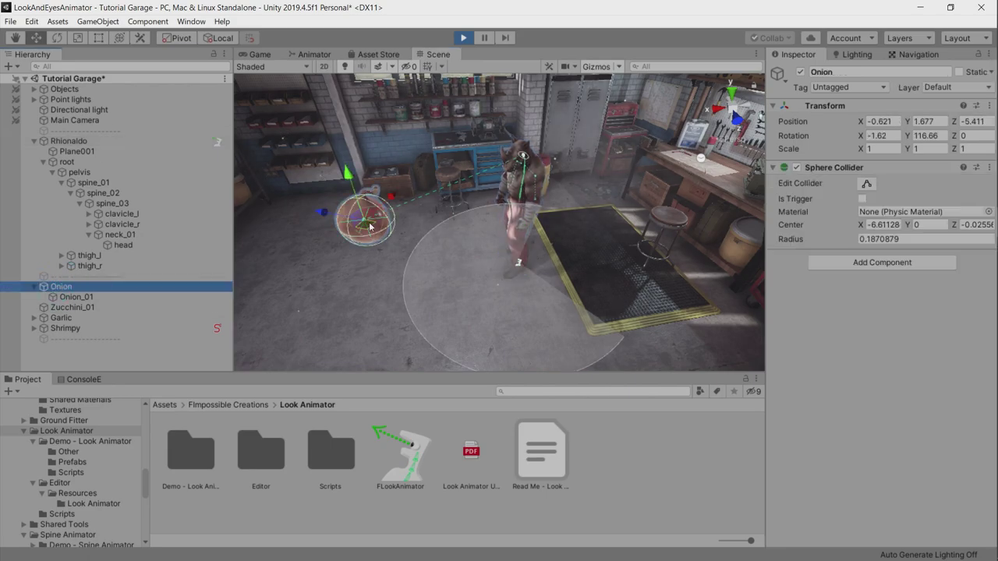
{"action": "mouse_move", "coordinate": [370, 226]}
{"action": "left_mouse_down"}
{"action": "mouse_move", "coordinate": [632, 196]}
{"action": "mouse_move", "coordinate": [618, 187]}
{"action": "mouse_move", "coordinate": [630, 141]}
{"action": "mouse_move", "coordinate": [607, 227]}
{"action": "left_mouse_up"}
Set Stop Looking Above to 180 and Look When Above to 35, then move the Onion up-left.
{"action": "left_click", "coordinate": [742, 309]}
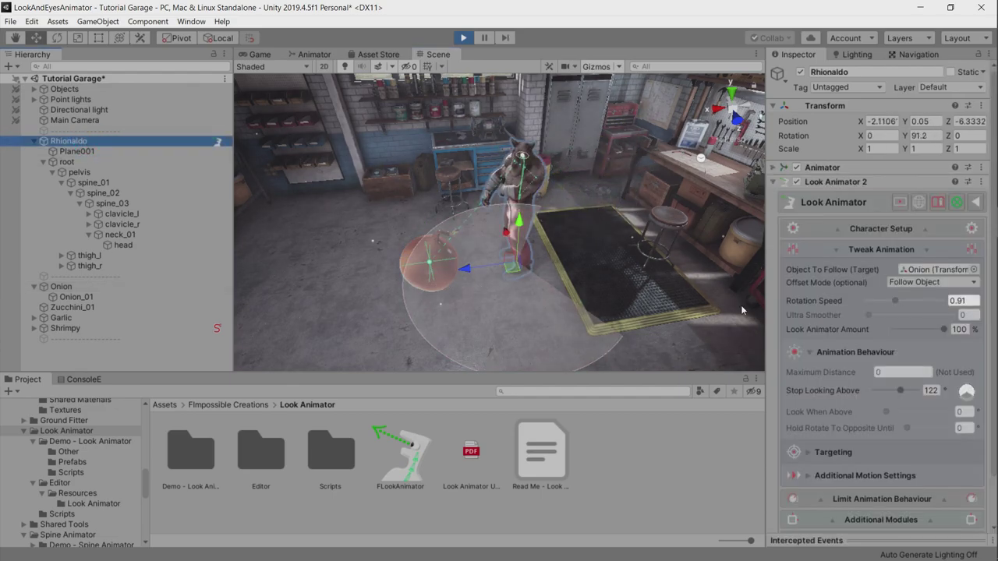
{"action": "left_click_drag", "start_coordinate": [905, 384], "coordinate": [983, 390]}
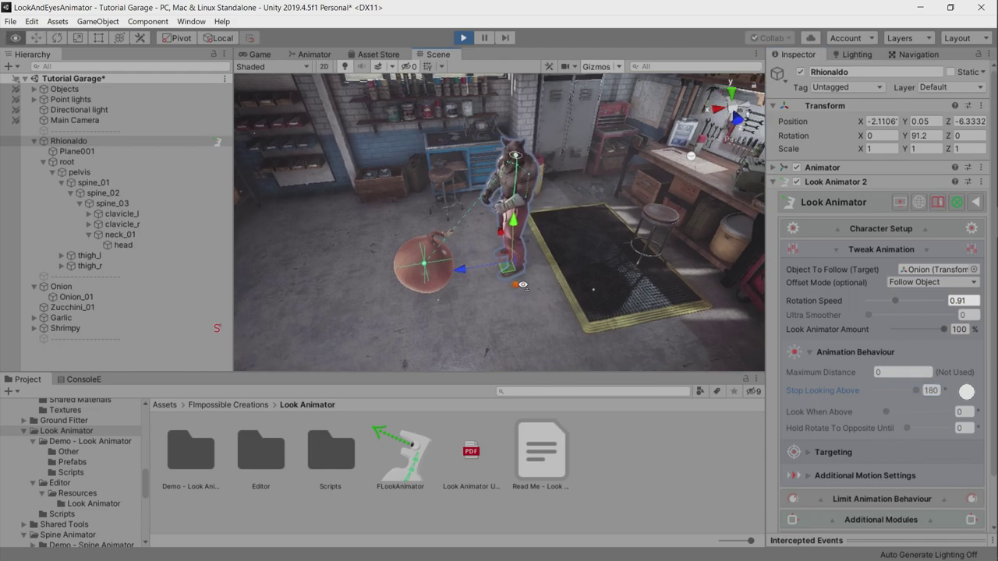
{"action": "left_click_drag", "start_coordinate": [886, 412], "coordinate": [893, 411]}
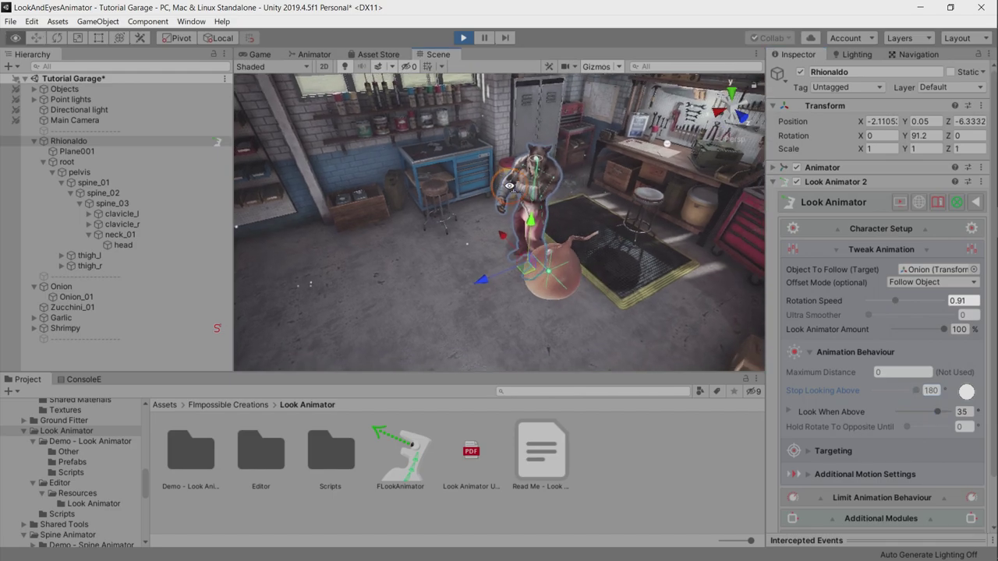
{"action": "left_click", "coordinate": [61, 290]}
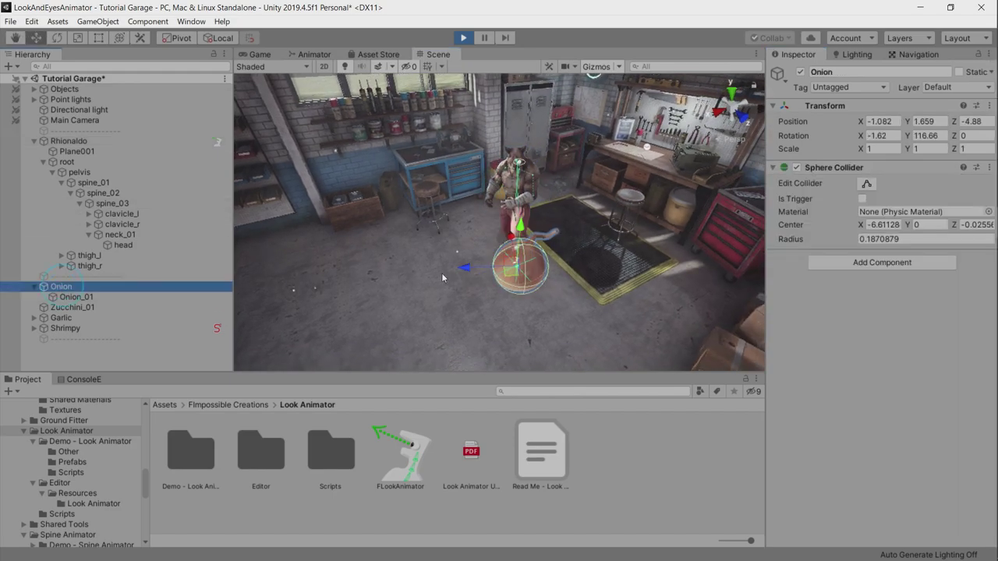
{"action": "mouse_move", "coordinate": [515, 276]}
{"action": "left_mouse_down"}
{"action": "mouse_move", "coordinate": [443, 251]}
{"action": "mouse_move", "coordinate": [407, 218]}
{"action": "mouse_move", "coordinate": [401, 179]}
{"action": "left_mouse_up"}
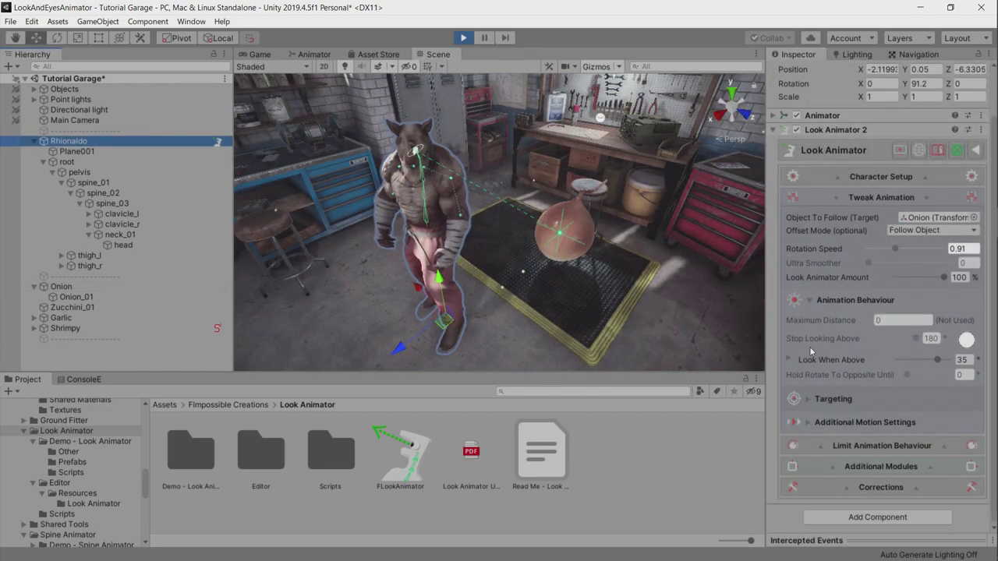
Set Go Back After to 1.56 s with 0.2 s duration, and swing the Onion around the rhino's left.
{"action": "left_click", "coordinate": [789, 359]}
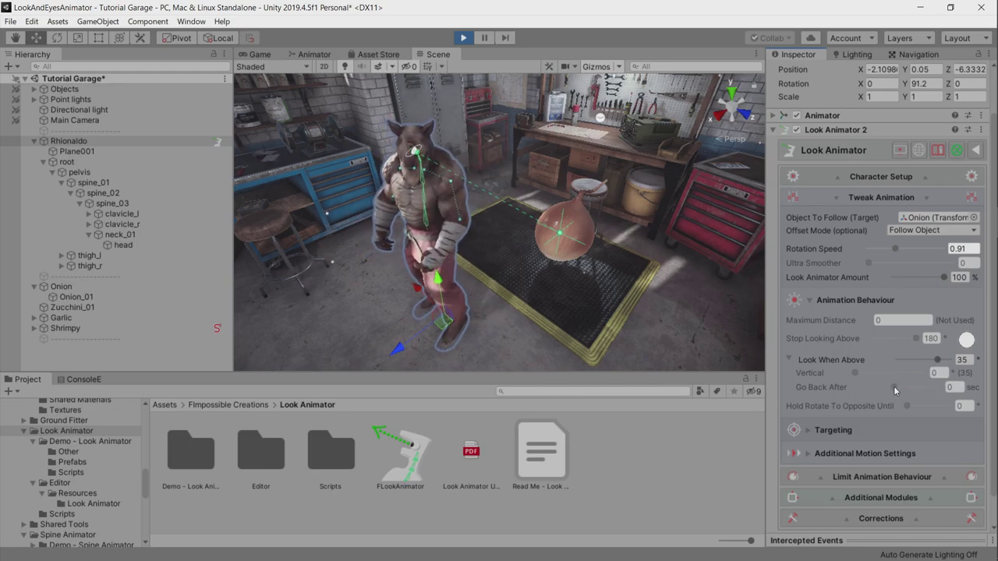
{"action": "left_click_drag", "start_coordinate": [894, 388], "coordinate": [900, 388]}
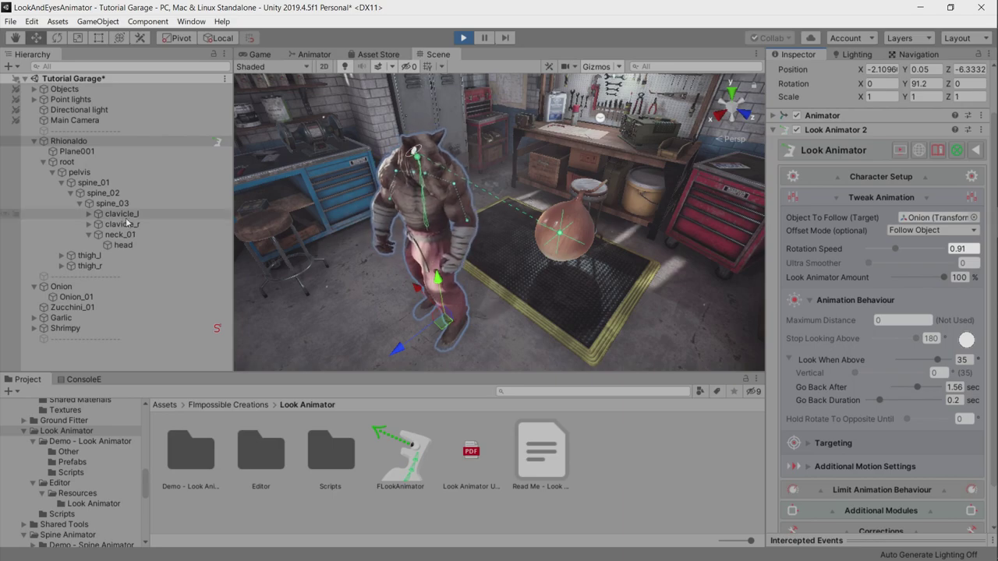
{"action": "left_click", "coordinate": [74, 288]}
{"action": "left_click_drag", "start_coordinate": [557, 245], "coordinate": [296, 274]}
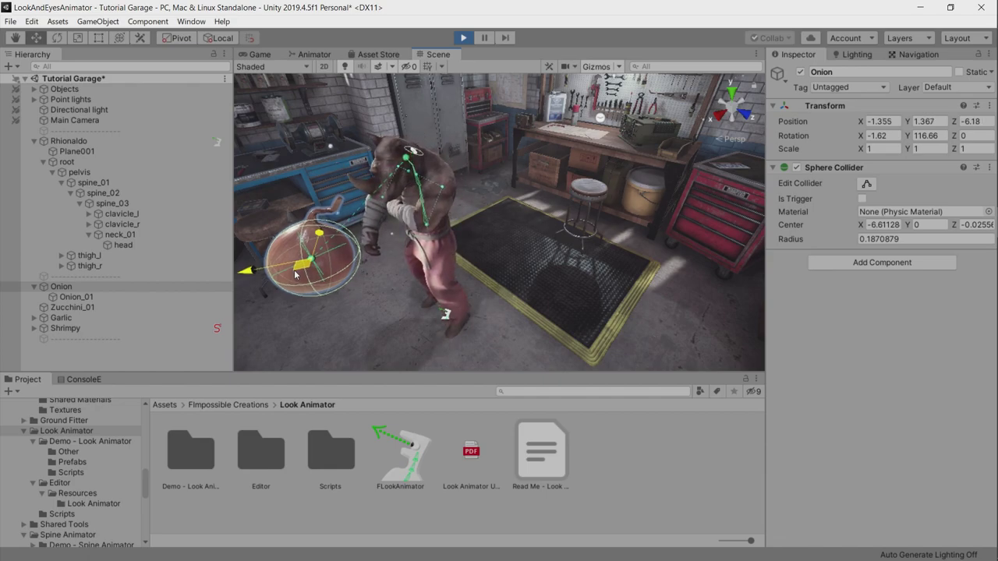
{"action": "left_click_drag", "start_coordinate": [296, 274], "coordinate": [248, 150]}
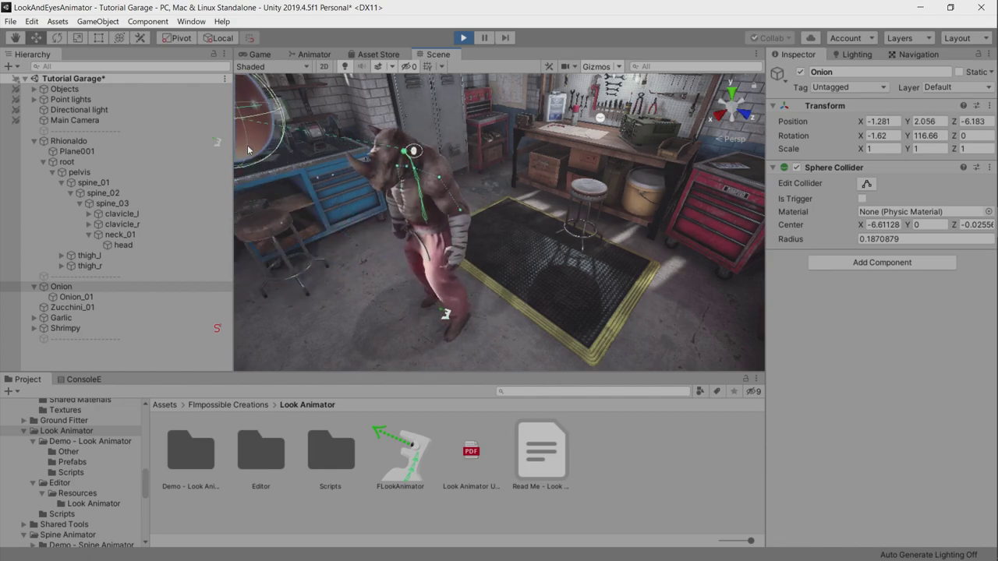
{"action": "mouse_move", "coordinate": [248, 149]}
{"action": "left_mouse_down"}
{"action": "mouse_move", "coordinate": [295, 227]}
{"action": "mouse_move", "coordinate": [421, 257]}
{"action": "left_mouse_up"}
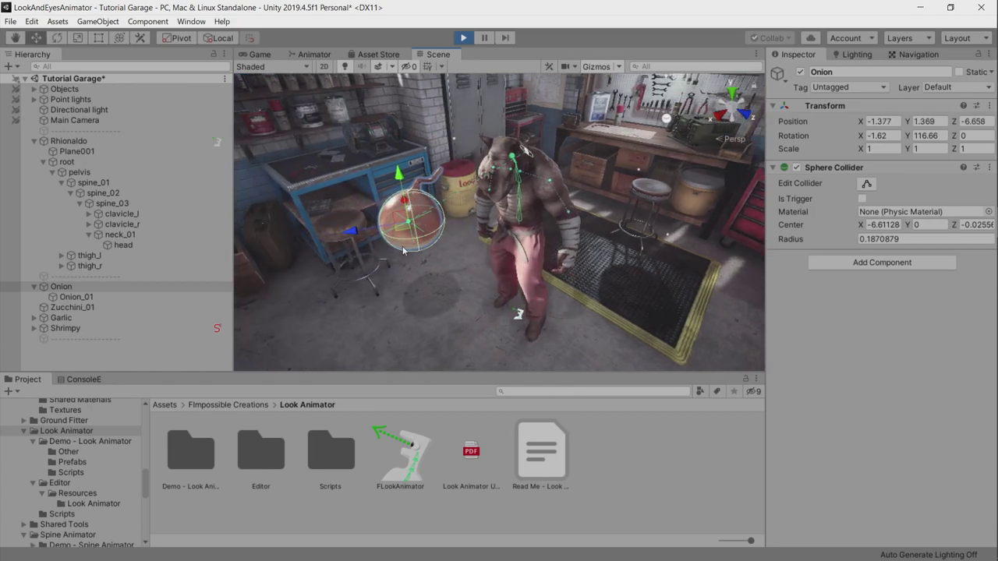
{"action": "left_click", "coordinate": [523, 226]}
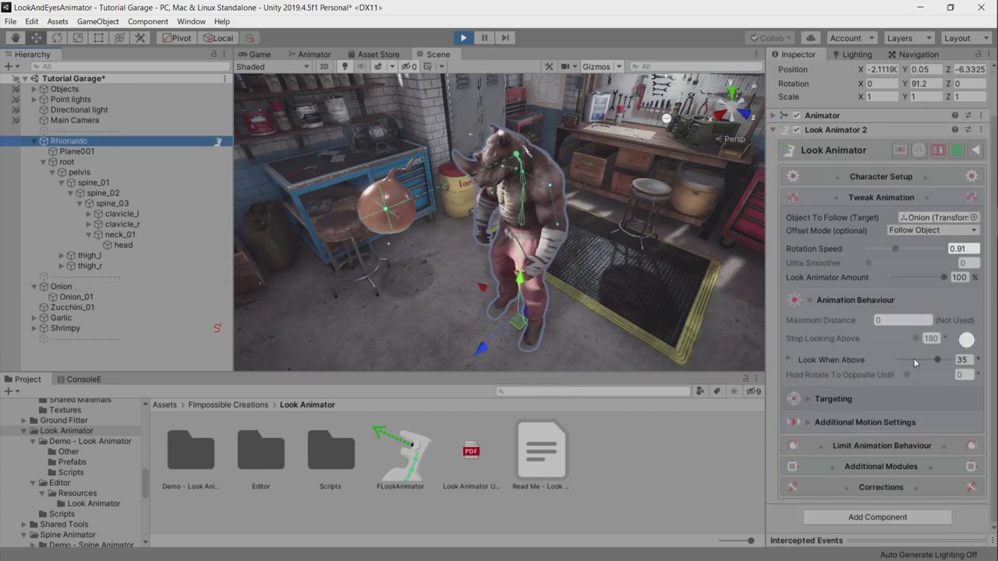
Reset Look When Above to 0 and move the Onion to the right.
{"action": "left_click_drag", "start_coordinate": [914, 358], "coordinate": [827, 381]}
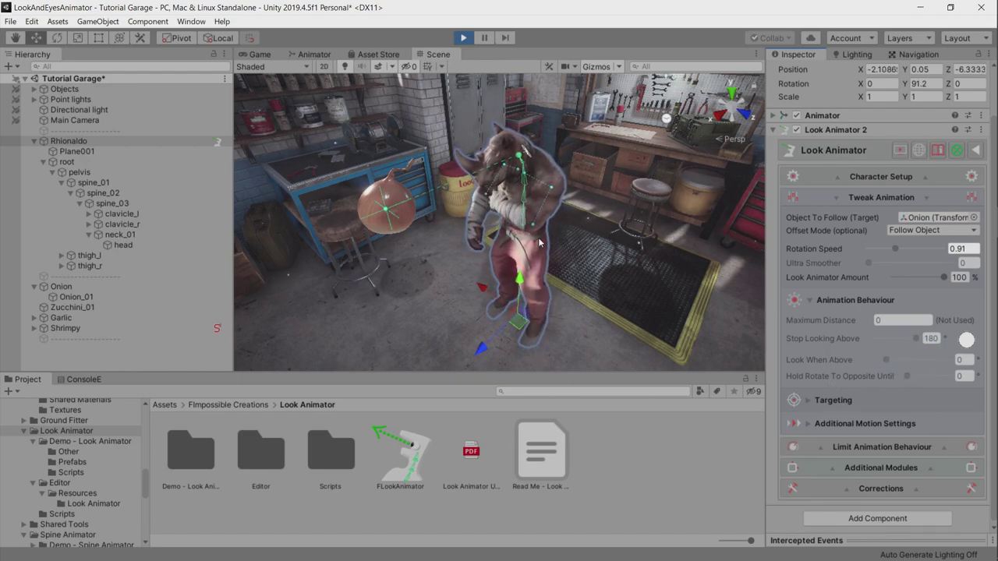
{"action": "left_click_drag", "start_coordinate": [530, 257], "coordinate": [421, 241], "text": "alt"}
{"action": "left_click", "coordinate": [77, 297]}
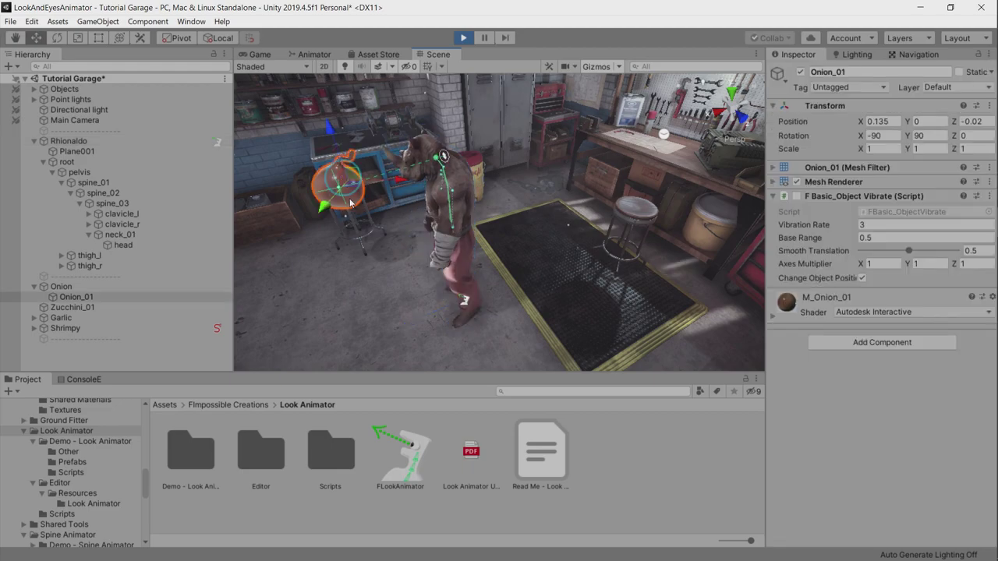
{"action": "left_click", "coordinate": [91, 286]}
{"action": "mouse_move", "coordinate": [344, 196]}
{"action": "left_mouse_down"}
{"action": "mouse_move", "coordinate": [591, 164]}
{"action": "mouse_move", "coordinate": [600, 150]}
{"action": "mouse_move", "coordinate": [651, 202]}
{"action": "mouse_move", "coordinate": [669, 152]}
{"action": "mouse_move", "coordinate": [572, 151]}
{"action": "mouse_move", "coordinate": [574, 181]}
{"action": "mouse_move", "coordinate": [651, 215]}
{"action": "mouse_move", "coordinate": [581, 164]}
{"action": "mouse_move", "coordinate": [598, 220]}
{"action": "mouse_move", "coordinate": [598, 172]}
{"action": "mouse_move", "coordinate": [569, 193]}
{"action": "left_mouse_up"}
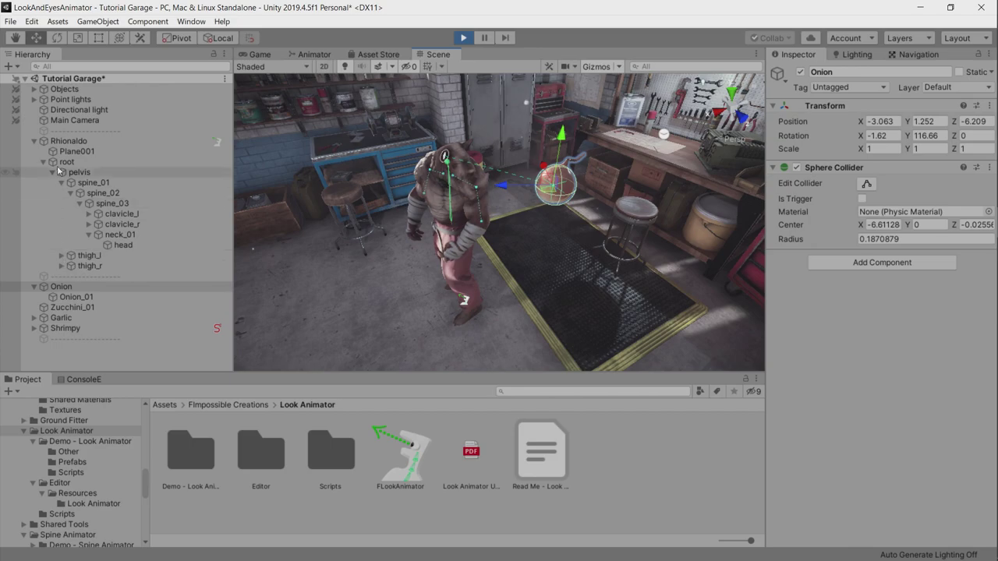
Try Hold Rotate To Opposite Until while moving the Onion left, then reset it to 0.
{"action": "left_click", "coordinate": [91, 143]}
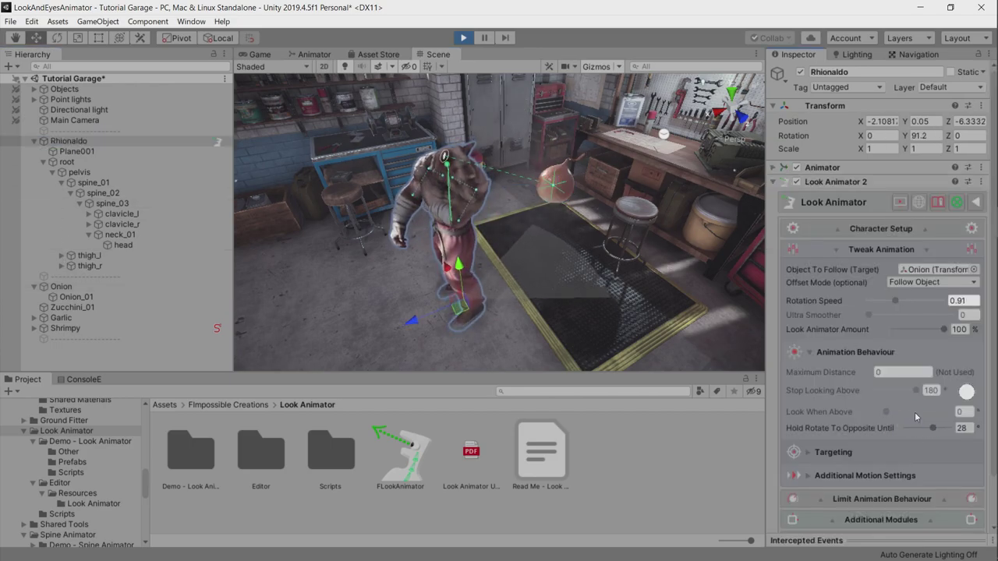
{"action": "left_click", "coordinate": [77, 286]}
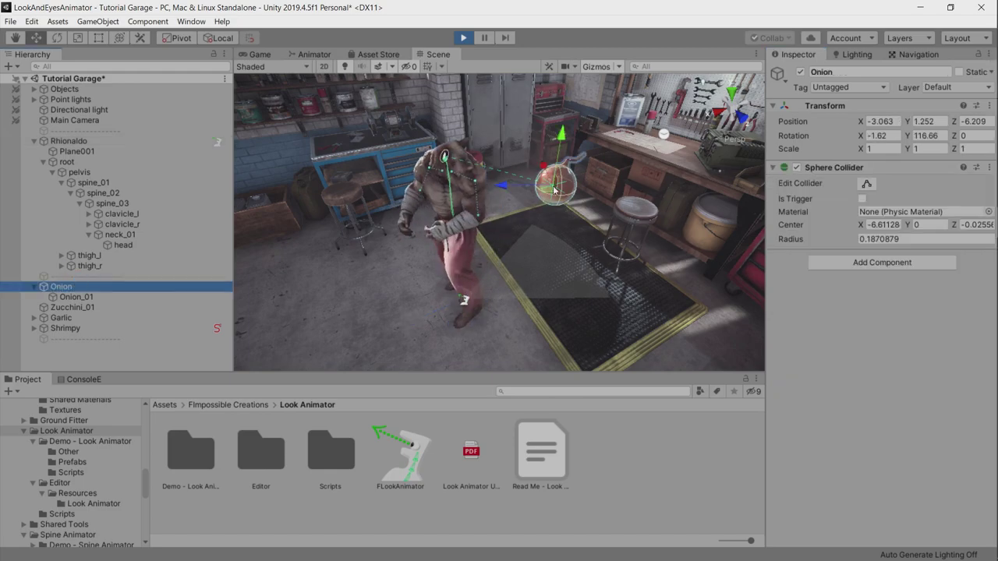
{"action": "mouse_move", "coordinate": [549, 188]}
{"action": "left_mouse_down"}
{"action": "mouse_move", "coordinate": [584, 195]}
{"action": "mouse_move", "coordinate": [590, 210]}
{"action": "mouse_move", "coordinate": [538, 181]}
{"action": "mouse_move", "coordinate": [628, 165]}
{"action": "mouse_move", "coordinate": [556, 194]}
{"action": "mouse_move", "coordinate": [518, 158]}
{"action": "mouse_move", "coordinate": [568, 200]}
{"action": "mouse_move", "coordinate": [570, 262]}
{"action": "mouse_move", "coordinate": [550, 175]}
{"action": "mouse_move", "coordinate": [659, 199]}
{"action": "mouse_move", "coordinate": [574, 233]}
{"action": "mouse_move", "coordinate": [559, 213]}
{"action": "left_mouse_up"}
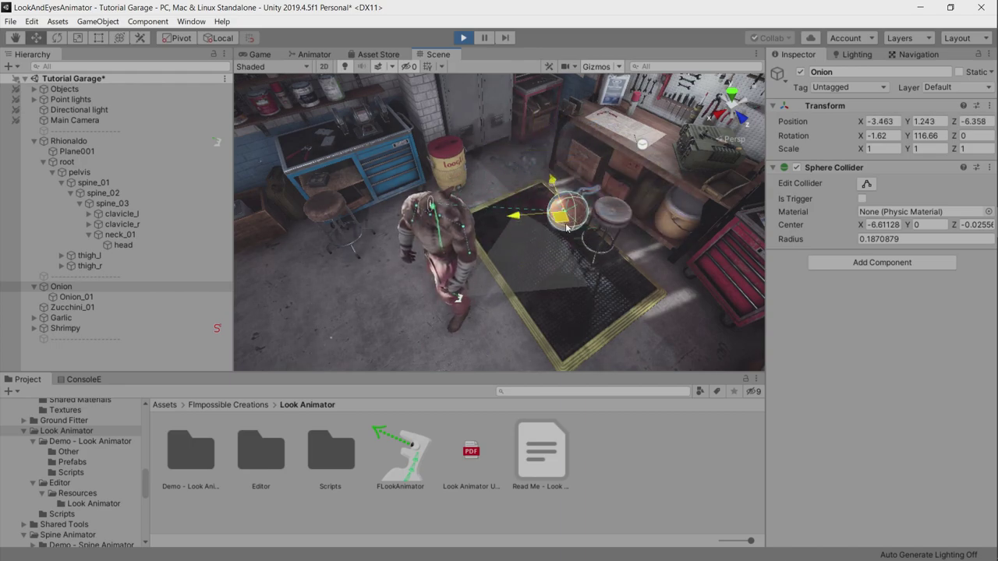
{"action": "mouse_move", "coordinate": [659, 119]}
{"action": "left_mouse_down"}
{"action": "mouse_move", "coordinate": [606, 223]}
{"action": "mouse_move", "coordinate": [523, 257]}
{"action": "mouse_move", "coordinate": [528, 223]}
{"action": "left_mouse_up"}
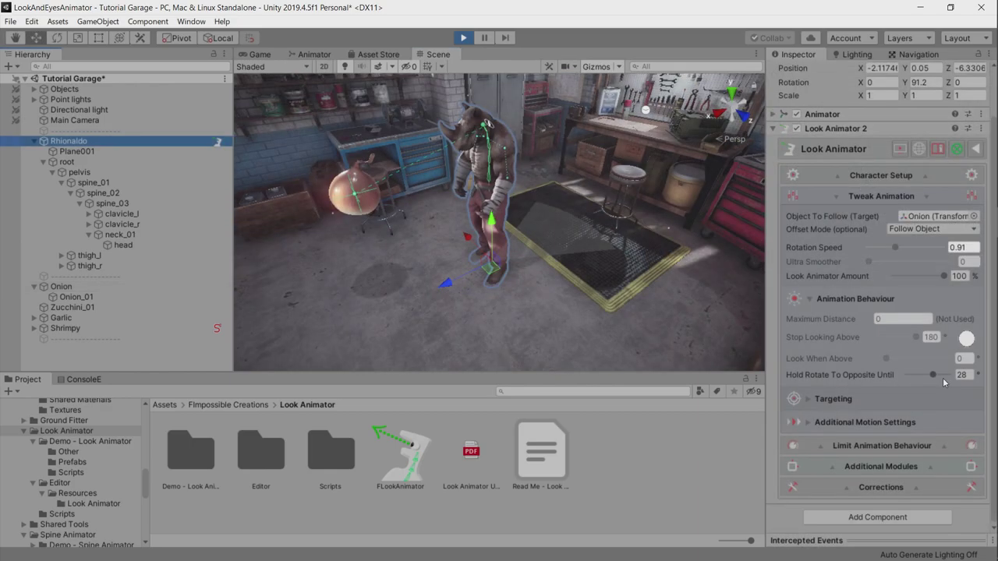
{"action": "left_click_drag", "start_coordinate": [943, 377], "coordinate": [868, 374]}
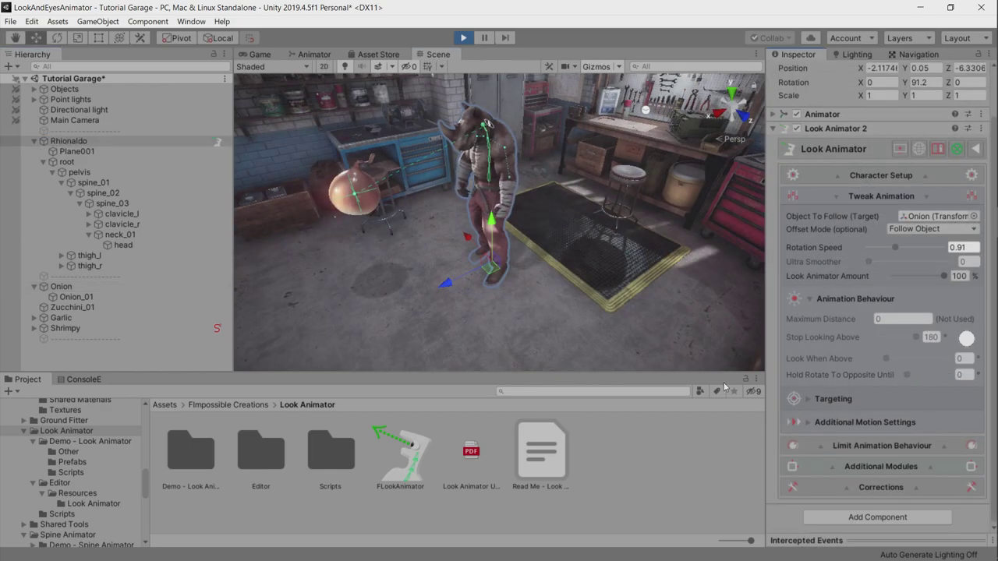
Expand Targeting, collapse Animation Behaviour, and orbit to view the rhino side-on.
{"action": "left_click", "coordinate": [846, 399]}
{"action": "left_click", "coordinate": [848, 301]}
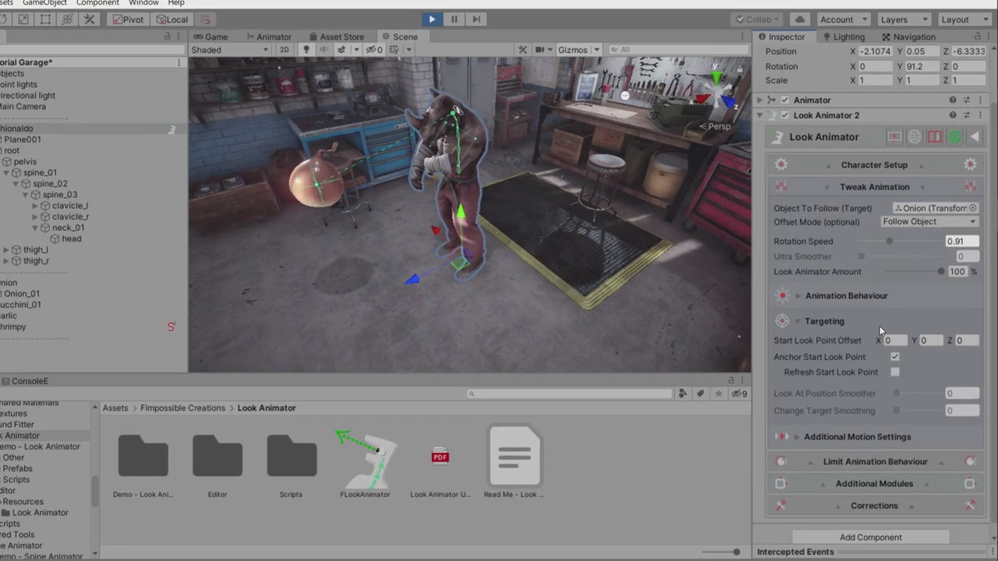
{"action": "left_click_drag", "start_coordinate": [401, 173], "coordinate": [468, 176], "text": "alt"}
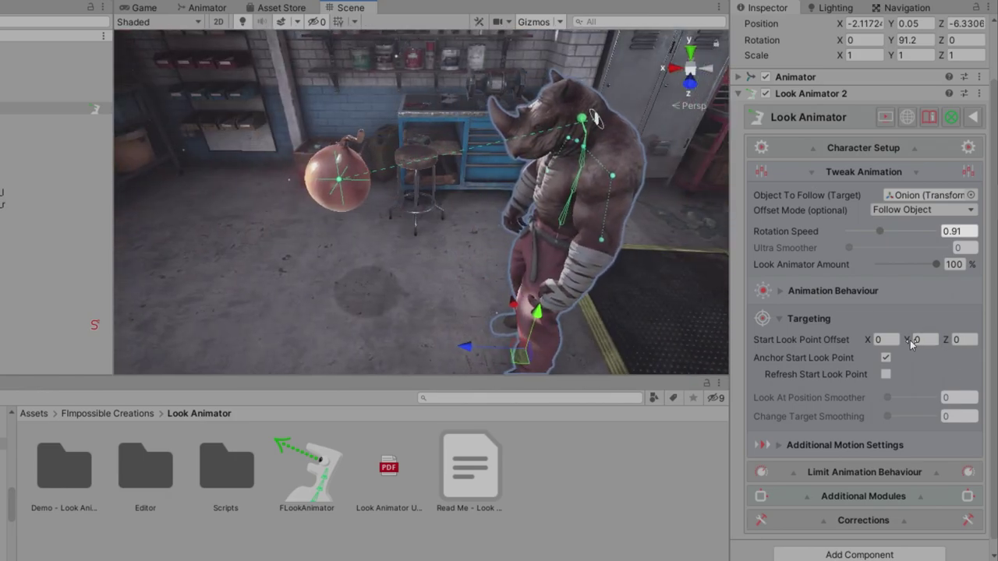
{"action": "mouse_move", "coordinate": [577, 145]}
{"action": "left_mouse_down", "text": "alt"}
{"action": "mouse_move", "coordinate": [527, 138]}
{"action": "mouse_move", "coordinate": [513, 123]}
{"action": "left_mouse_up", "text": "alt"}
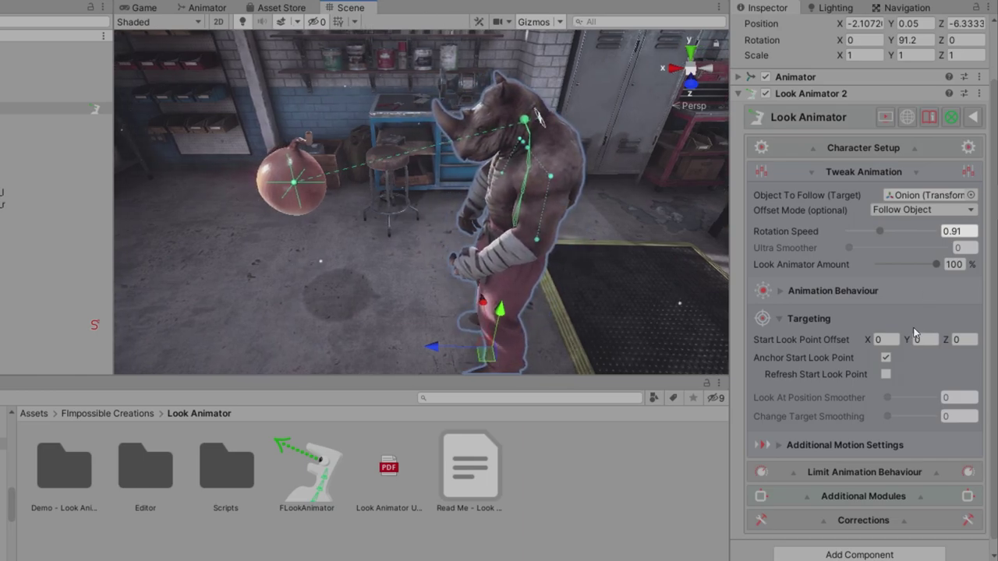
Try Start Look Point Offset Y at 0.3 and 0.21, then reset it to 0.
{"action": "left_click", "coordinate": [922, 339]}
{"action": "type", "text": "0.3"}
{"action": "mouse_move", "coordinate": [562, 195]}
{"action": "left_mouse_down", "text": "alt"}
{"action": "mouse_move", "coordinate": [517, 204]}
{"action": "mouse_move", "coordinate": [578, 89]}
{"action": "left_mouse_up", "text": "alt"}
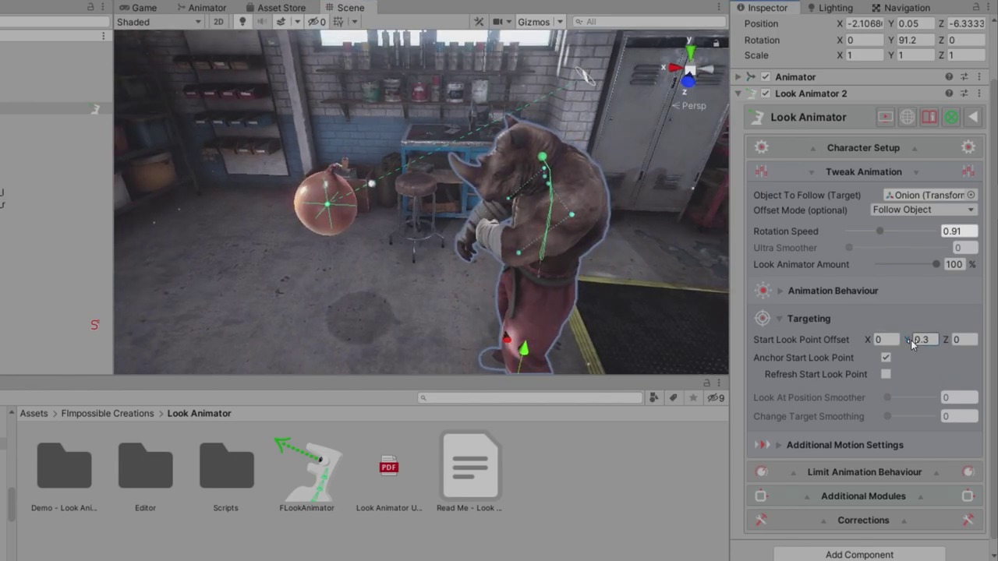
{"action": "left_click_drag", "start_coordinate": [911, 342], "coordinate": [907, 343]}
{"action": "type", "text": "0"}
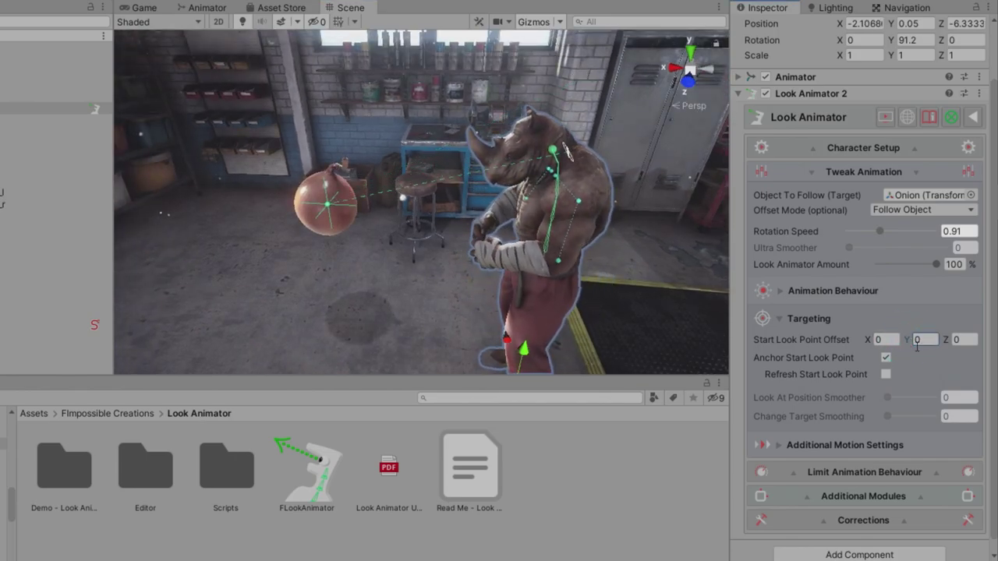
{"action": "left_click", "coordinate": [925, 339]}
{"action": "type", "text": "0"}
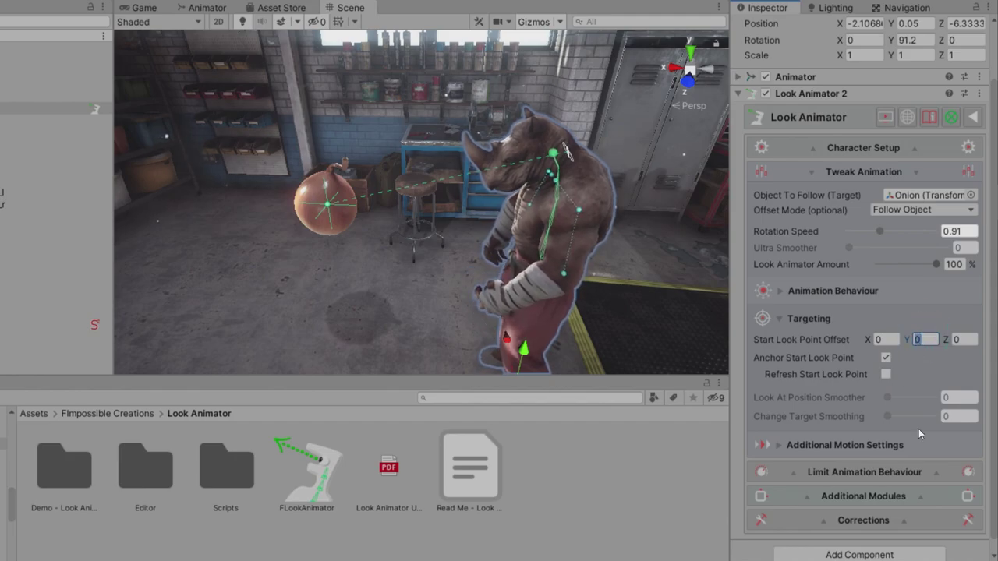
Toggle Anchor Start Look Point off and back on while watching the head.
{"action": "left_click", "coordinate": [886, 359]}
{"action": "mouse_move", "coordinate": [546, 234]}
{"action": "left_mouse_down", "text": "alt"}
{"action": "mouse_move", "coordinate": [587, 207]}
{"action": "mouse_move", "coordinate": [561, 209]}
{"action": "left_mouse_up", "text": "alt"}
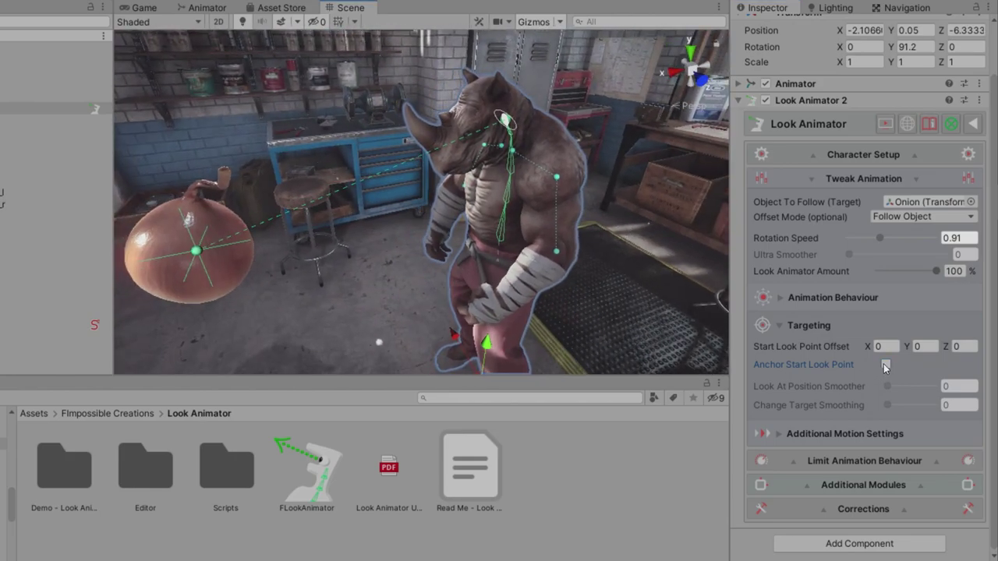
{"action": "left_click", "coordinate": [886, 364]}
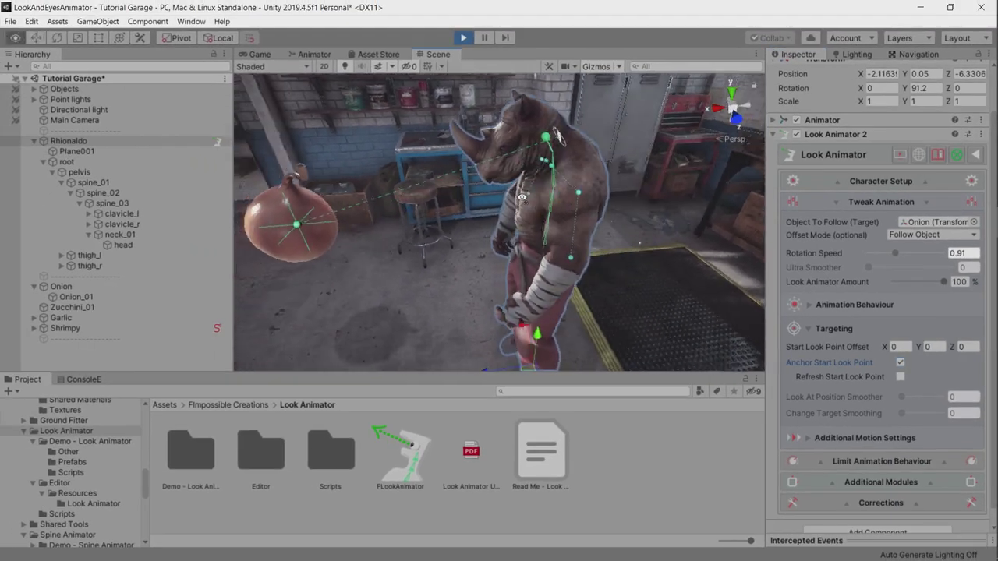
{"action": "left_click_drag", "start_coordinate": [524, 197], "coordinate": [546, 199], "text": "alt"}
Raise Look At Position Smoother to about 0.52 and move the onion across the garage to test.
{"action": "scroll", "coordinate": [546, 199], "scroll_direction": "down", "scroll_amount": 3}
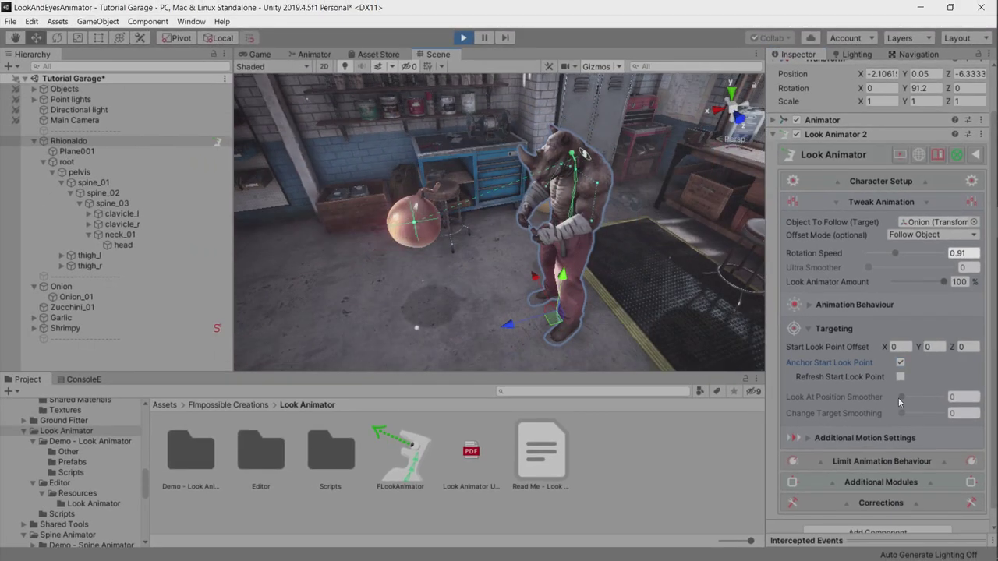
{"action": "left_click_drag", "start_coordinate": [900, 397], "coordinate": [917, 397]}
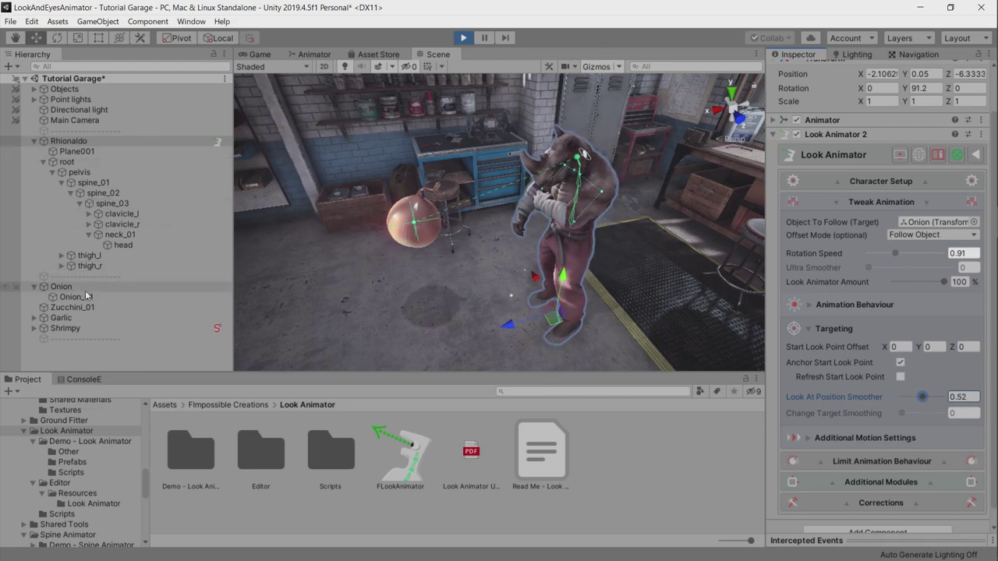
{"action": "left_click", "coordinate": [51, 287]}
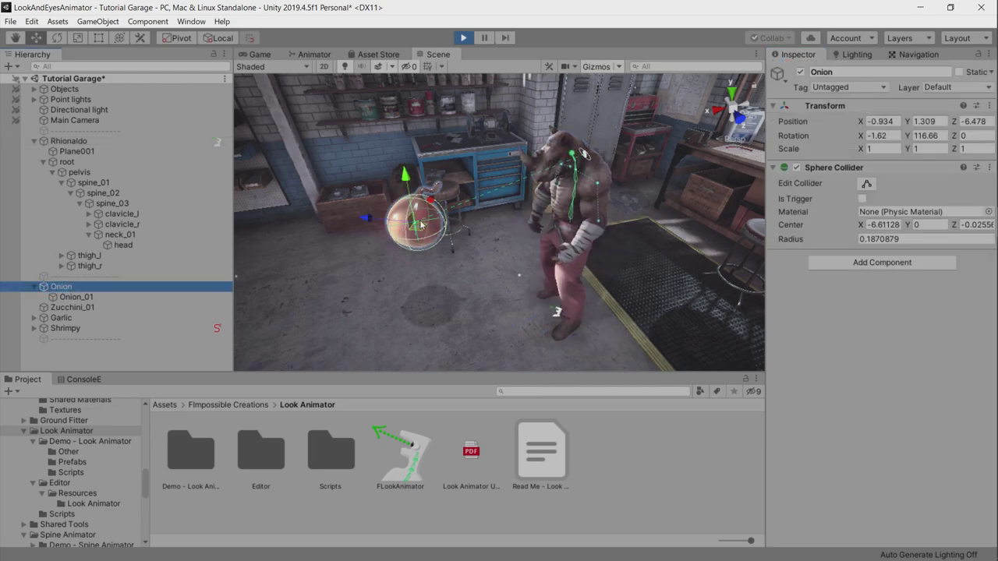
{"action": "mouse_move", "coordinate": [414, 223]}
{"action": "left_mouse_down"}
{"action": "mouse_move", "coordinate": [385, 155]}
{"action": "mouse_move", "coordinate": [348, 272]}
{"action": "mouse_move", "coordinate": [735, 194]}
{"action": "mouse_move", "coordinate": [364, 247]}
{"action": "left_mouse_up"}
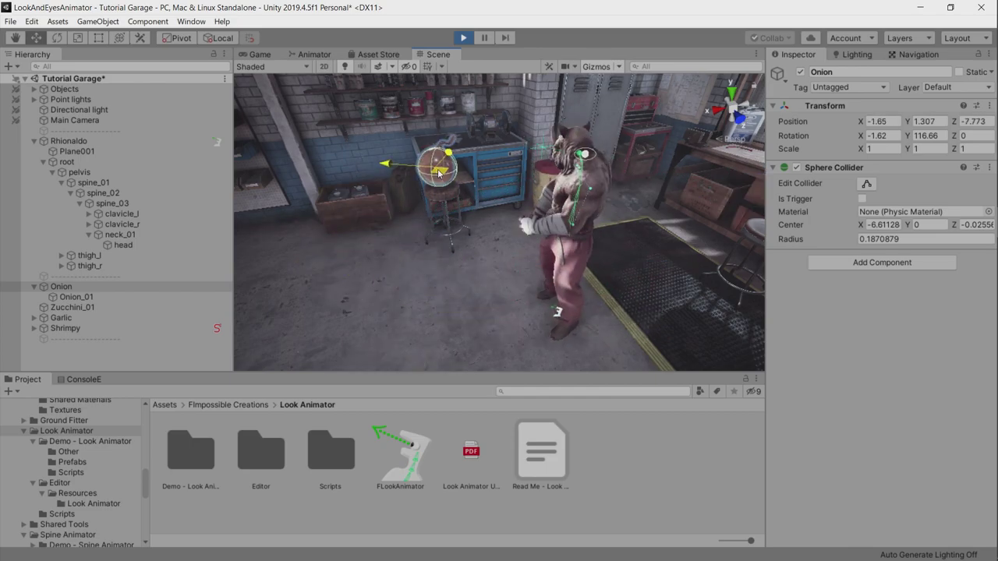
{"action": "left_click", "coordinate": [125, 142]}
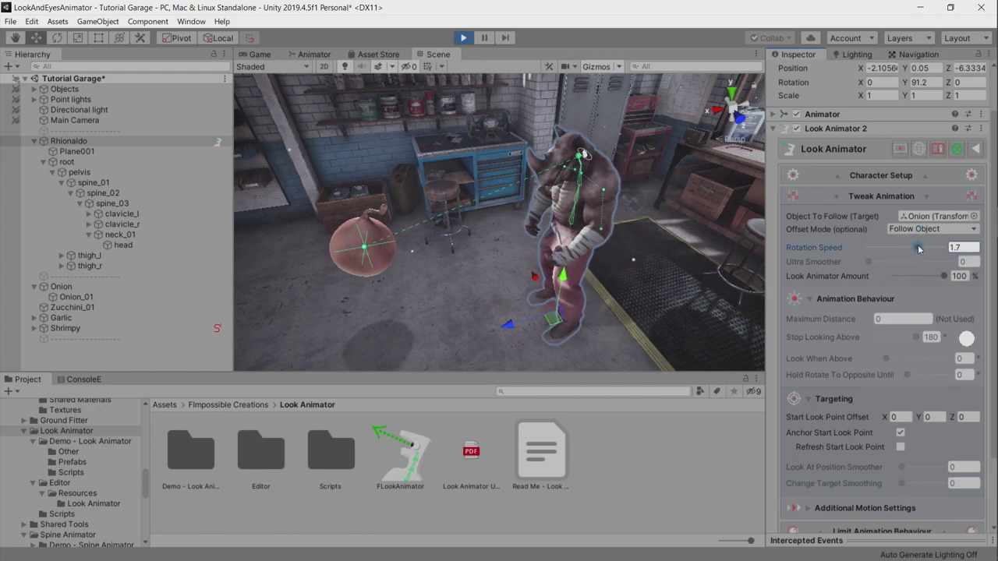
Move the onion onto the blue cabinet top and look around the room.
{"action": "mouse_move", "coordinate": [546, 234]}
{"action": "right_mouse_down"}
{"action": "mouse_move", "coordinate": [513, 226]}
{"action": "mouse_move", "coordinate": [518, 238]}
{"action": "right_mouse_up"}
{"action": "left_click", "coordinate": [75, 297]}
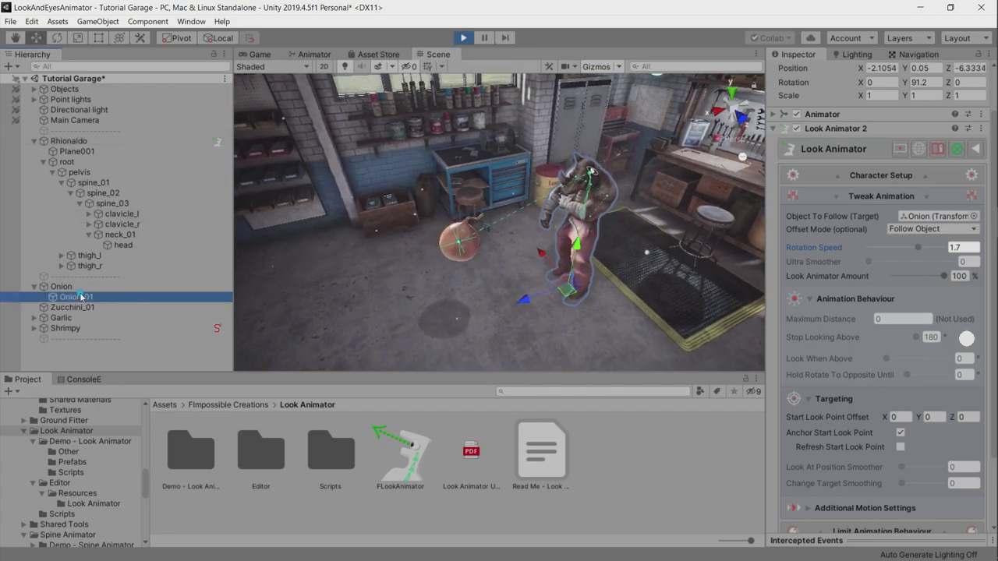
{"action": "left_click", "coordinate": [61, 286]}
{"action": "left_click_drag", "start_coordinate": [464, 255], "coordinate": [477, 158]}
{"action": "right_click_drag", "start_coordinate": [477, 156], "coordinate": [274, 188]}
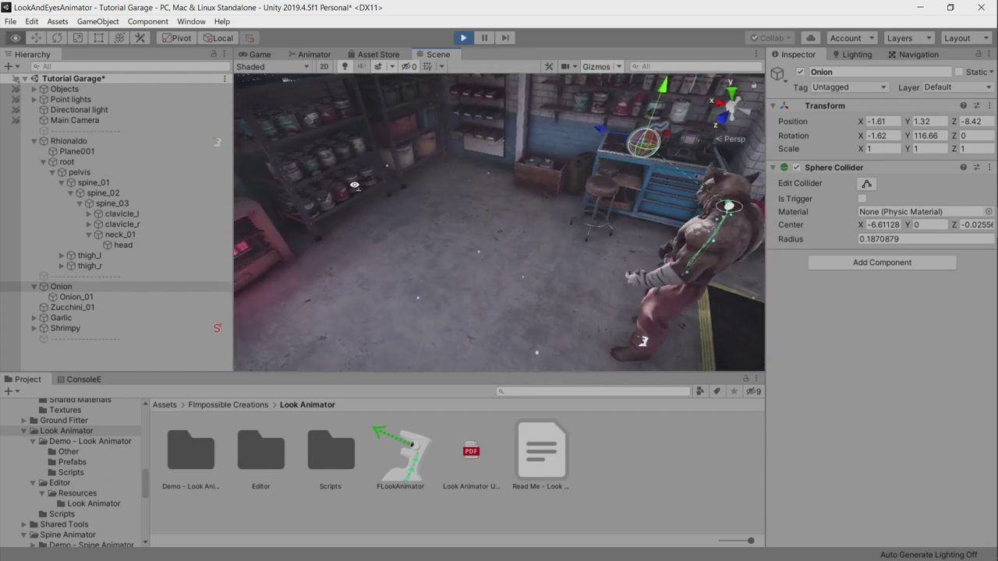
{"action": "right_click_drag", "start_coordinate": [275, 188], "coordinate": [363, 95]}
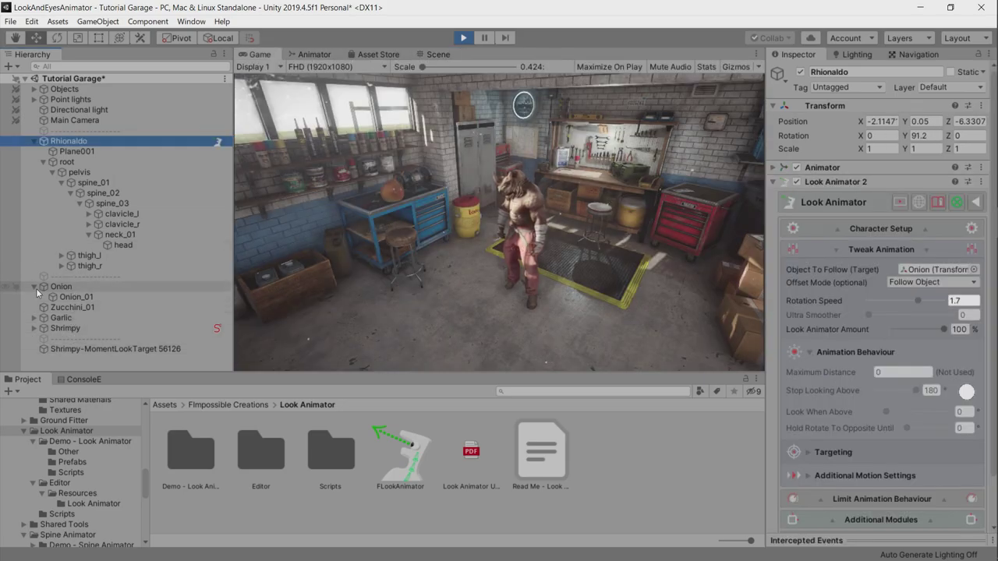
Swap the look target to the zucchini and set Change Target Smoothing to 0.56.
{"action": "left_click_drag", "start_coordinate": [66, 299], "coordinate": [928, 273]}
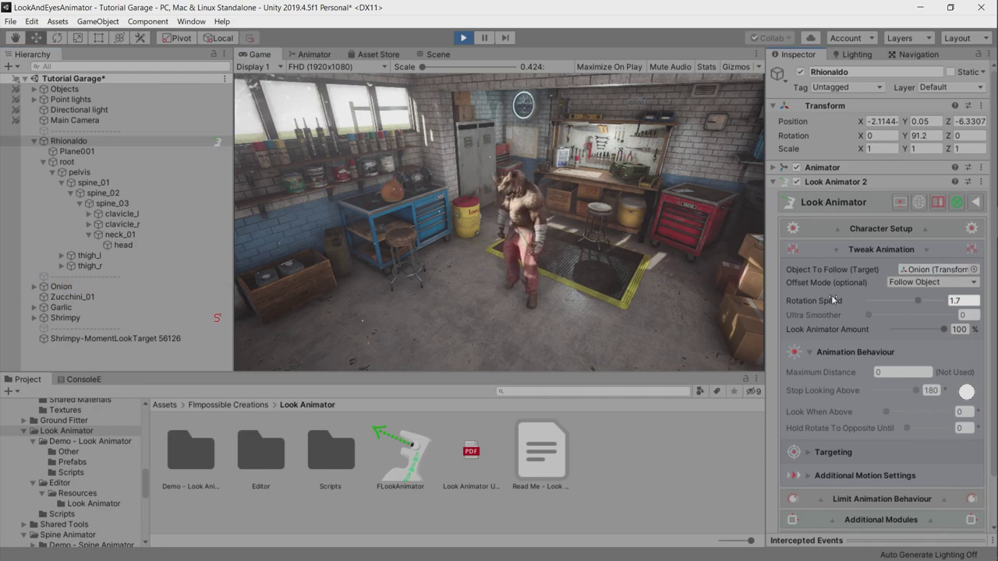
{"action": "scroll", "coordinate": [834, 281], "scroll_direction": "down", "scroll_amount": 2}
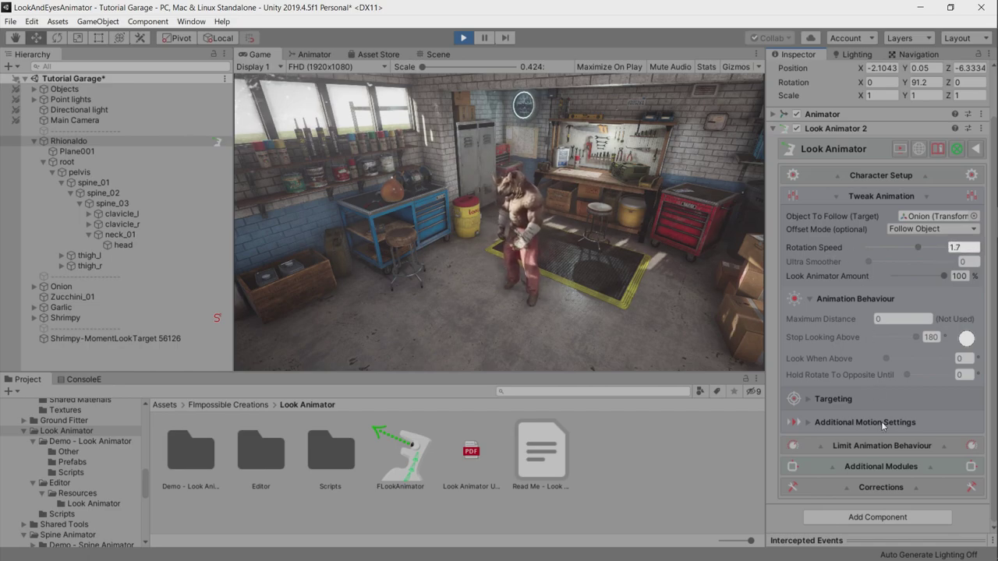
{"action": "left_click", "coordinate": [833, 400]}
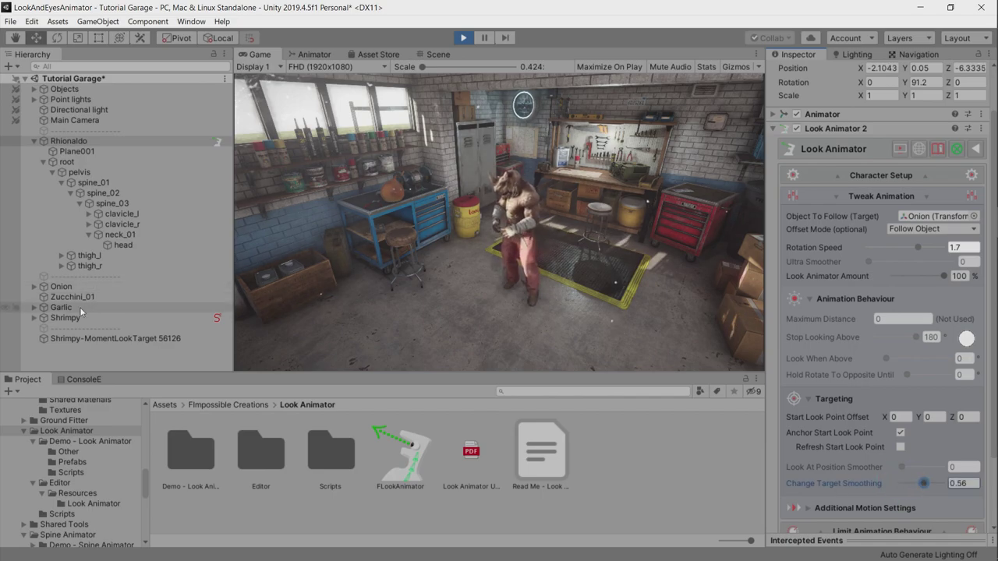
{"action": "left_click_drag", "start_coordinate": [905, 219], "coordinate": [927, 216]}
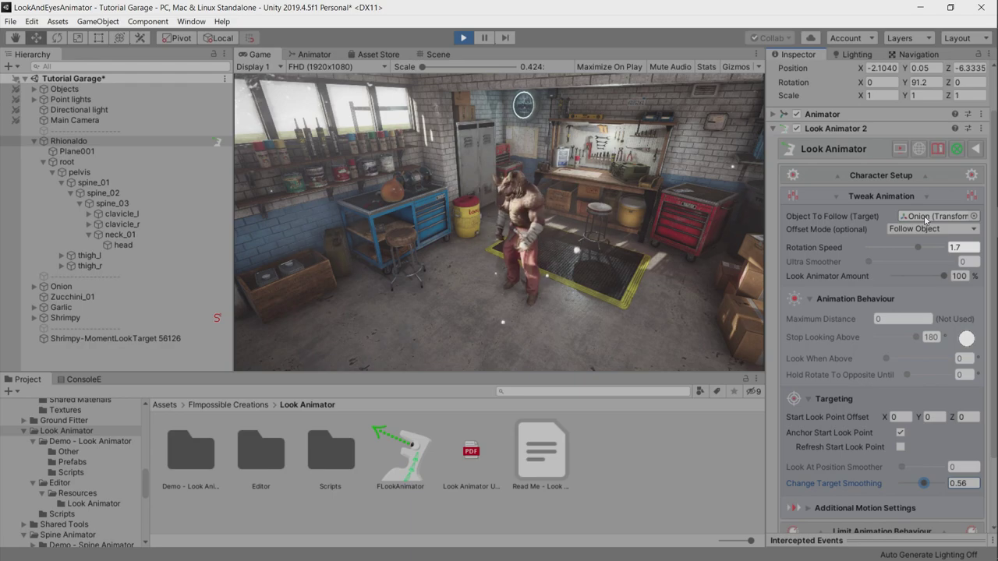
{"action": "left_click", "coordinate": [885, 400]}
Lower Rotation Speed to 1.14 and try a different animation style.
{"action": "left_click", "coordinate": [837, 420]}
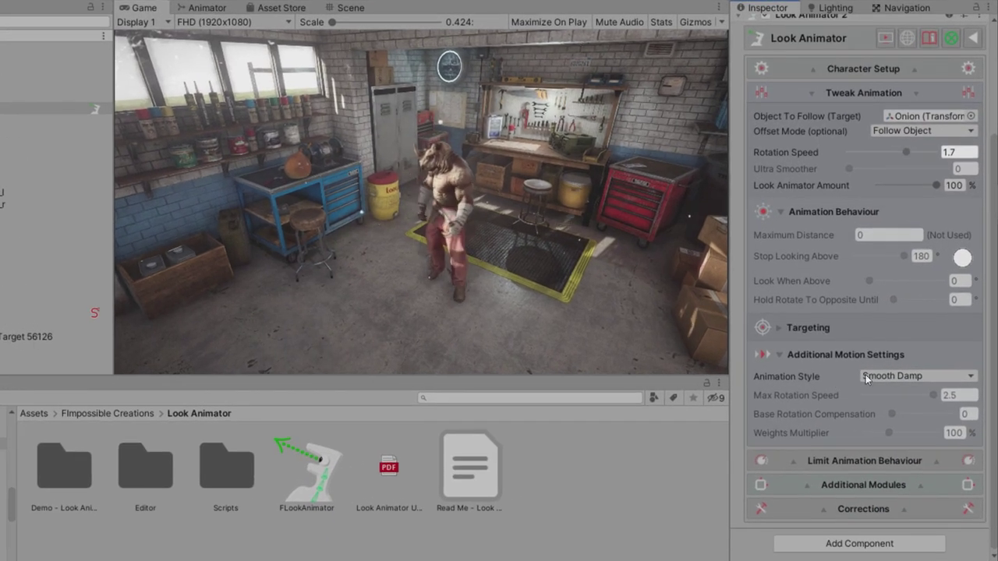
{"action": "left_click_drag", "start_coordinate": [909, 151], "coordinate": [900, 152]}
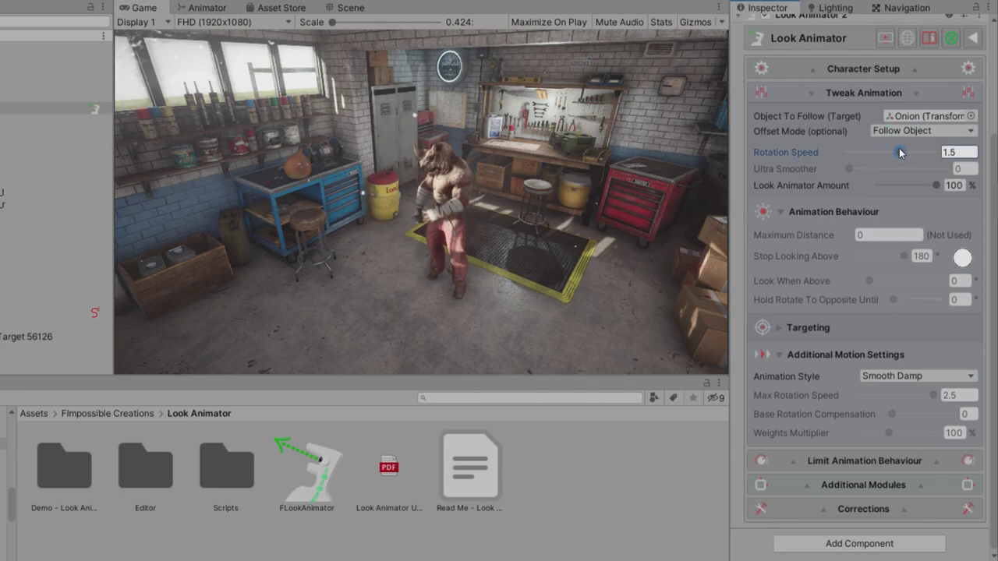
{"action": "left_click", "coordinate": [870, 377]}
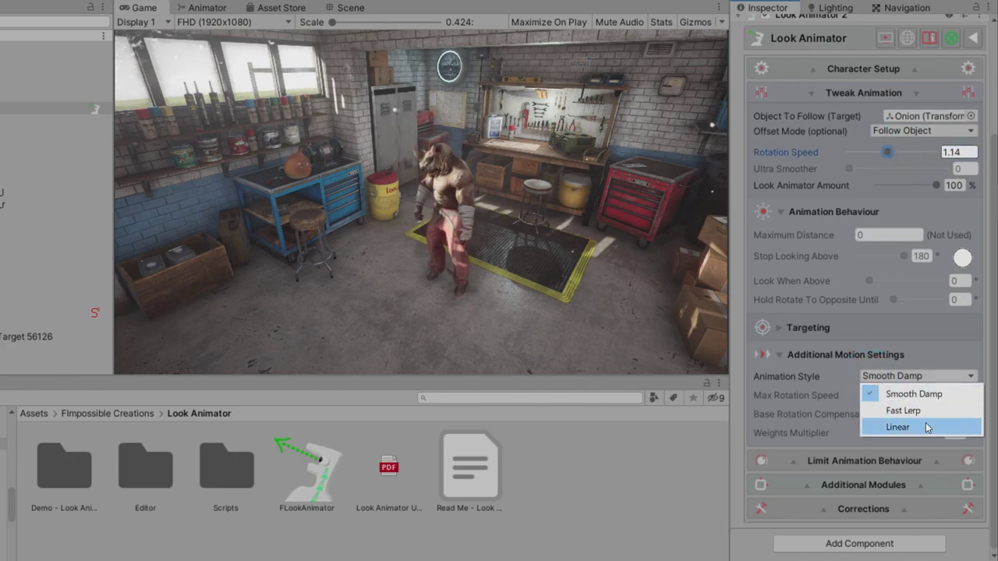
{"action": "left_click", "coordinate": [897, 393]}
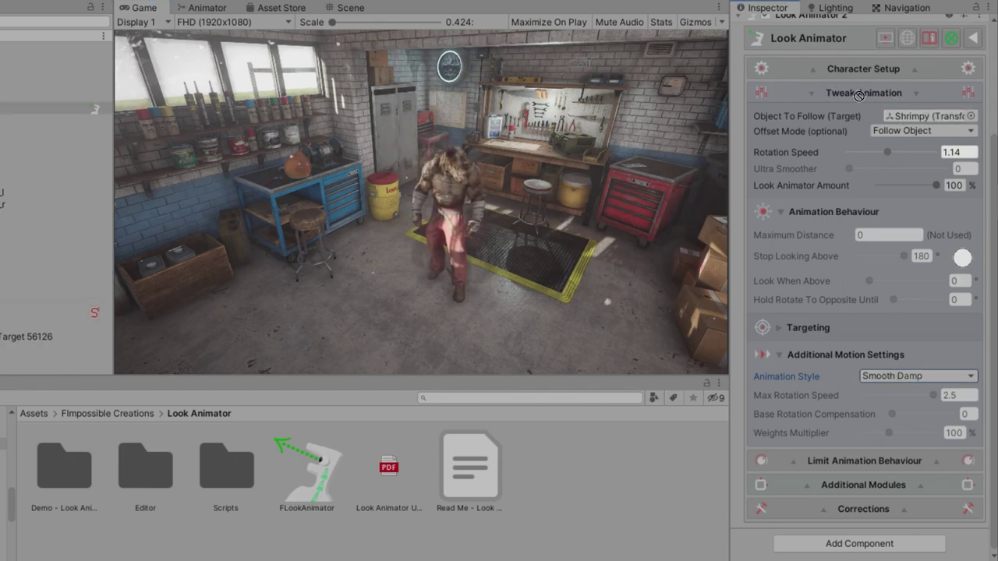
Swap the look target between onion and garlic, then return the style to Smooth Damp.
{"action": "left_click_drag", "start_coordinate": [47, 108], "coordinate": [917, 116]}
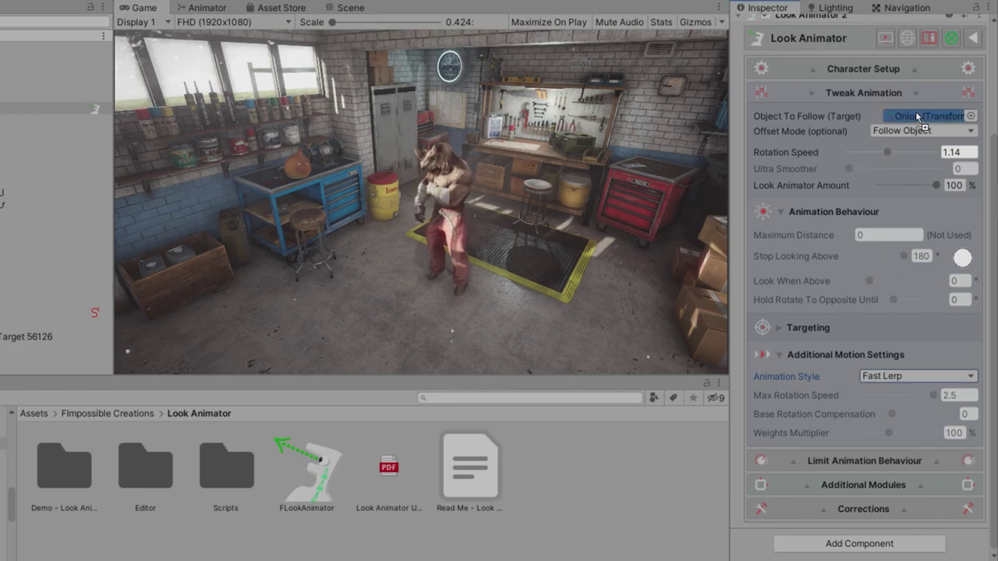
{"action": "left_click_drag", "start_coordinate": [70, 260], "coordinate": [923, 141]}
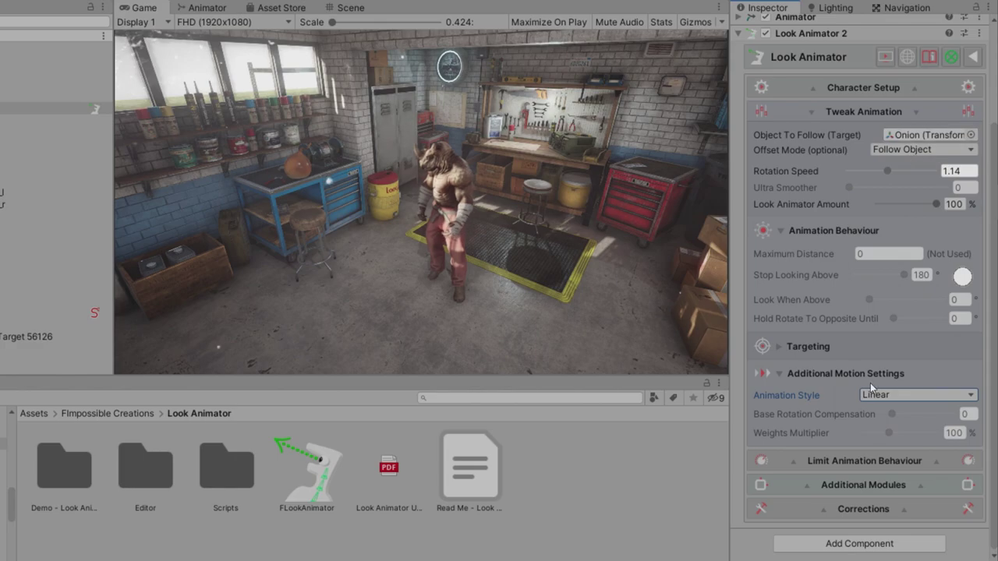
{"action": "left_click", "coordinate": [889, 394]}
{"action": "left_click", "coordinate": [897, 408]}
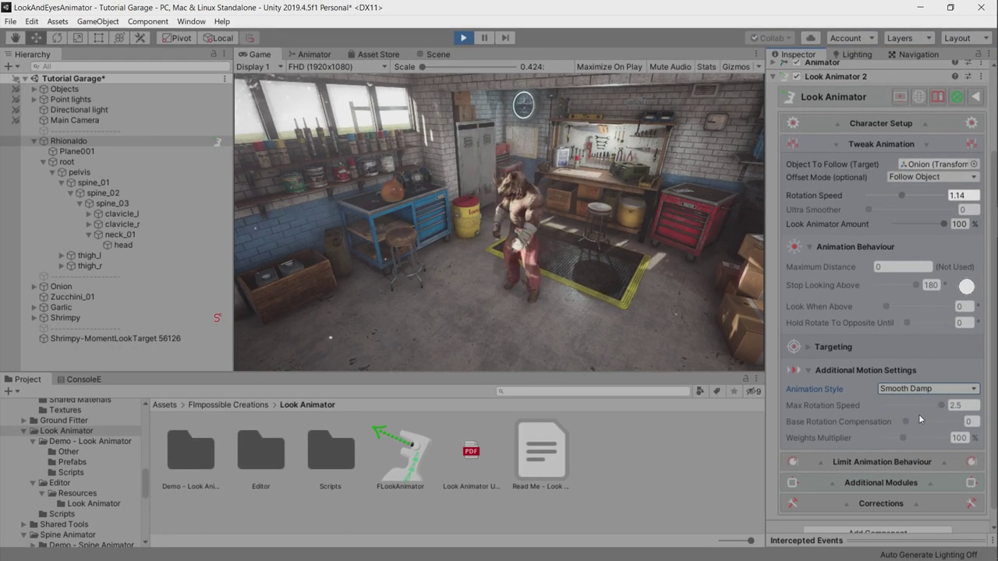
Raise Rotation Speed to 1.61 and view the rhino from the workbench side in the Scene view.
{"action": "key", "text": "ctrl+1"}
{"action": "left_click_drag", "start_coordinate": [916, 198], "coordinate": [916, 199]}
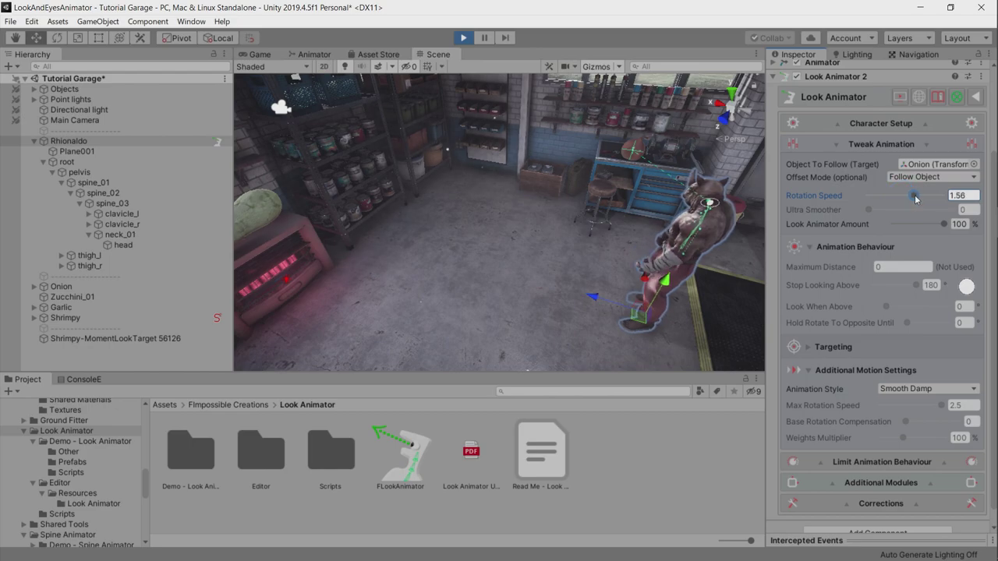
{"action": "left_click_drag", "start_coordinate": [669, 199], "coordinate": [837, 195], "text": "alt"}
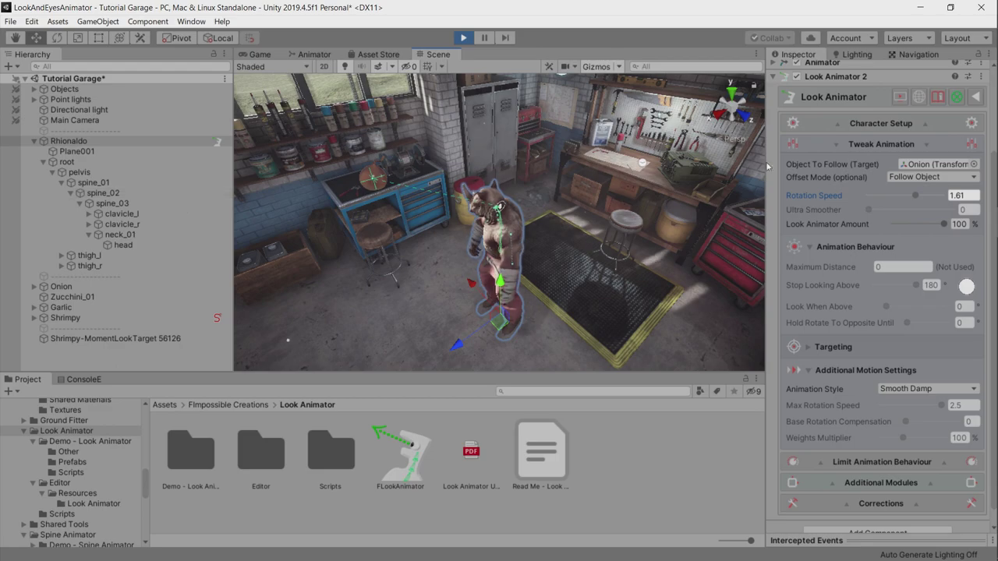
{"action": "scroll", "coordinate": [978, 62], "scroll_direction": "up", "scroll_amount": 3}
{"action": "scroll", "coordinate": [865, 212], "scroll_direction": "down", "scroll_amount": 3}
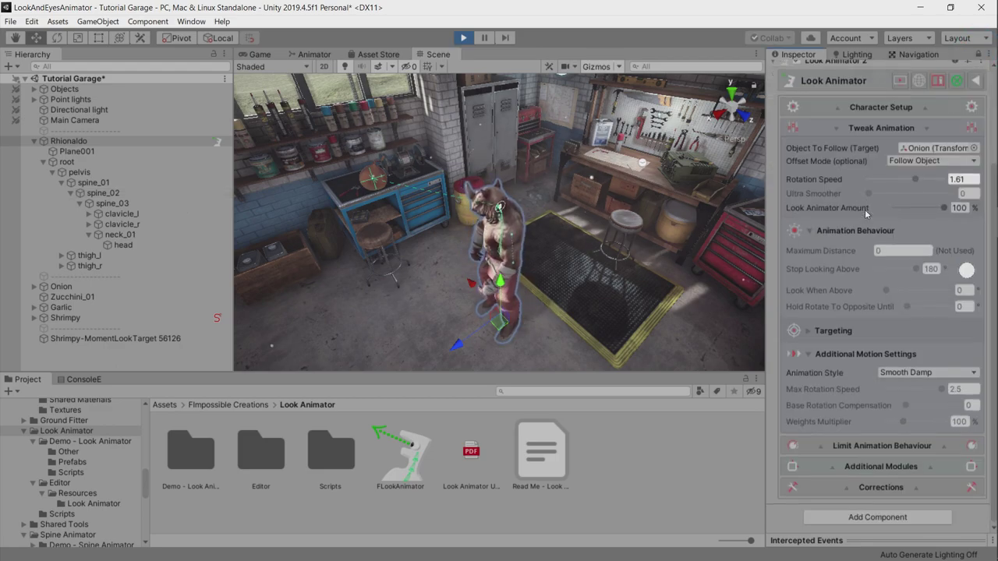
Move the onion around the rhino to test, then set Max Rotation Speed to about 2.5.
{"action": "left_click", "coordinate": [70, 286]}
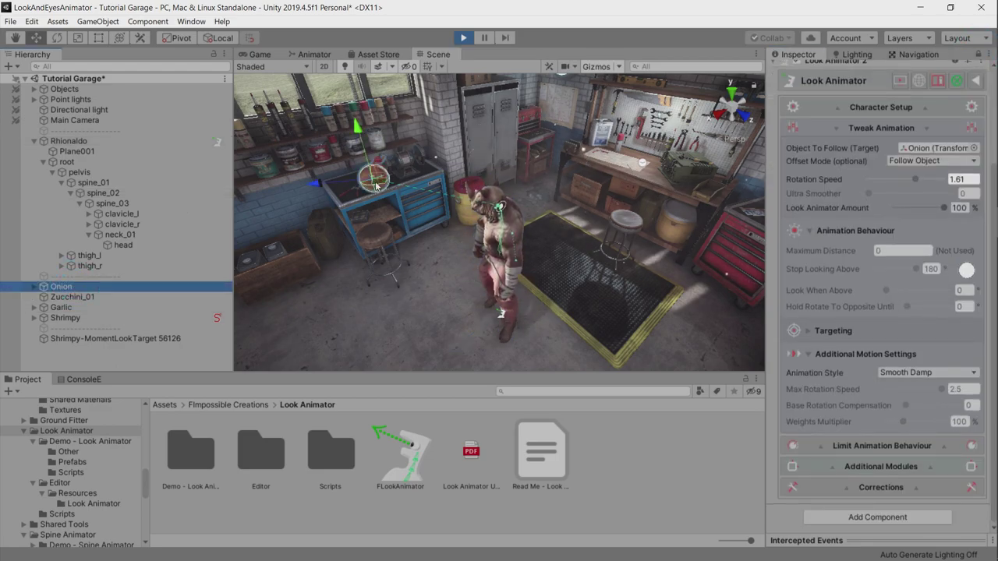
{"action": "left_click_drag", "start_coordinate": [376, 185], "coordinate": [613, 232]}
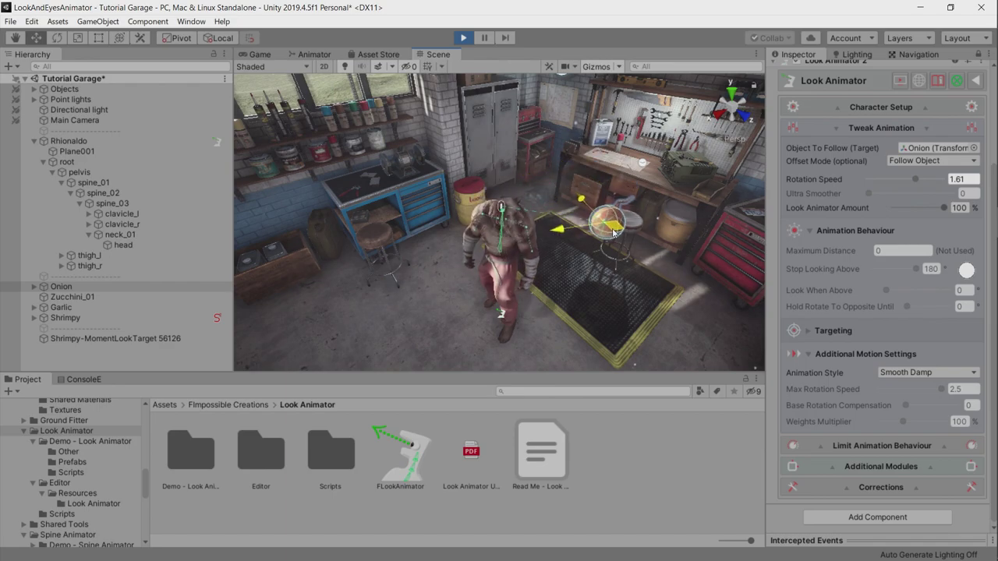
{"action": "left_click_drag", "start_coordinate": [614, 232], "coordinate": [492, 350]}
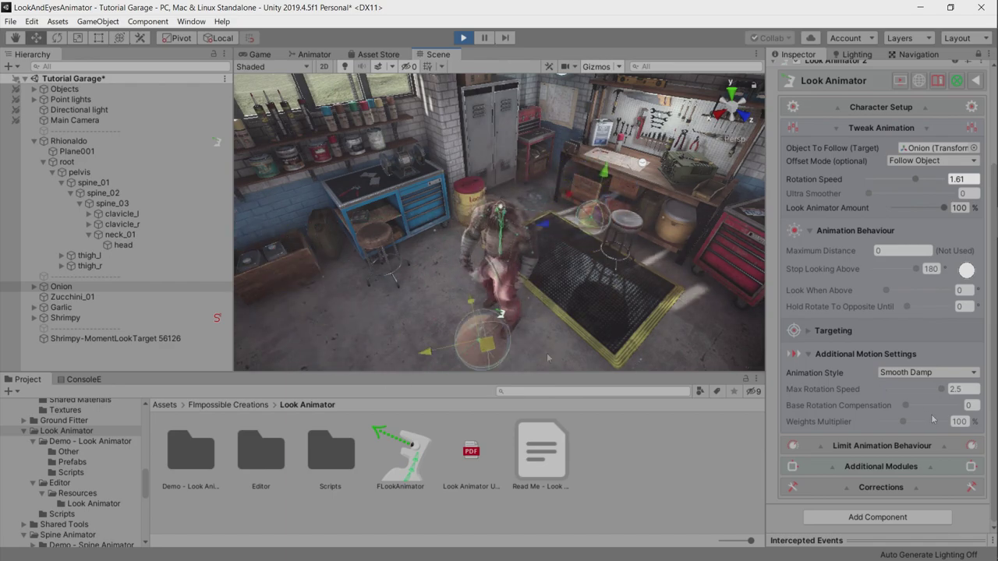
{"action": "key", "text": "ctrl+z"}
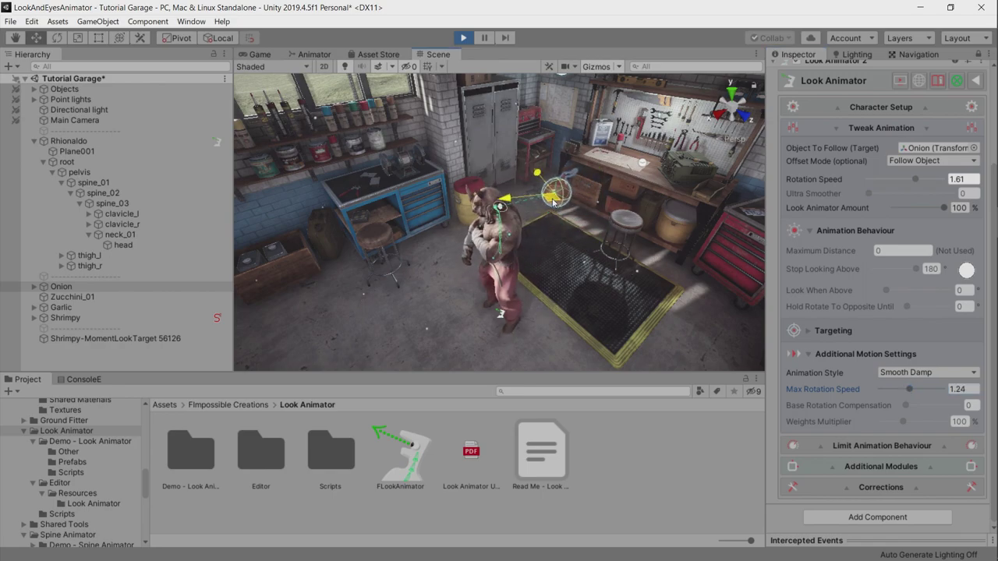
{"action": "mouse_move", "coordinate": [592, 231]}
{"action": "left_mouse_down"}
{"action": "mouse_move", "coordinate": [574, 234]}
{"action": "mouse_move", "coordinate": [437, 382]}
{"action": "left_mouse_up"}
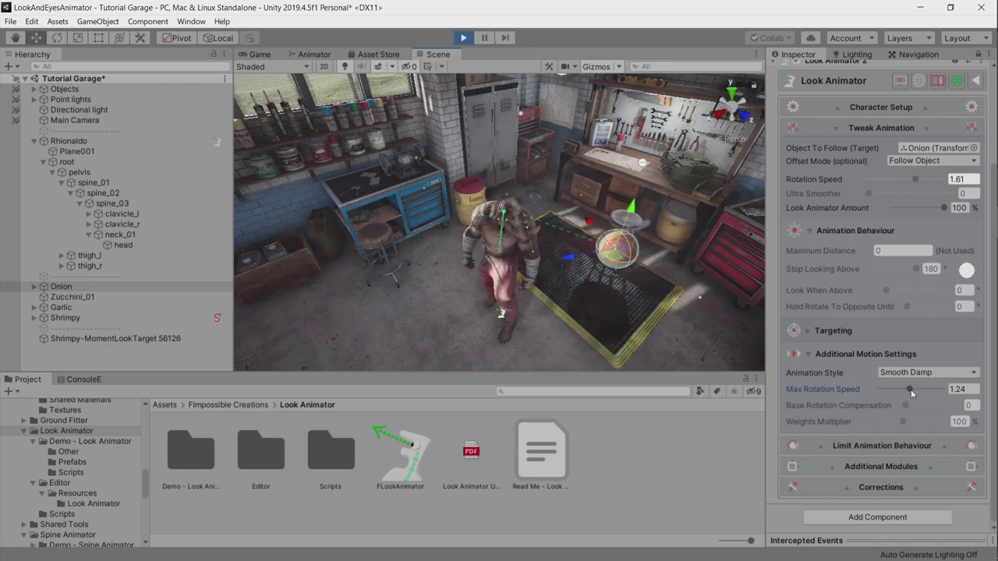
{"action": "left_click_drag", "start_coordinate": [911, 389], "coordinate": [952, 389]}
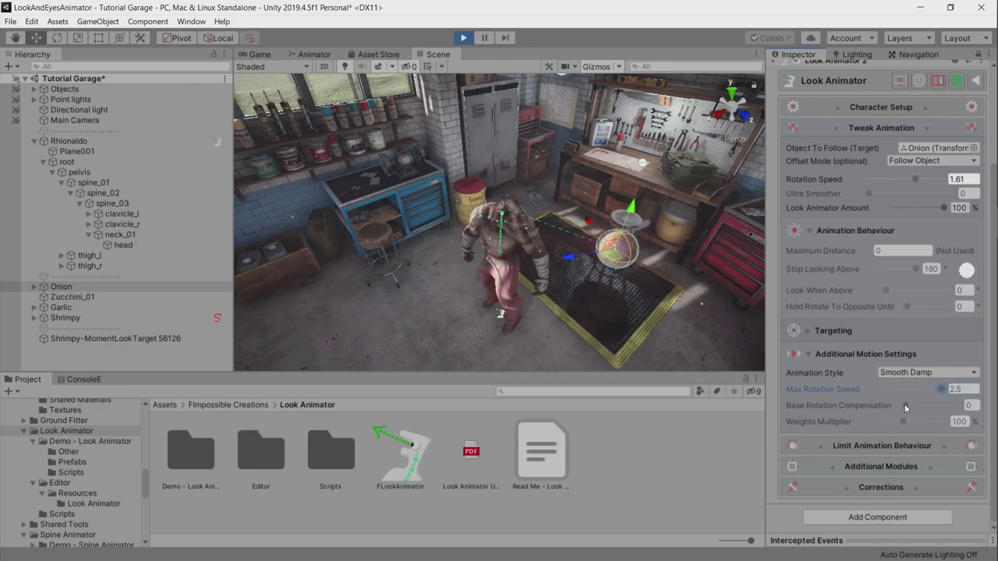
Select Rhionaldo, set Base Rotation Compensation to 0, and collapse Additional Motion Settings.
{"action": "left_click", "coordinate": [51, 140]}
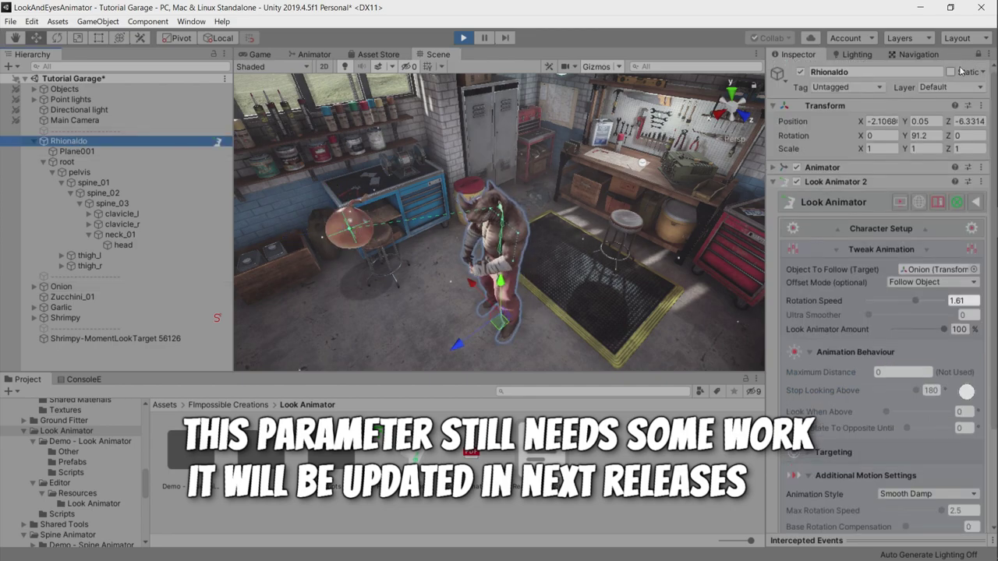
{"action": "left_click", "coordinate": [977, 55]}
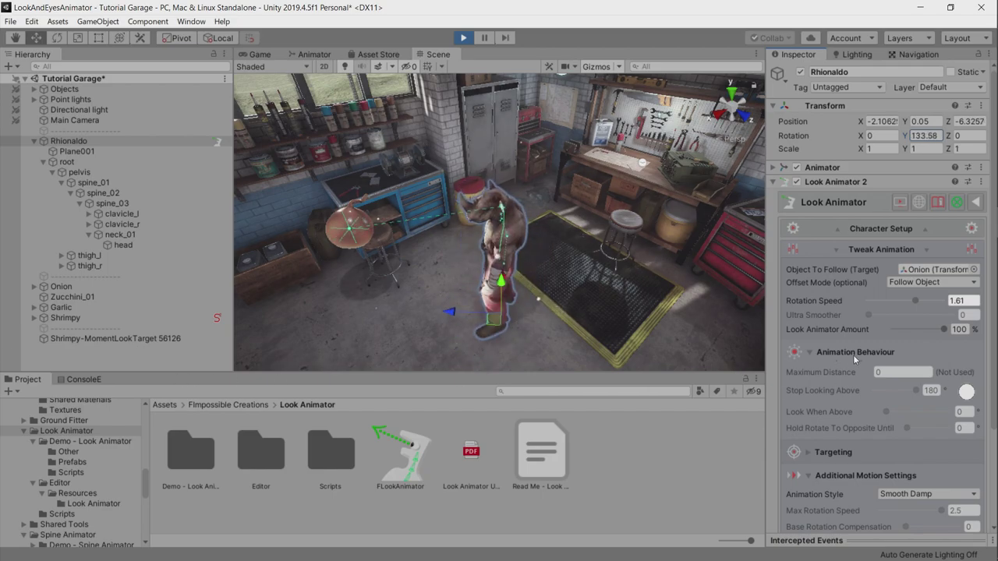
{"action": "scroll", "coordinate": [861, 450], "scroll_direction": "down", "scroll_amount": 5}
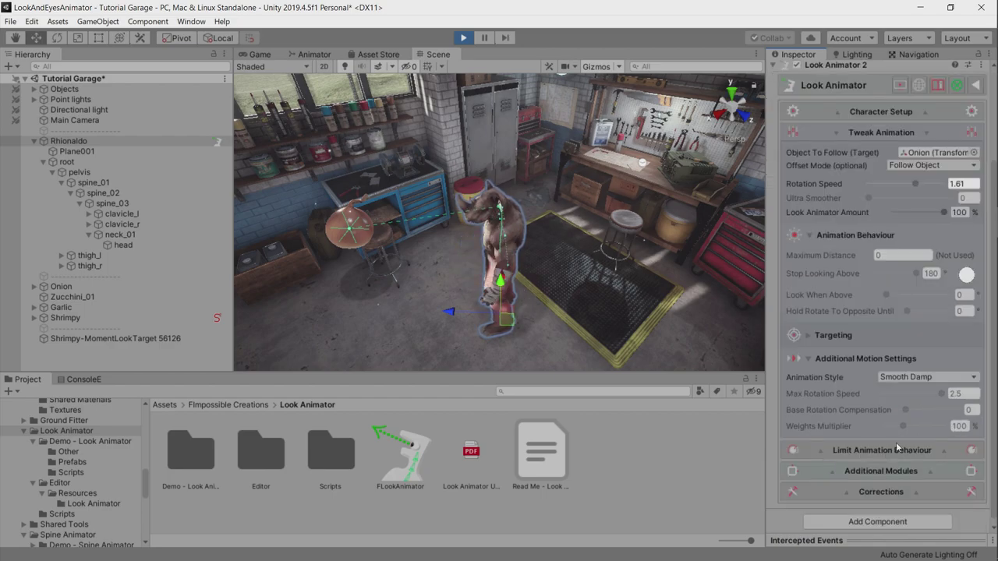
{"action": "left_click_drag", "start_coordinate": [911, 407], "coordinate": [958, 410]}
{"action": "scroll", "coordinate": [833, 197], "scroll_direction": "up", "scroll_amount": 5}
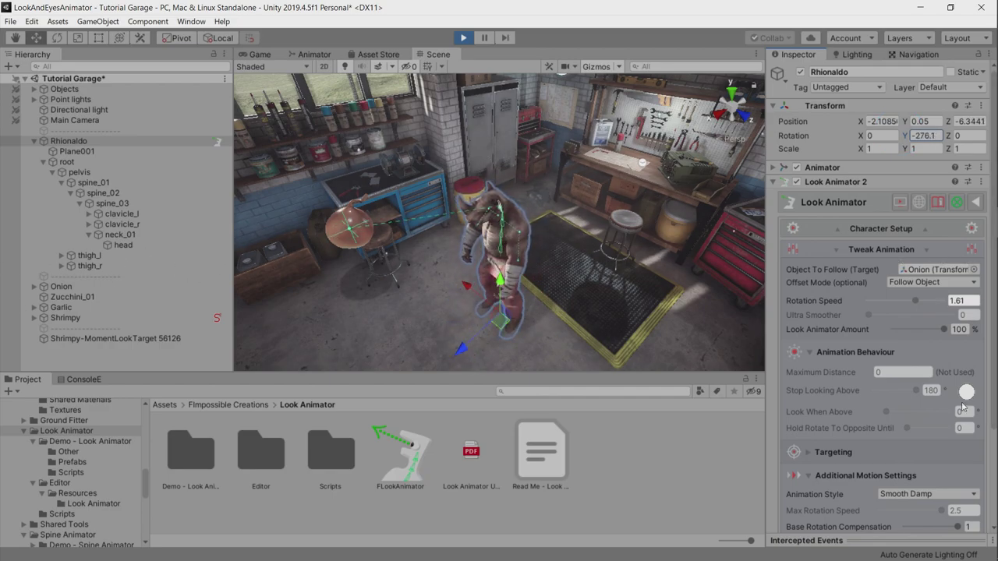
{"action": "scroll", "coordinate": [788, 350], "scroll_direction": "down", "scroll_amount": 5}
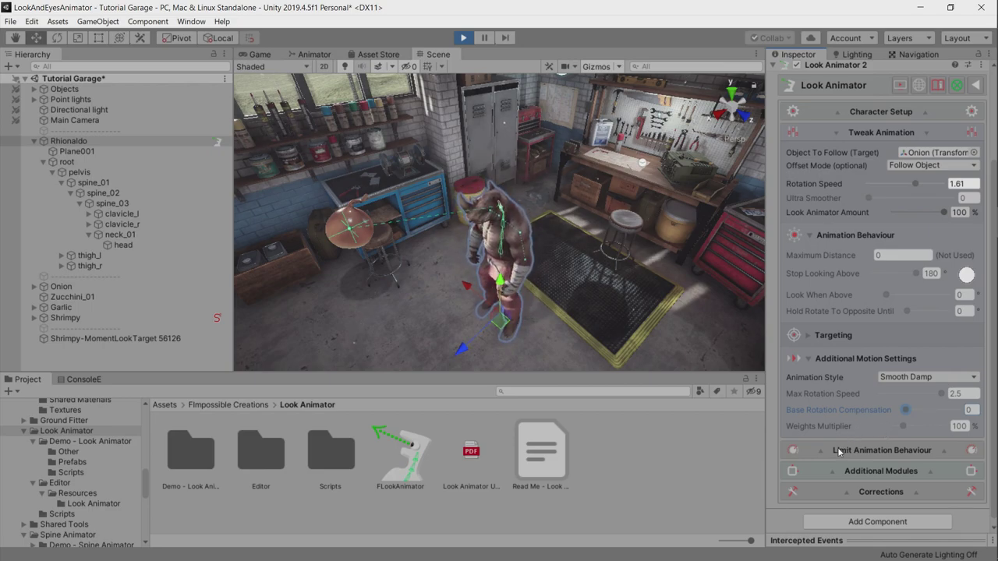
{"action": "left_click", "coordinate": [829, 360]}
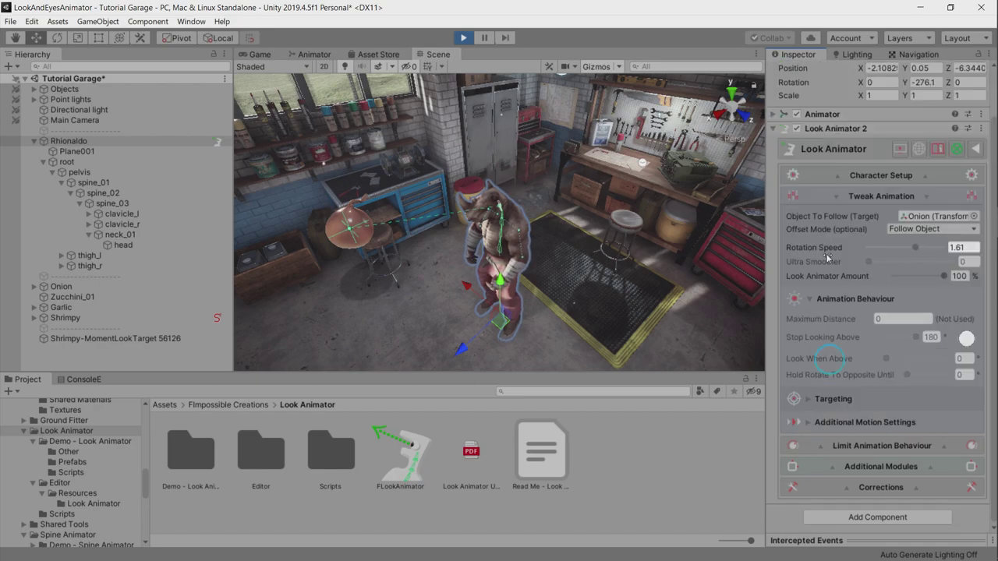
Show the look-limit clamp settings and move the look target to the rhino's right.
{"action": "left_click", "coordinate": [860, 197]}
{"action": "left_click", "coordinate": [862, 273]}
{"action": "mouse_move", "coordinate": [577, 257]}
{"action": "left_mouse_down", "text": "alt"}
{"action": "mouse_move", "coordinate": [527, 263]}
{"action": "mouse_move", "coordinate": [624, 221]}
{"action": "left_mouse_up", "text": "alt"}
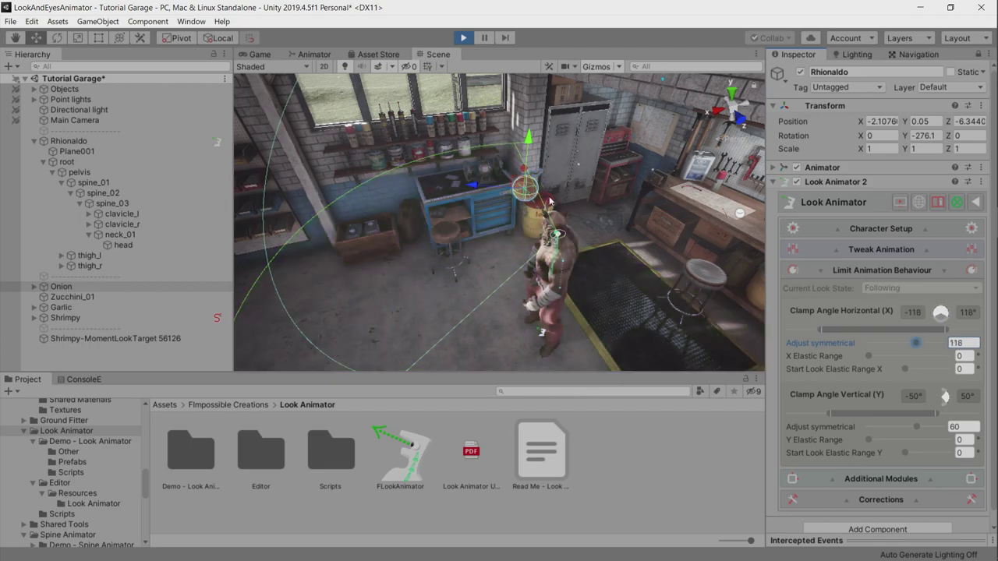
{"action": "left_click_drag", "start_coordinate": [518, 197], "coordinate": [616, 211]}
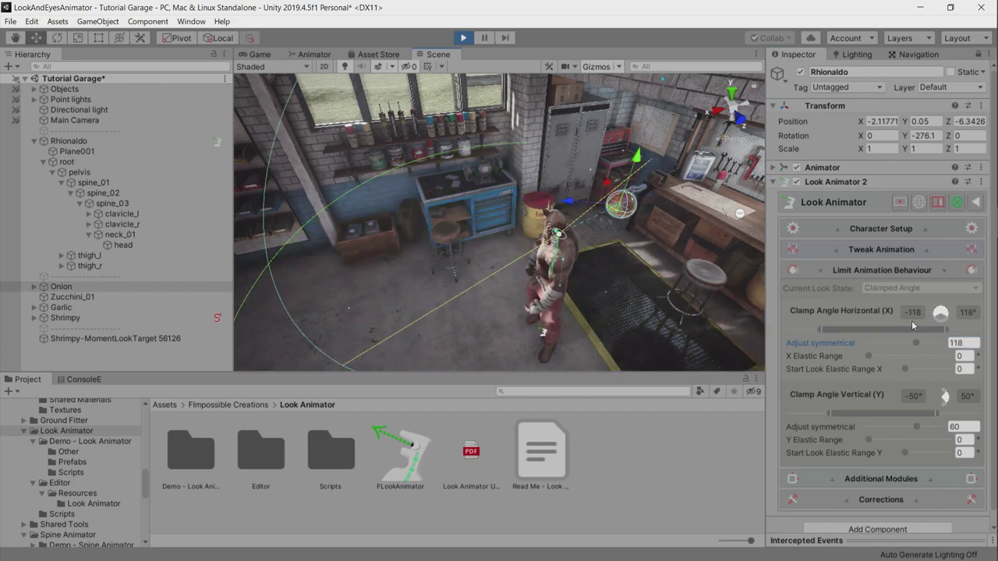
Test horizontal clamp angles of 163°, 115° and 123°, settling on ±72°.
{"action": "left_click_drag", "start_coordinate": [917, 346], "coordinate": [935, 343]}
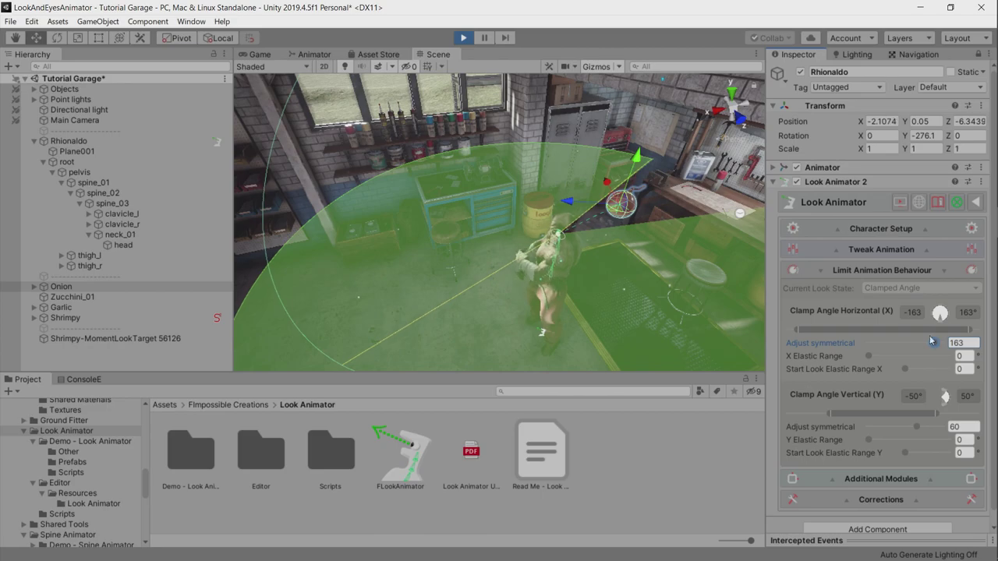
{"action": "left_click_drag", "start_coordinate": [622, 179], "coordinate": [667, 198], "text": "alt"}
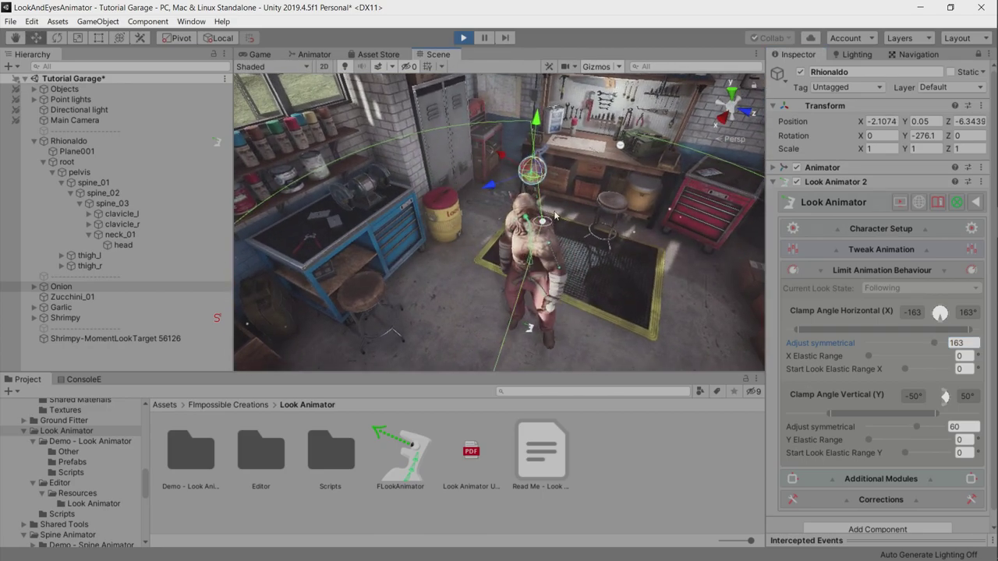
{"action": "left_click_drag", "start_coordinate": [556, 215], "coordinate": [558, 234], "text": "alt"}
{"action": "left_click_drag", "start_coordinate": [939, 345], "coordinate": [915, 331]}
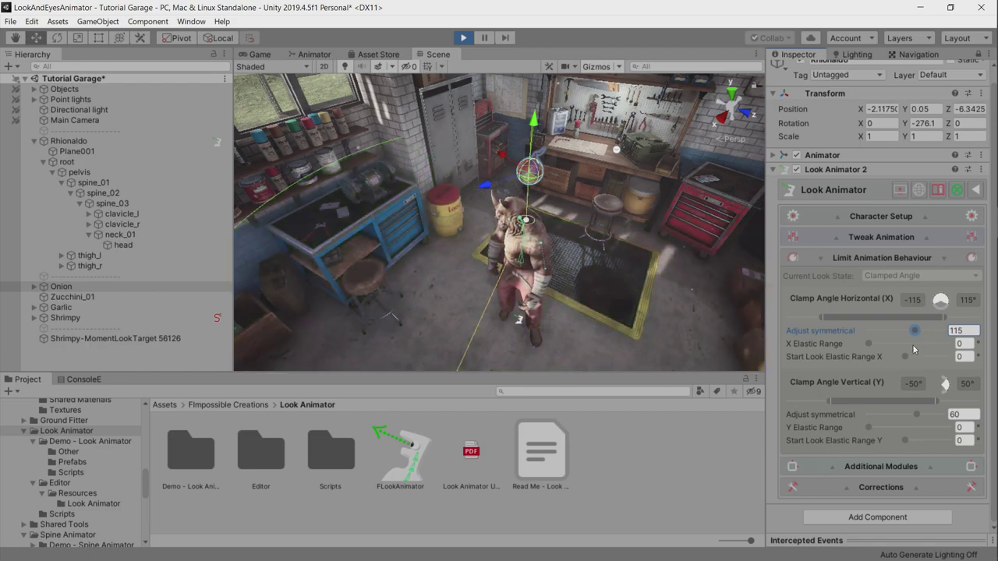
{"action": "left_click_drag", "start_coordinate": [916, 331], "coordinate": [918, 330]}
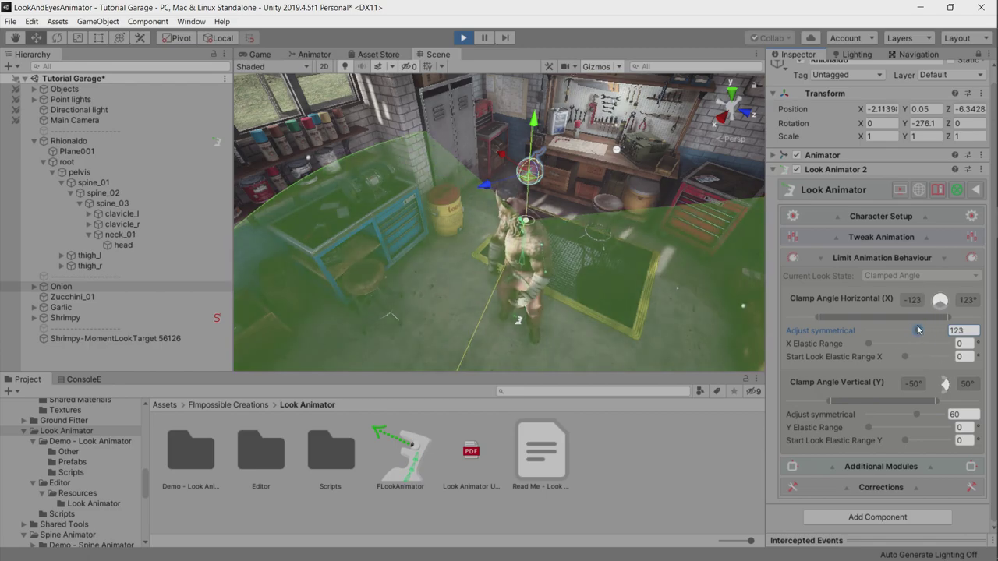
{"action": "mouse_move", "coordinate": [918, 330]}
{"action": "left_mouse_down"}
{"action": "mouse_move", "coordinate": [897, 331]}
{"action": "mouse_move", "coordinate": [928, 344]}
{"action": "mouse_move", "coordinate": [834, 344]}
{"action": "left_mouse_up"}
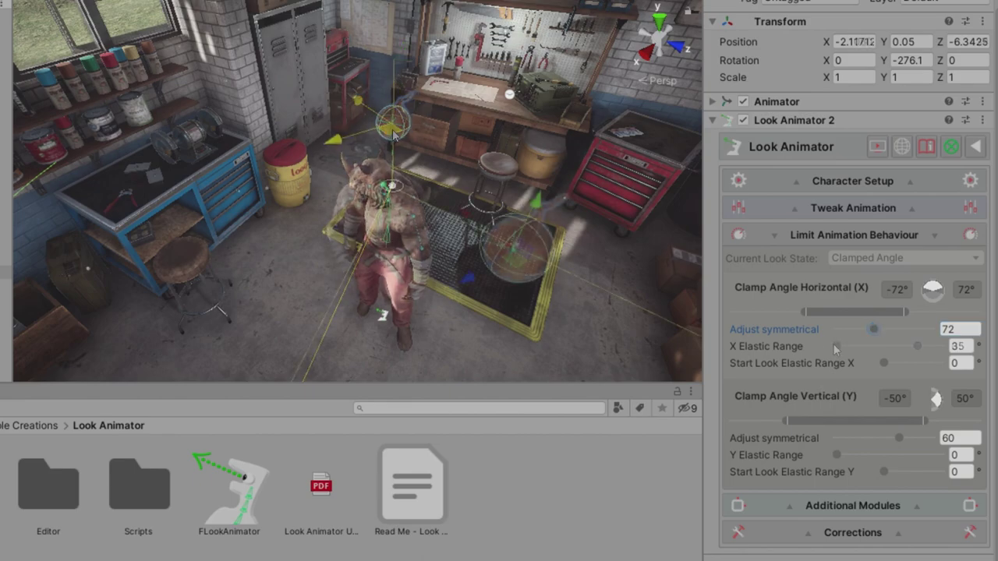
Try X Elastic Range values of 0 and 38 while moving the look target around.
{"action": "mouse_move", "coordinate": [468, 279]}
{"action": "left_mouse_down"}
{"action": "mouse_move", "coordinate": [573, 177]}
{"action": "mouse_move", "coordinate": [569, 191]}
{"action": "mouse_move", "coordinate": [268, 335]}
{"action": "mouse_move", "coordinate": [541, 249]}
{"action": "mouse_move", "coordinate": [586, 204]}
{"action": "mouse_move", "coordinate": [275, 359]}
{"action": "mouse_move", "coordinate": [515, 280]}
{"action": "mouse_move", "coordinate": [573, 202]}
{"action": "mouse_move", "coordinate": [550, 234]}
{"action": "left_mouse_up"}
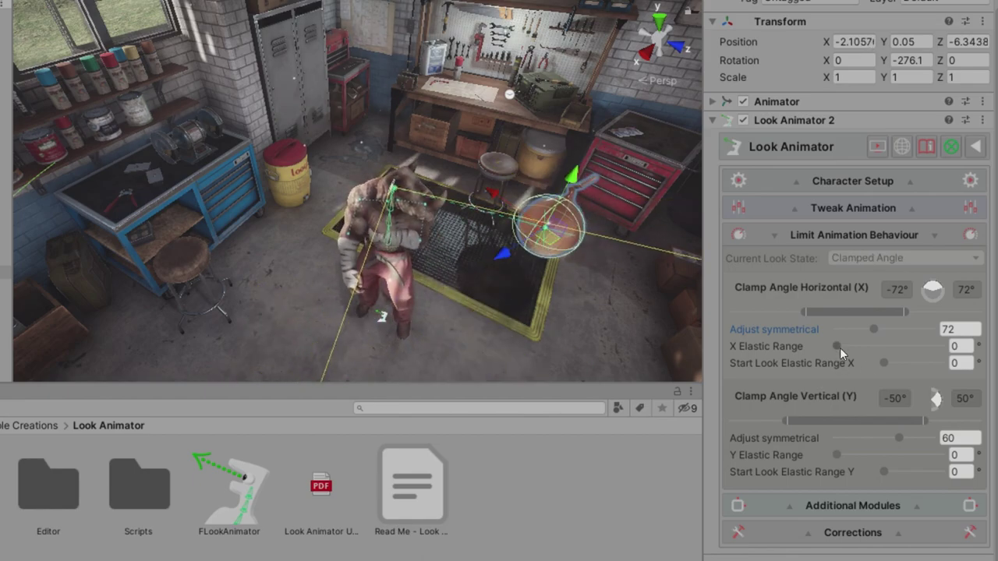
{"action": "left_click_drag", "start_coordinate": [837, 345], "coordinate": [925, 345]}
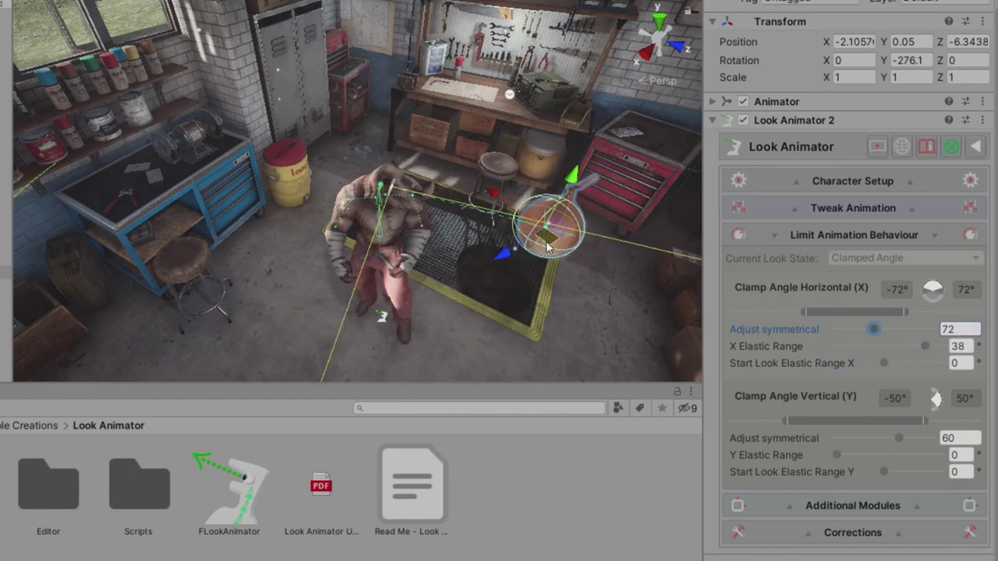
{"action": "mouse_move", "coordinate": [547, 247]}
{"action": "left_mouse_down"}
{"action": "mouse_move", "coordinate": [453, 290]}
{"action": "mouse_move", "coordinate": [512, 252]}
{"action": "mouse_move", "coordinate": [527, 179]}
{"action": "mouse_move", "coordinate": [489, 106]}
{"action": "mouse_move", "coordinate": [467, 94]}
{"action": "mouse_move", "coordinate": [519, 129]}
{"action": "mouse_move", "coordinate": [408, 289]}
{"action": "mouse_move", "coordinate": [526, 185]}
{"action": "mouse_move", "coordinate": [437, 156]}
{"action": "mouse_move", "coordinate": [448, 105]}
{"action": "mouse_move", "coordinate": [513, 150]}
{"action": "mouse_move", "coordinate": [460, 270]}
{"action": "mouse_move", "coordinate": [523, 144]}
{"action": "mouse_move", "coordinate": [437, 86]}
{"action": "mouse_move", "coordinate": [398, 336]}
{"action": "mouse_move", "coordinate": [537, 161]}
{"action": "mouse_move", "coordinate": [528, 100]}
{"action": "left_mouse_up"}
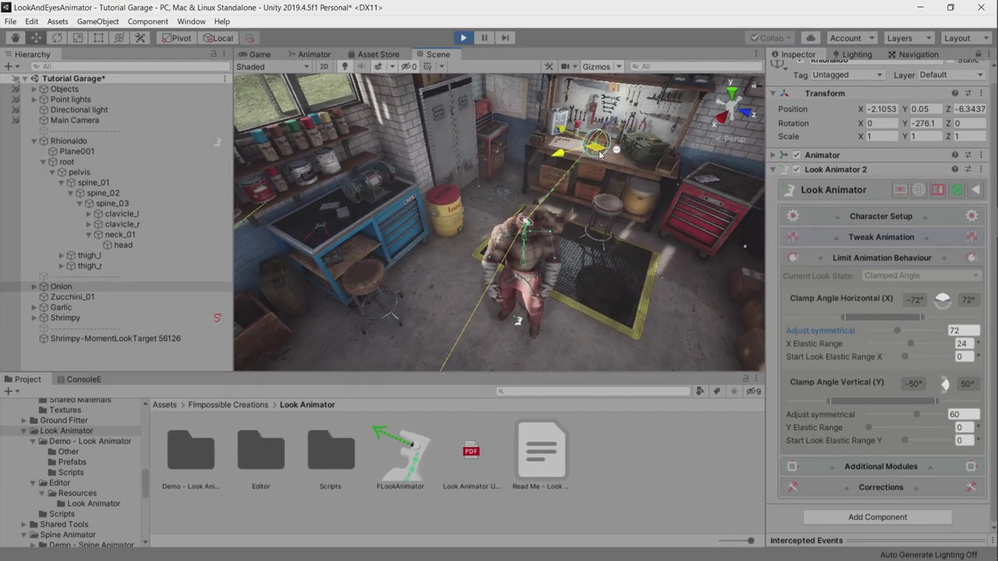
Zero X Elastic Range and test Start Look Elastic Range X at 66, then 82.
{"action": "left_click_drag", "start_coordinate": [612, 162], "coordinate": [616, 249]}
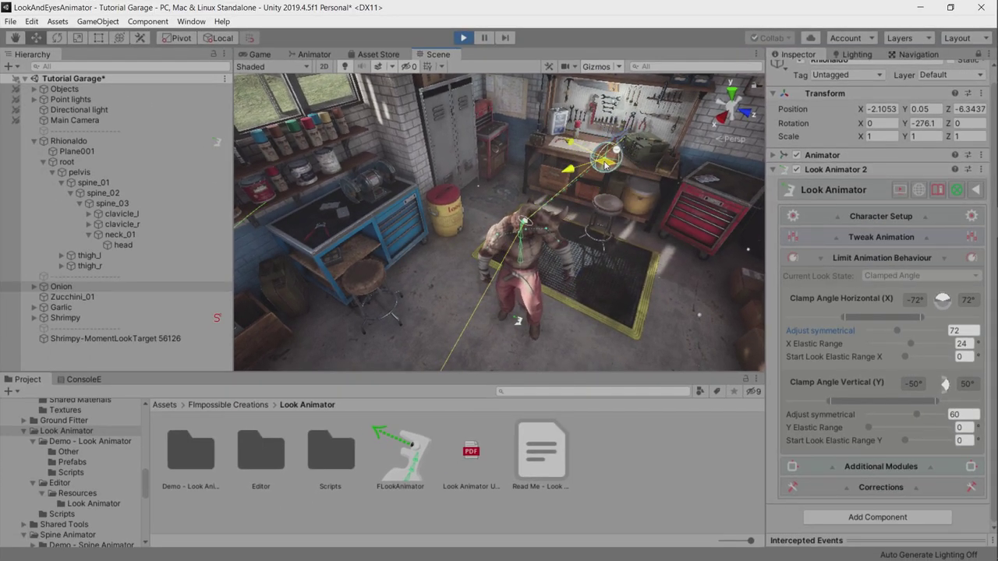
{"action": "left_click_drag", "start_coordinate": [910, 343], "coordinate": [868, 343]}
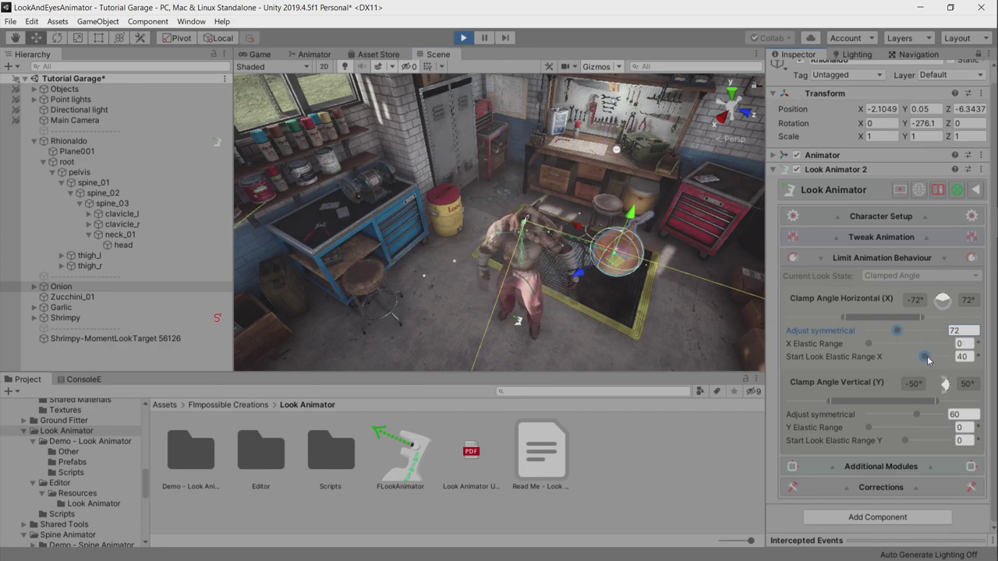
{"action": "left_click_drag", "start_coordinate": [904, 357], "coordinate": [938, 359]}
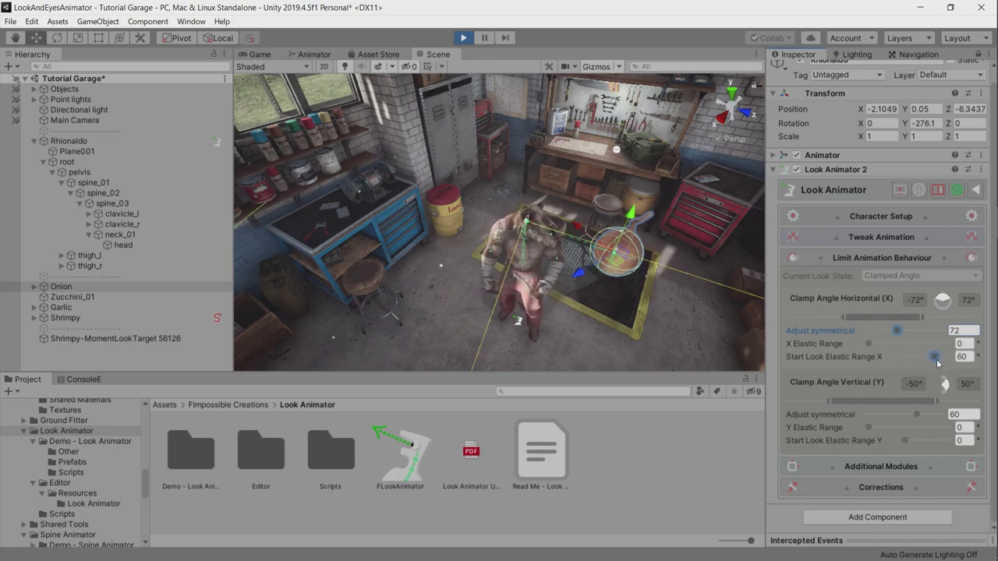
{"action": "mouse_move", "coordinate": [617, 274]}
{"action": "left_mouse_down"}
{"action": "mouse_move", "coordinate": [602, 265]}
{"action": "mouse_move", "coordinate": [425, 363]}
{"action": "mouse_move", "coordinate": [468, 322]}
{"action": "mouse_move", "coordinate": [528, 317]}
{"action": "mouse_move", "coordinate": [551, 303]}
{"action": "mouse_move", "coordinate": [566, 316]}
{"action": "mouse_move", "coordinate": [607, 287]}
{"action": "left_mouse_up"}
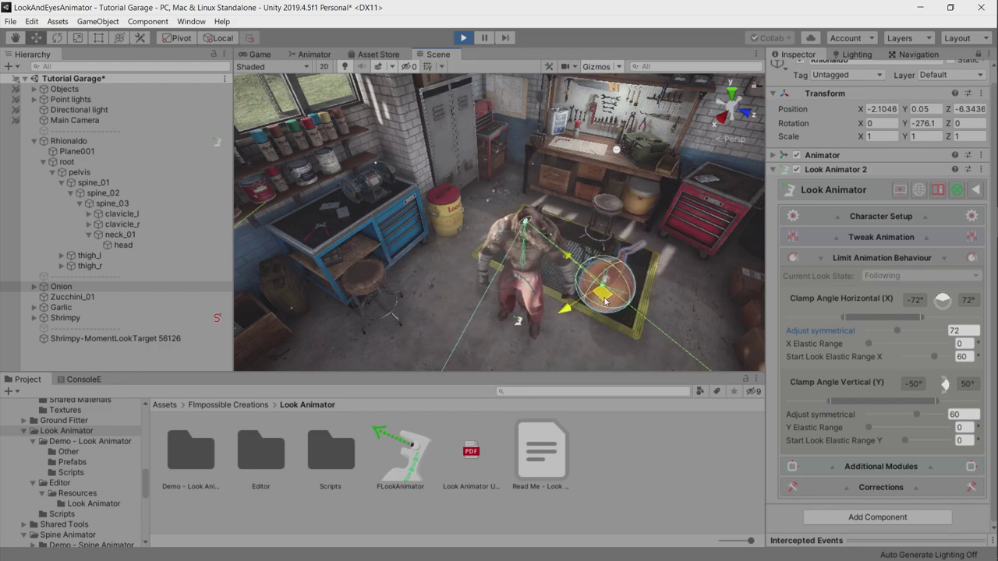
{"action": "left_click_drag", "start_coordinate": [939, 358], "coordinate": [946, 358]}
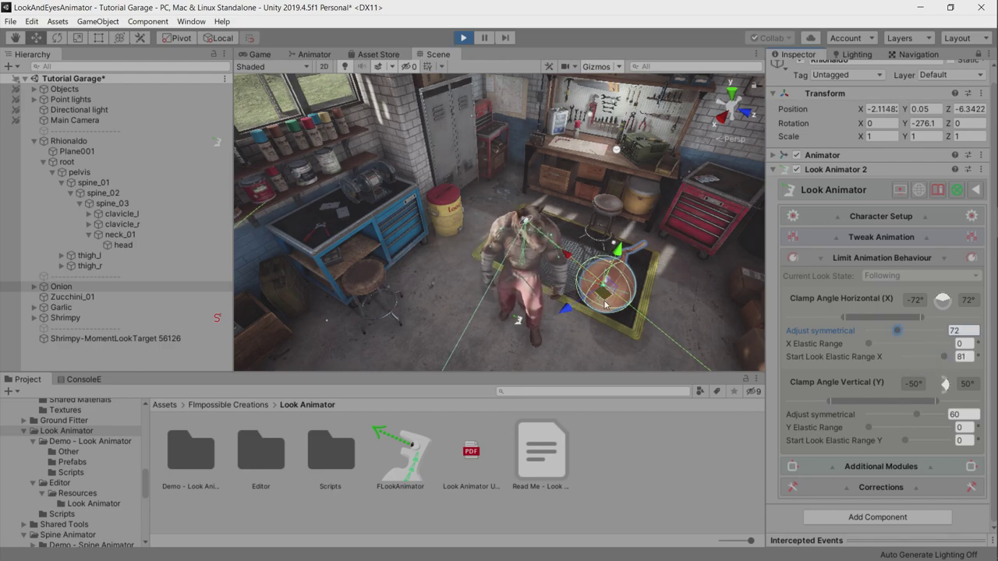
{"action": "mouse_move", "coordinate": [605, 304]}
{"action": "left_mouse_down"}
{"action": "mouse_move", "coordinate": [621, 292]}
{"action": "mouse_move", "coordinate": [584, 281]}
{"action": "mouse_move", "coordinate": [489, 316]}
{"action": "mouse_move", "coordinate": [423, 279]}
{"action": "mouse_move", "coordinate": [409, 284]}
{"action": "left_mouse_up"}
Move the look target to the rhino's right and reset Start Look Elastic Range X to 0.
{"action": "scroll", "coordinate": [468, 250], "scroll_direction": "up", "scroll_amount": 5}
{"action": "scroll", "coordinate": [477, 236], "scroll_direction": "down", "scroll_amount": 3}
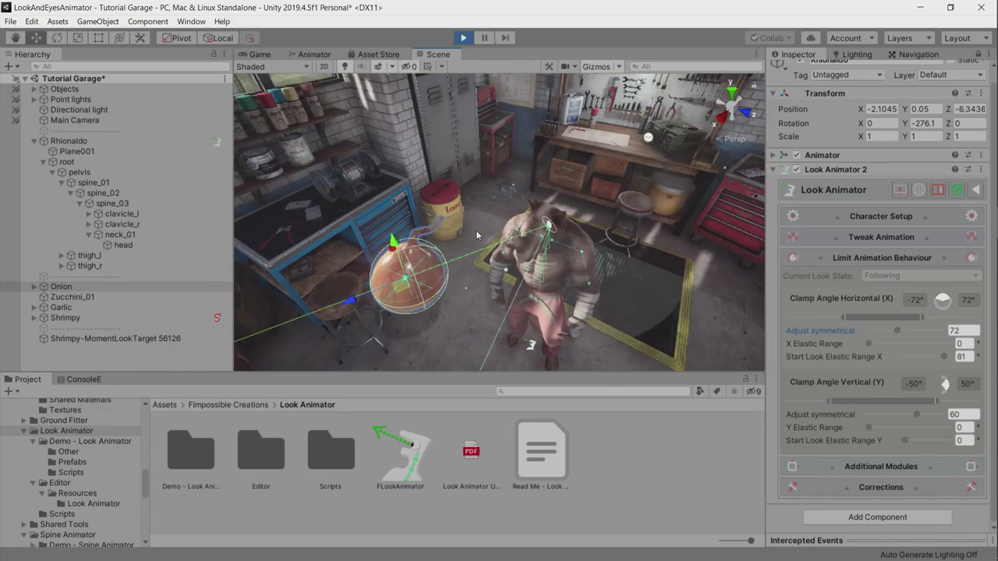
{"action": "mouse_move", "coordinate": [478, 236]}
{"action": "left_mouse_down", "text": "alt"}
{"action": "mouse_move", "coordinate": [474, 254]}
{"action": "mouse_move", "coordinate": [496, 250]}
{"action": "left_mouse_up", "text": "alt"}
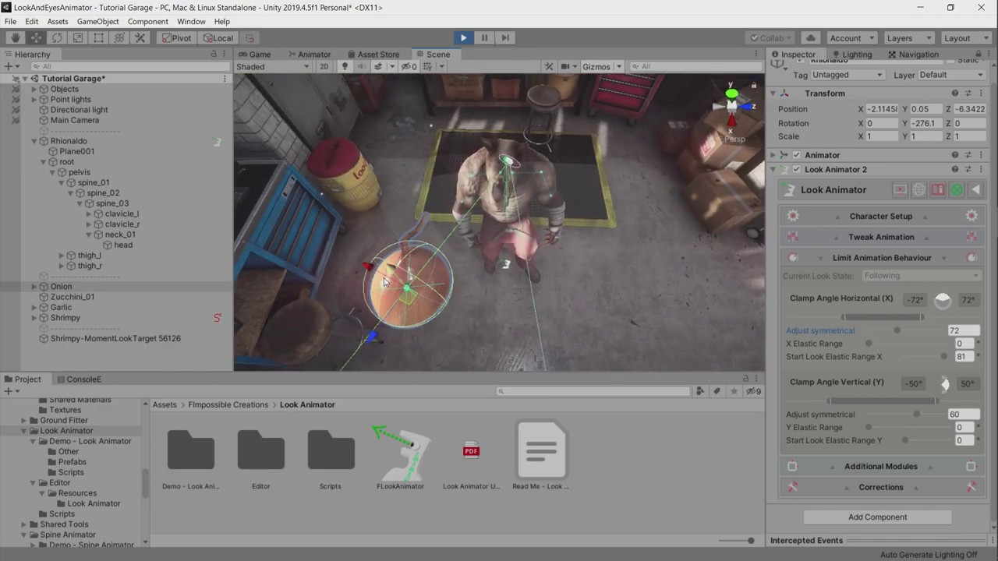
{"action": "left_click_drag", "start_coordinate": [479, 292], "coordinate": [575, 292]}
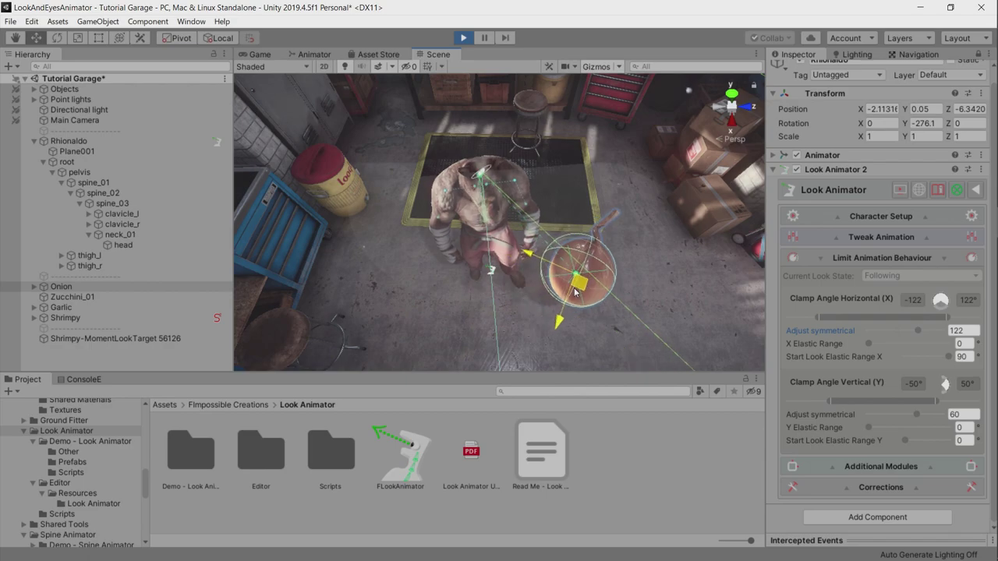
{"action": "left_click_drag", "start_coordinate": [944, 358], "coordinate": [828, 378]}
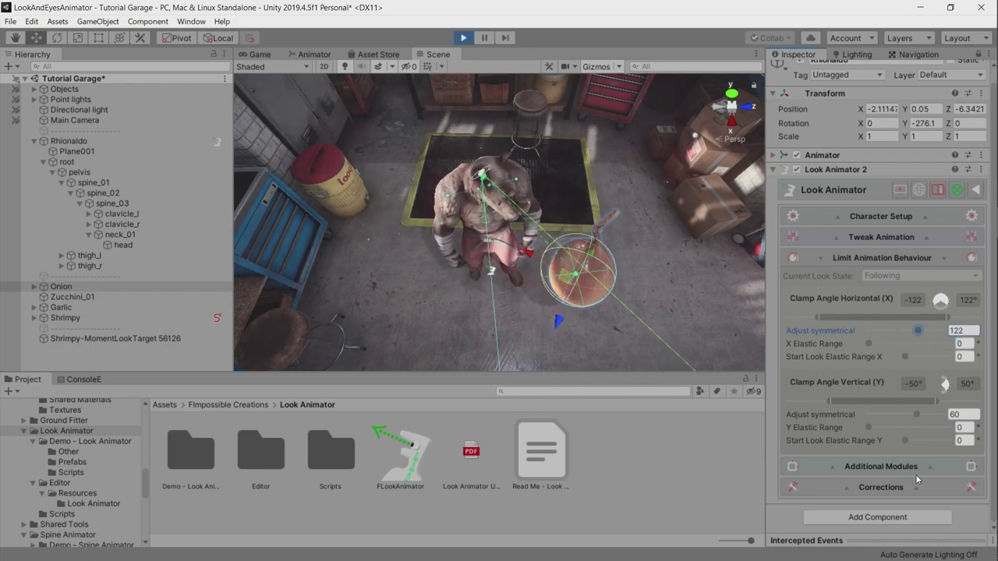
Show Additional Modules and make Garlic the rhino's follow target, entering 0 in a field.
{"action": "left_click", "coordinate": [865, 259]}
{"action": "left_click", "coordinate": [875, 292]}
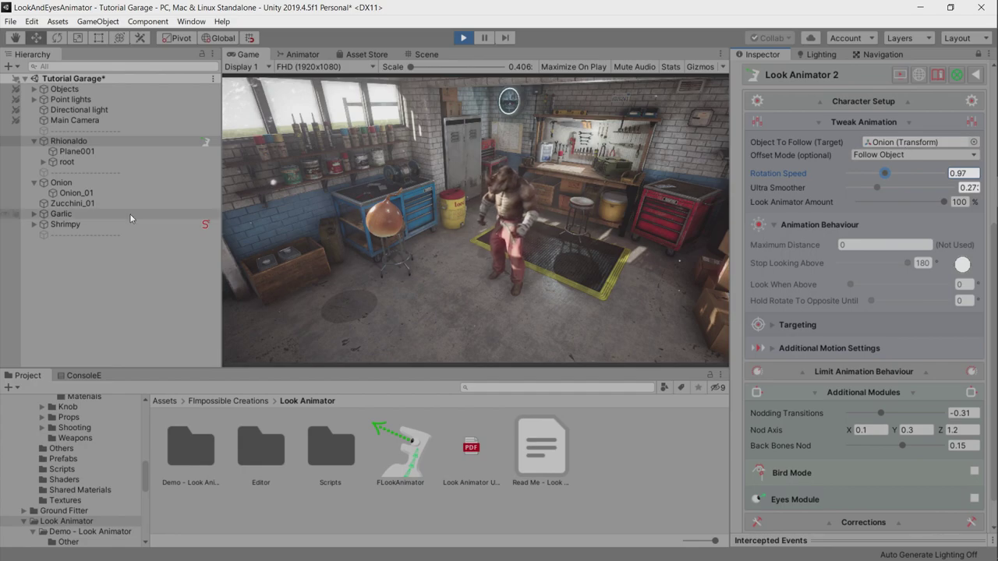
{"action": "left_click_drag", "start_coordinate": [61, 215], "coordinate": [911, 135]}
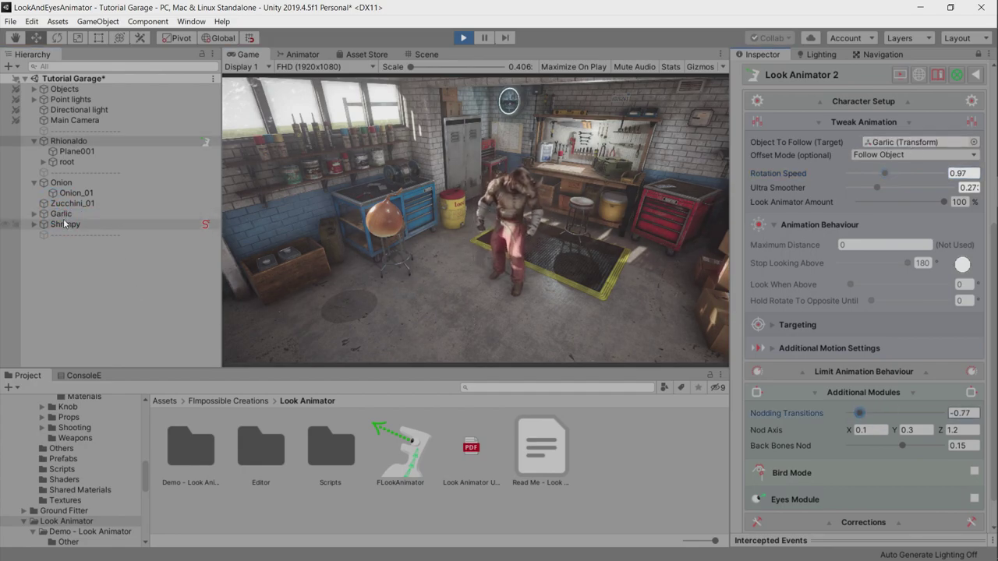
{"action": "mouse_move", "coordinate": [65, 224]}
{"action": "left_mouse_down"}
{"action": "mouse_move", "coordinate": [871, 135]}
{"action": "mouse_move", "coordinate": [893, 144]}
{"action": "left_mouse_up"}
{"action": "type", "text": "0"}
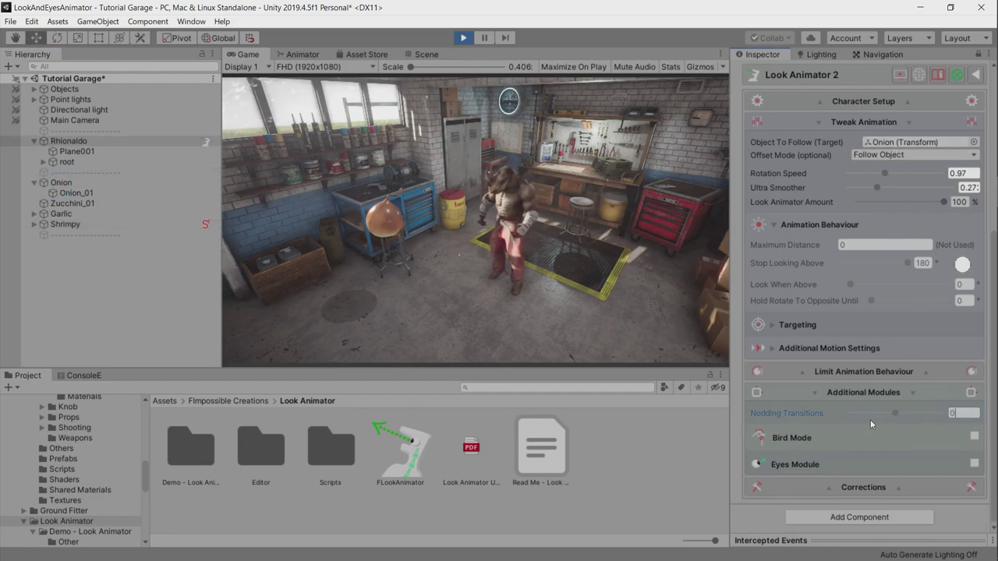
Swap the follow target between Onion and Garlic with Nodding Transitions at about -0.72.
{"action": "left_click_drag", "start_coordinate": [53, 185], "coordinate": [838, 158]}
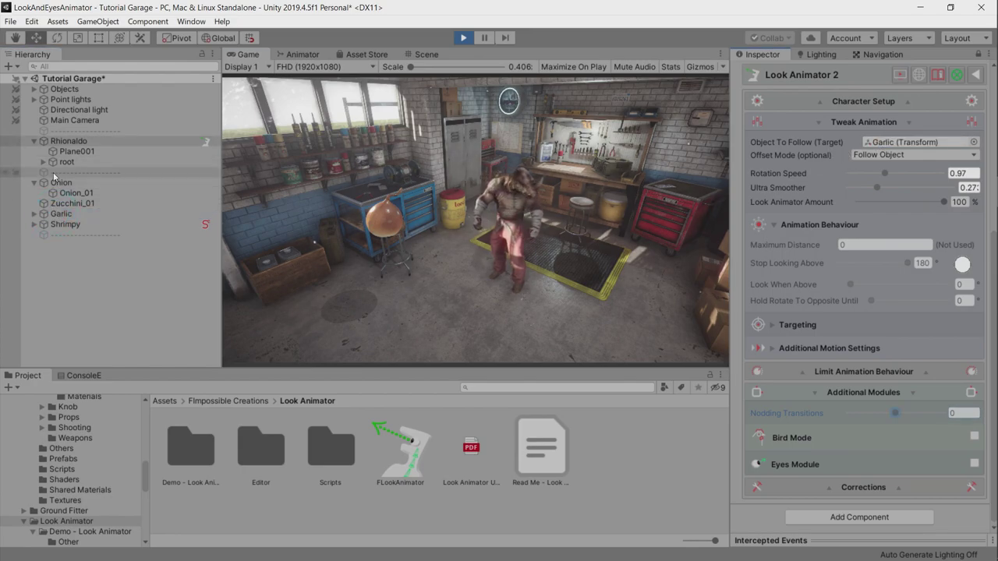
{"action": "left_click_drag", "start_coordinate": [51, 181], "coordinate": [862, 173]}
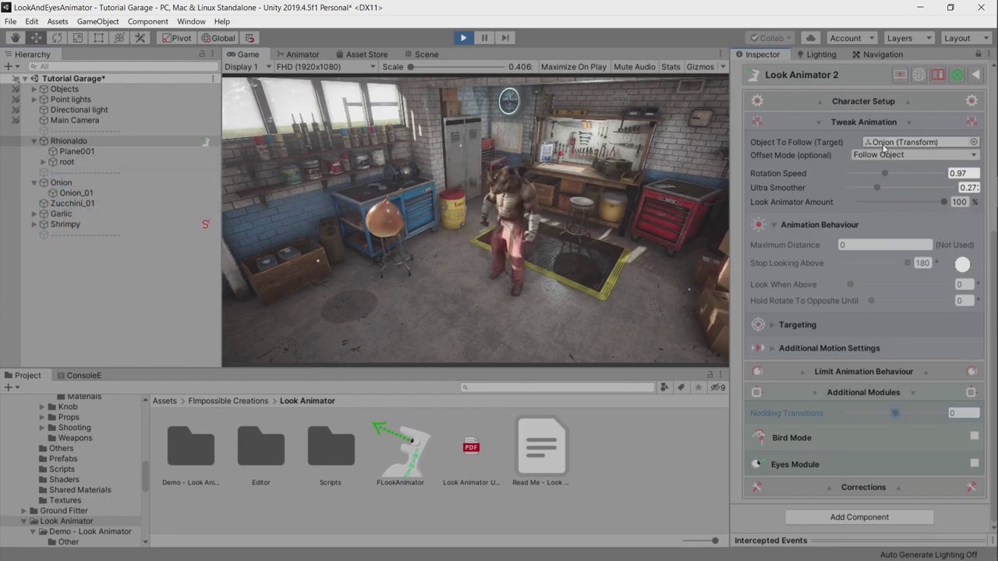
{"action": "left_click_drag", "start_coordinate": [895, 414], "coordinate": [862, 415]}
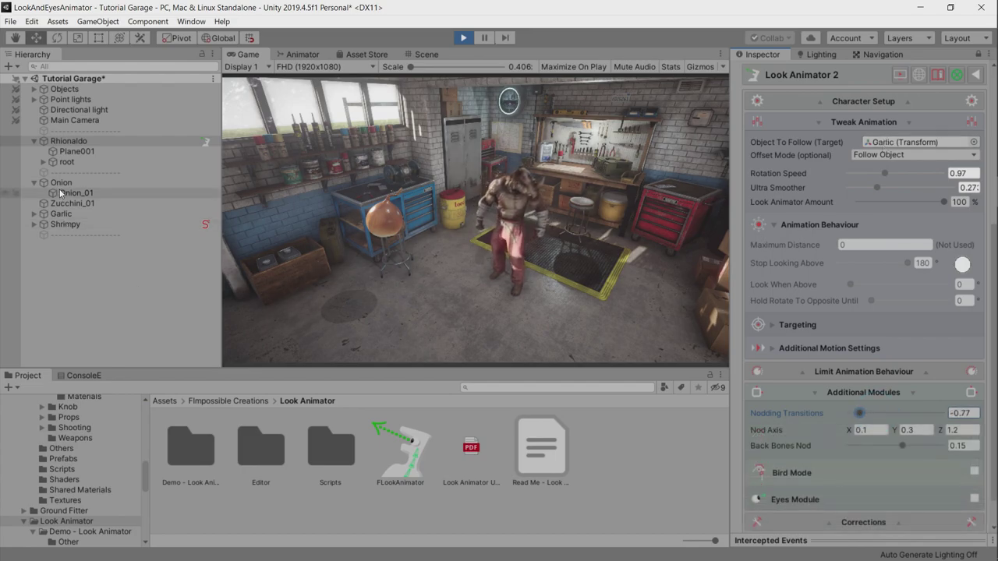
{"action": "left_click_drag", "start_coordinate": [53, 185], "coordinate": [805, 139]}
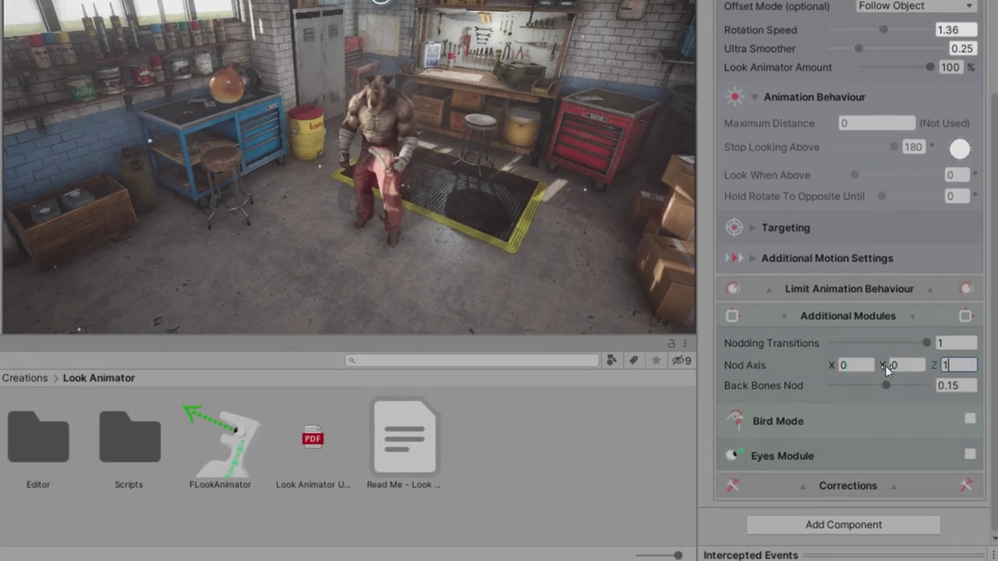
Set a nod axis value to 0 and X to -0.33, then follow Onion again.
{"action": "type", "text": "0"}
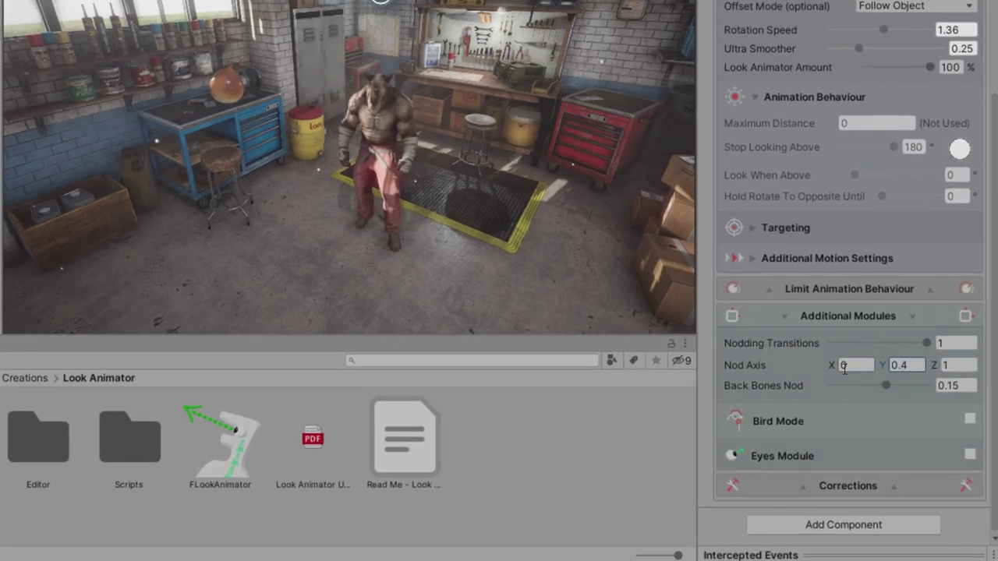
{"action": "left_click_drag", "start_coordinate": [837, 372], "coordinate": [827, 372]}
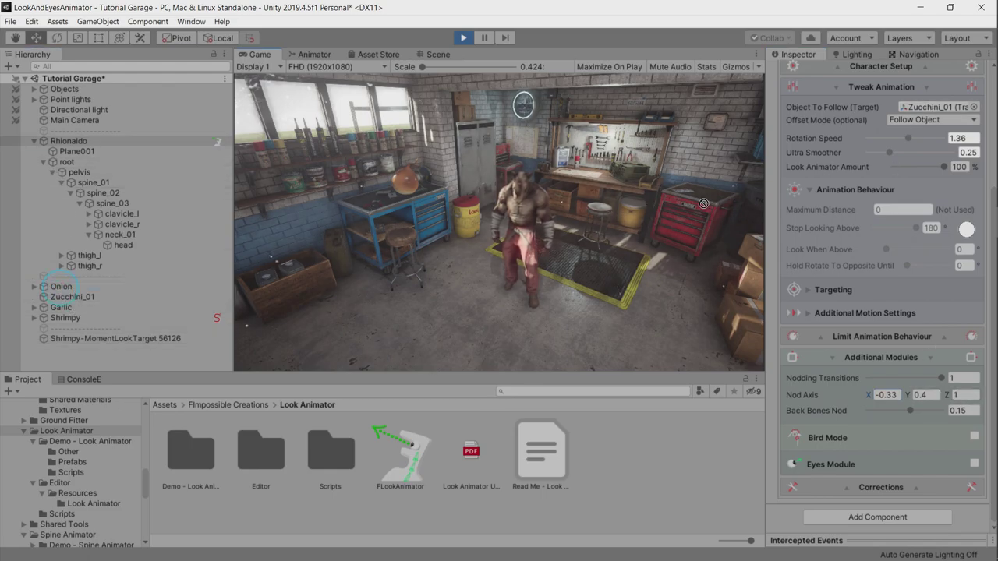
{"action": "left_click_drag", "start_coordinate": [918, 109], "coordinate": [918, 110]}
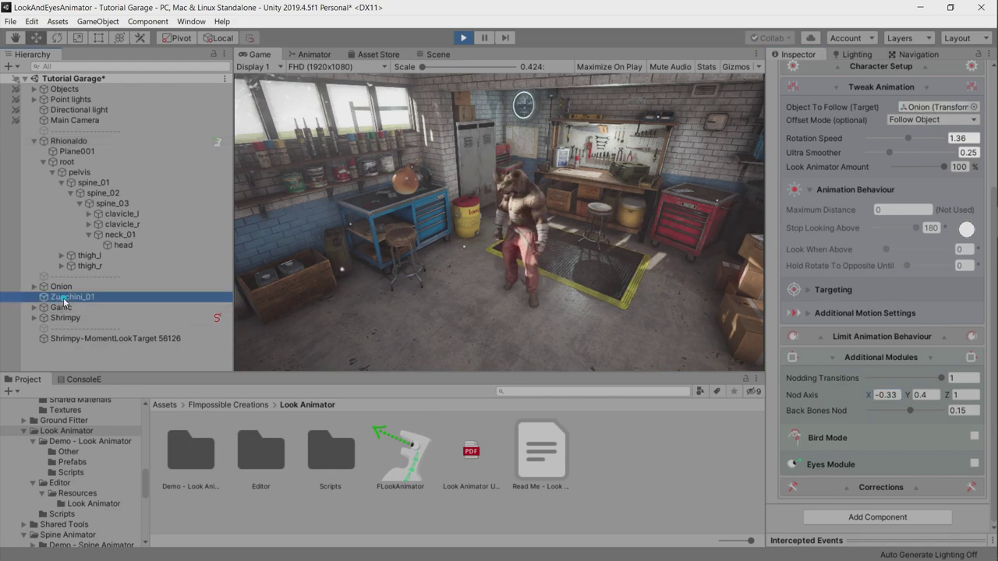
{"action": "mouse_move", "coordinate": [63, 298]}
{"action": "left_mouse_down"}
{"action": "mouse_move", "coordinate": [933, 82]}
{"action": "mouse_move", "coordinate": [927, 107]}
{"action": "left_mouse_up"}
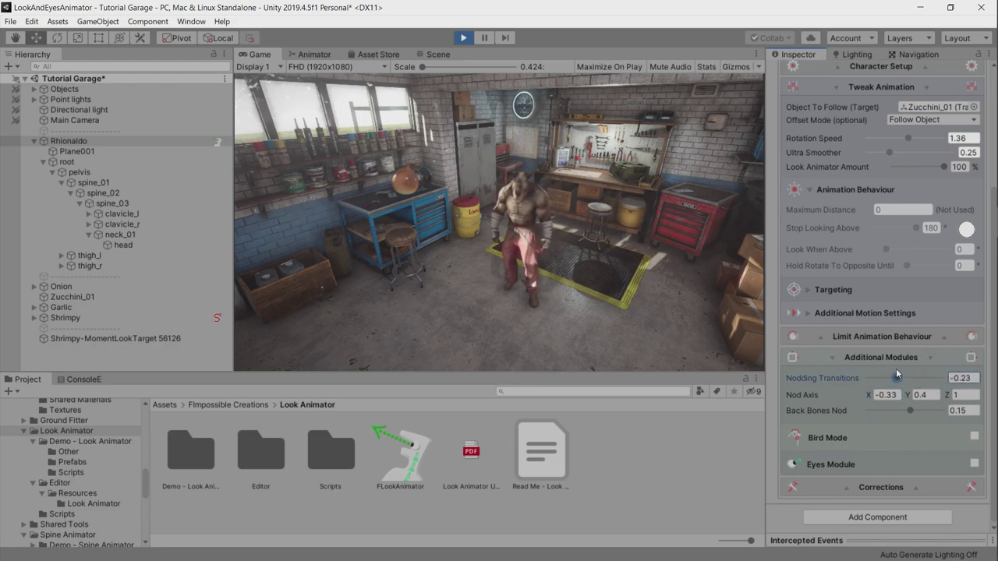
Lower Nodding Transitions to -0.63, try Zucchini_01 as look target, then reassign Onion.
{"action": "left_click_drag", "start_coordinate": [884, 366], "coordinate": [883, 365]}
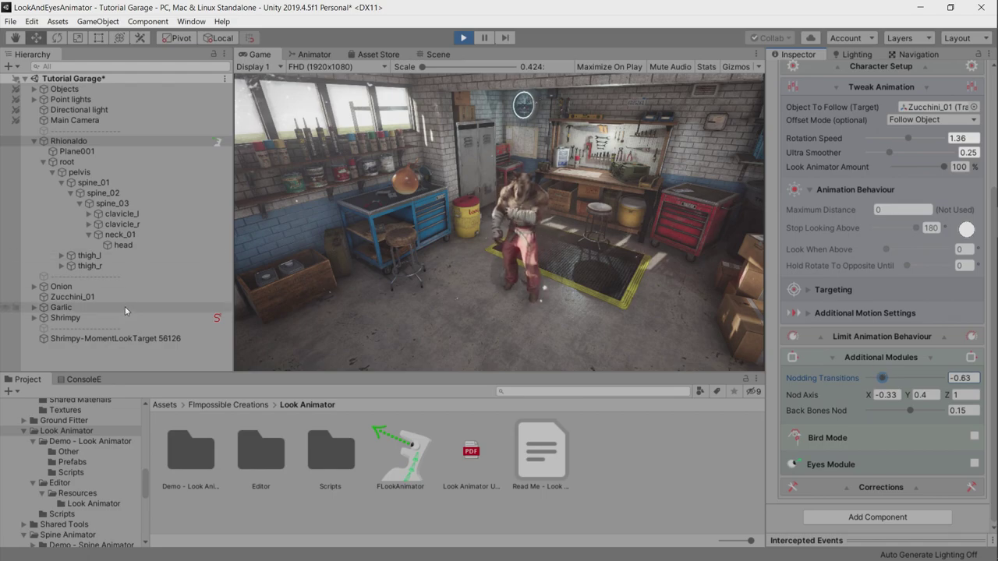
{"action": "mouse_move", "coordinate": [57, 285]}
{"action": "left_mouse_down"}
{"action": "mouse_move", "coordinate": [618, 194]}
{"action": "mouse_move", "coordinate": [937, 111]}
{"action": "left_mouse_up"}
{"action": "left_click_drag", "start_coordinate": [72, 298], "coordinate": [930, 111]}
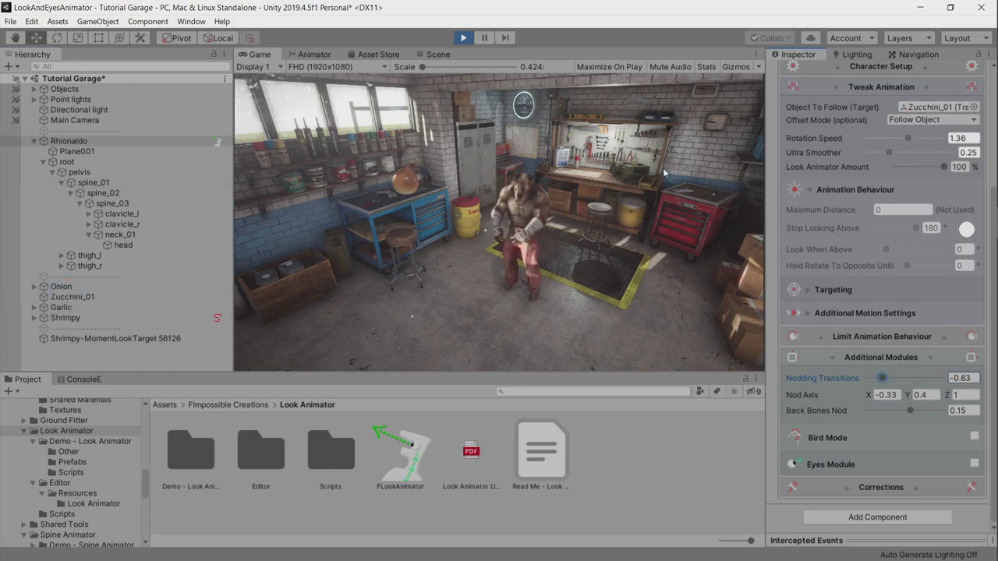
{"action": "mouse_move", "coordinate": [56, 285]}
{"action": "left_mouse_down"}
{"action": "mouse_move", "coordinate": [917, 88]}
{"action": "mouse_move", "coordinate": [937, 109]}
{"action": "left_mouse_up"}
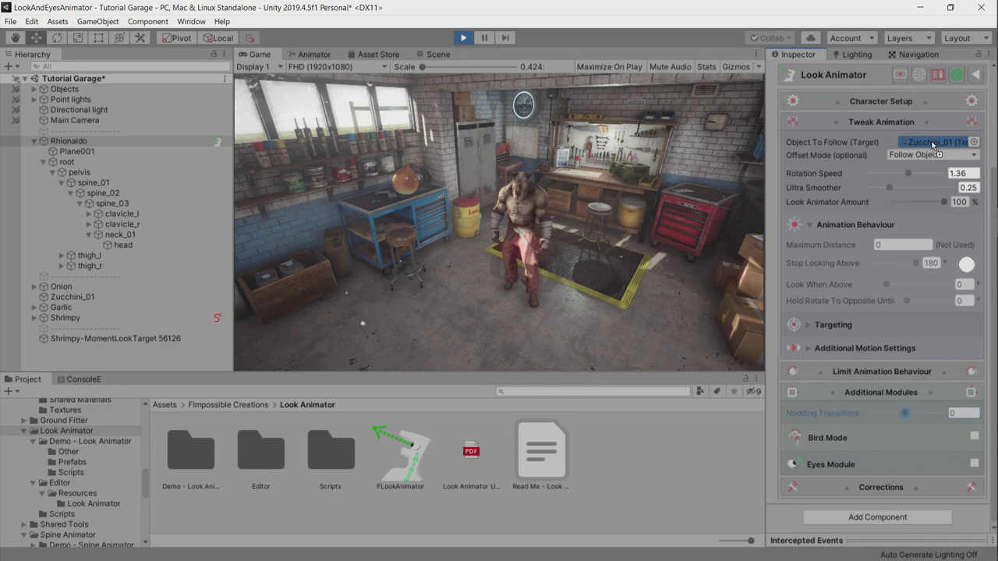
{"action": "left_click_drag", "start_coordinate": [933, 146], "coordinate": [934, 148]}
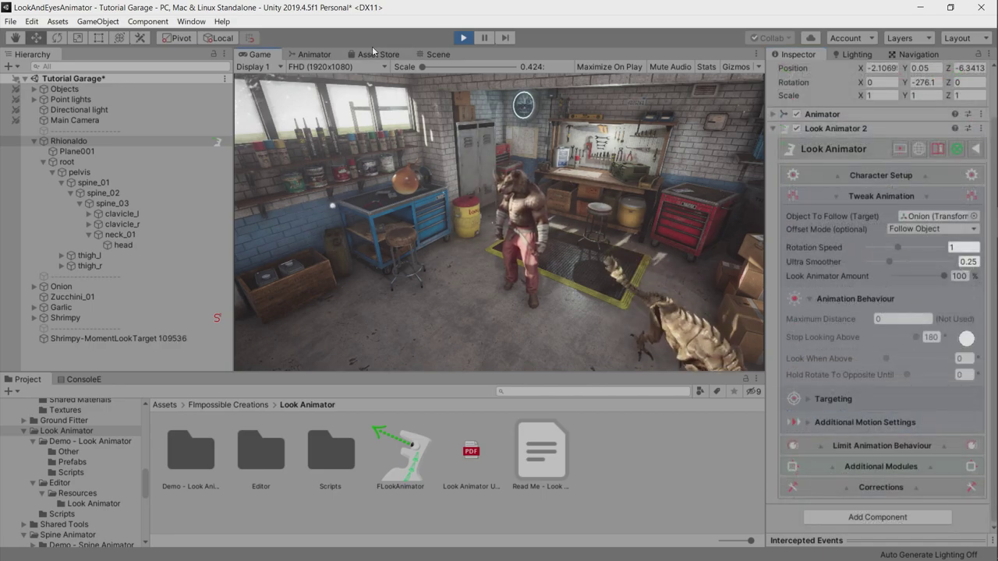
Move the Onion near the stool, onto the workbench, then down to the floor at left.
{"action": "left_click", "coordinate": [437, 55]}
{"action": "left_click_drag", "start_coordinate": [513, 157], "coordinate": [460, 164], "text": "alt"}
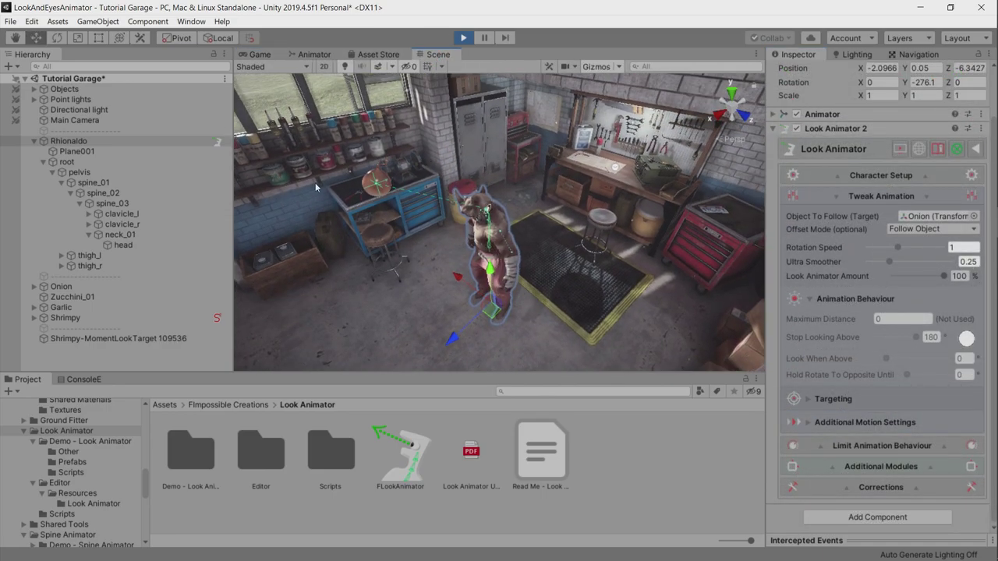
{"action": "left_click", "coordinate": [74, 286]}
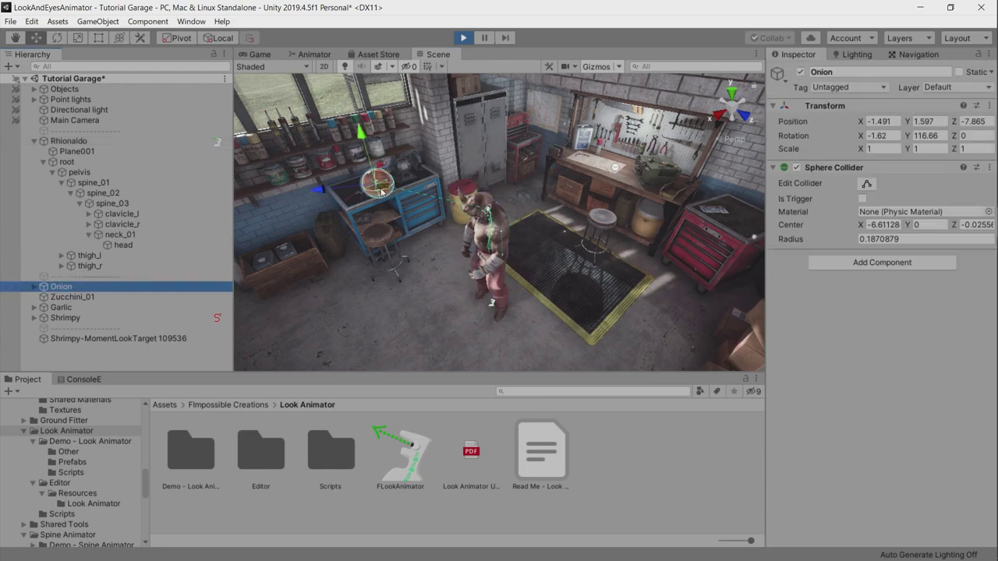
{"action": "mouse_move", "coordinate": [382, 192]}
{"action": "left_mouse_down"}
{"action": "mouse_move", "coordinate": [607, 209]}
{"action": "mouse_move", "coordinate": [581, 206]}
{"action": "mouse_move", "coordinate": [505, 237]}
{"action": "left_mouse_up"}
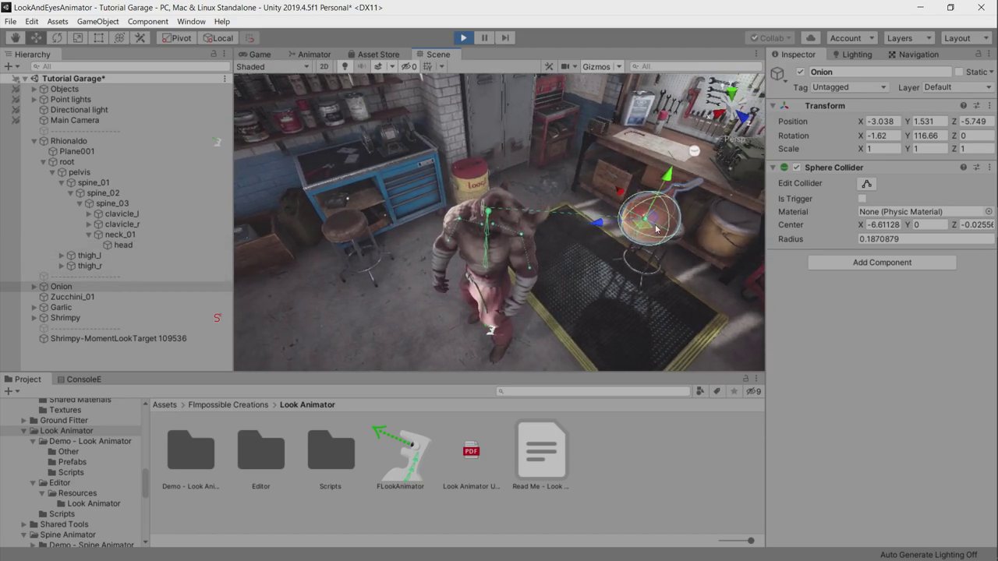
{"action": "left_click_drag", "start_coordinate": [645, 220], "coordinate": [661, 187]}
{"action": "left_click_drag", "start_coordinate": [672, 143], "coordinate": [672, 144]}
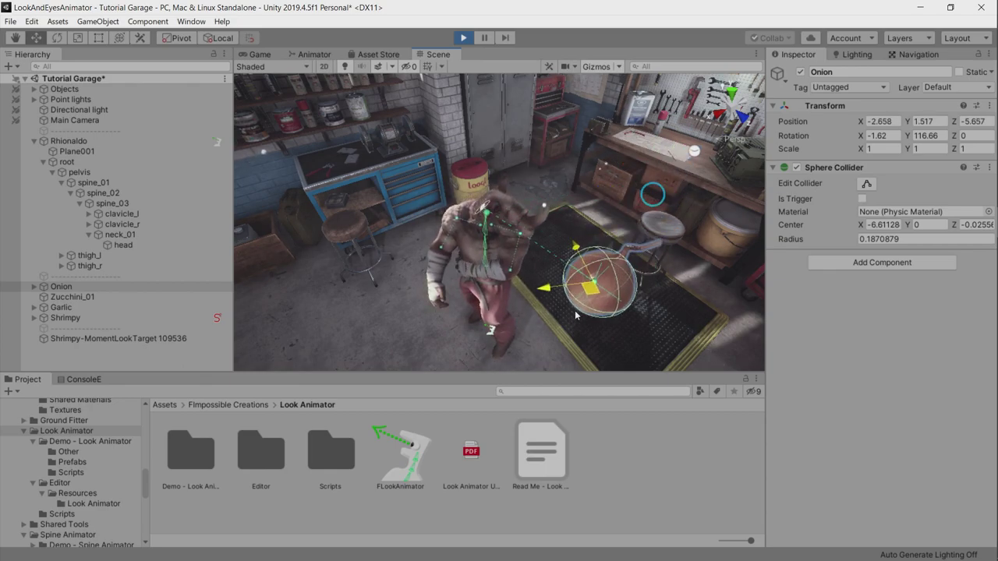
{"action": "left_click_drag", "start_coordinate": [653, 199], "coordinate": [363, 359]}
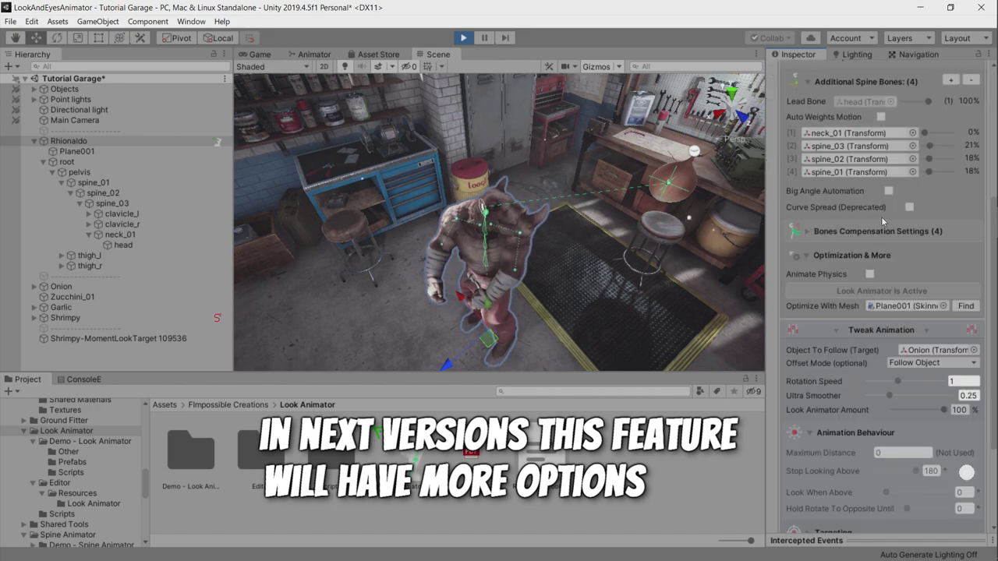
Enable Big Angle Automation with far-back weights 11/23/17/23%, testing by moving the Onion.
{"action": "left_click", "coordinate": [889, 190]}
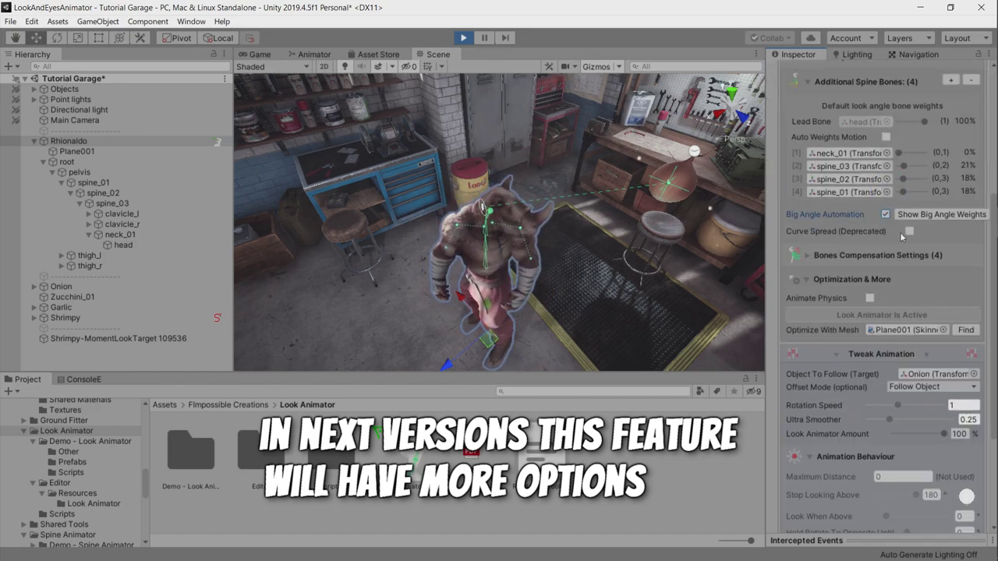
{"action": "left_click_drag", "start_coordinate": [770, 222], "coordinate": [741, 222]}
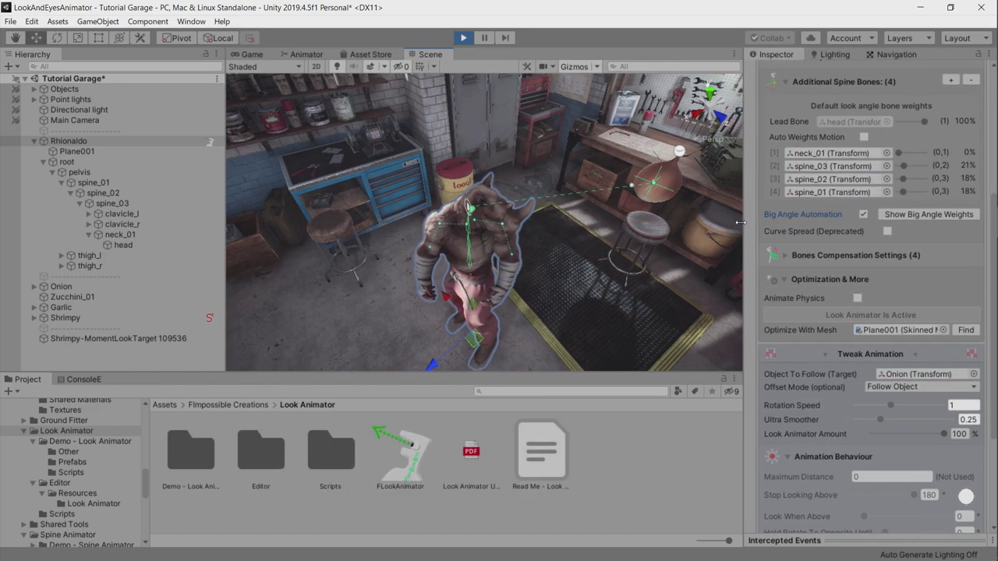
{"action": "left_click", "coordinate": [913, 215]}
{"action": "scroll", "coordinate": [929, 290], "scroll_direction": "up", "scroll_amount": 3}
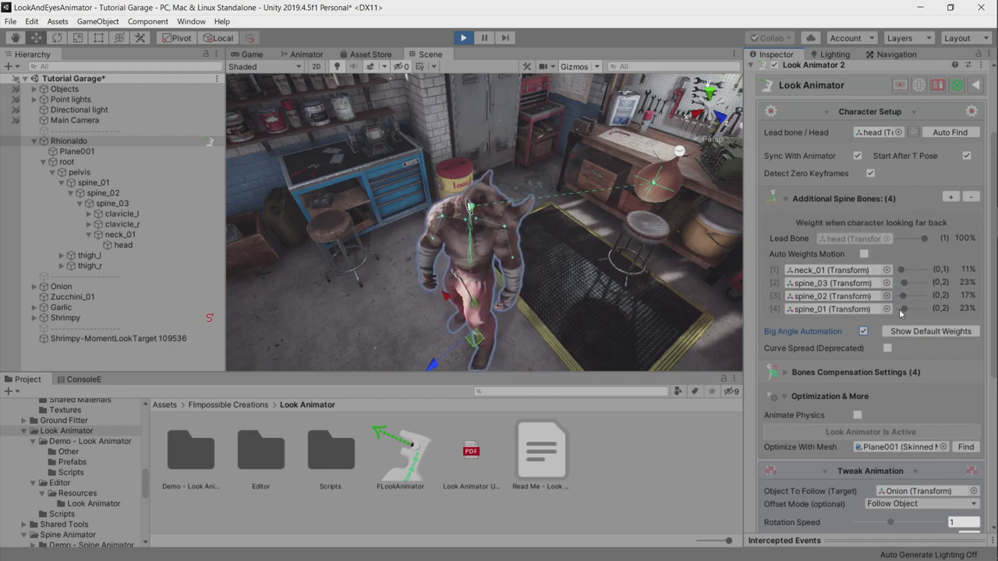
{"action": "left_click", "coordinate": [654, 183]}
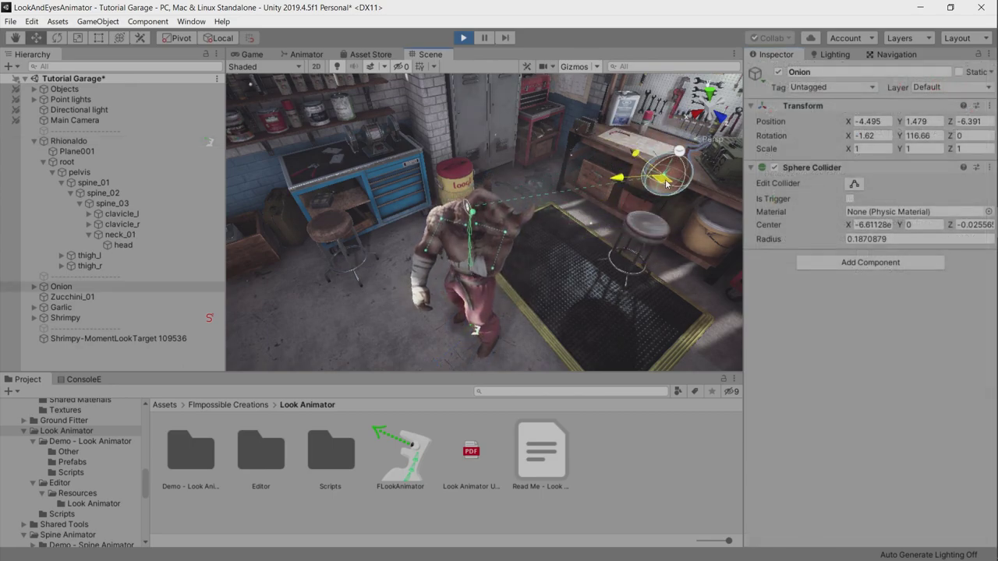
{"action": "mouse_move", "coordinate": [667, 184]}
{"action": "left_mouse_down"}
{"action": "mouse_move", "coordinate": [657, 244]}
{"action": "mouse_move", "coordinate": [675, 168]}
{"action": "mouse_move", "coordinate": [655, 249]}
{"action": "mouse_move", "coordinate": [661, 197]}
{"action": "mouse_move", "coordinate": [639, 263]}
{"action": "mouse_move", "coordinate": [649, 236]}
{"action": "mouse_move", "coordinate": [646, 264]}
{"action": "mouse_move", "coordinate": [665, 256]}
{"action": "mouse_move", "coordinate": [671, 172]}
{"action": "mouse_move", "coordinate": [684, 193]}
{"action": "left_mouse_up"}
{"action": "left_click", "coordinate": [106, 144]}
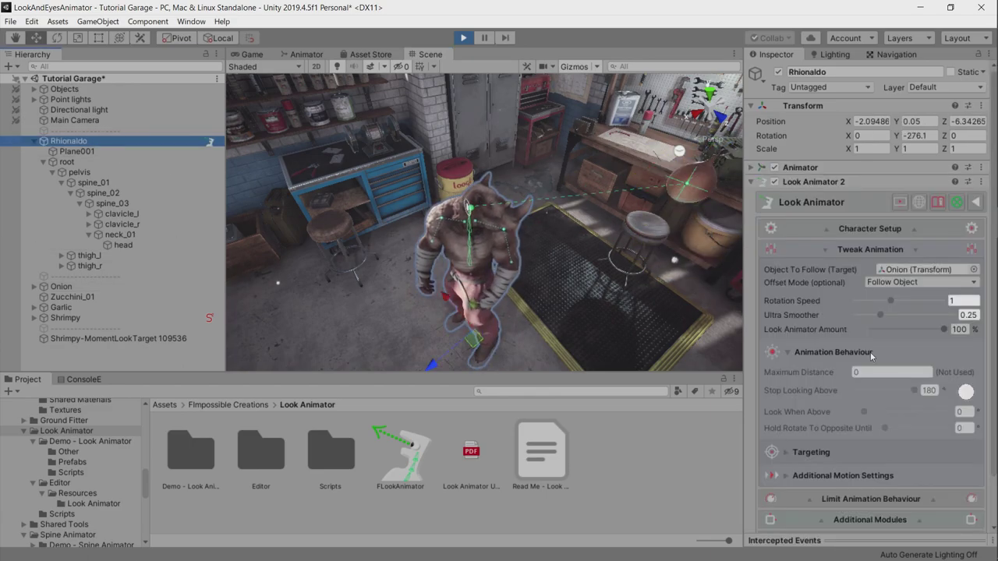
Turn on Big Angle Automation under Rhionaldo's Character Setup Bones Compensation Settings.
{"action": "scroll", "coordinate": [858, 321], "scroll_direction": "down", "scroll_amount": 2}
{"action": "left_click", "coordinate": [862, 173]}
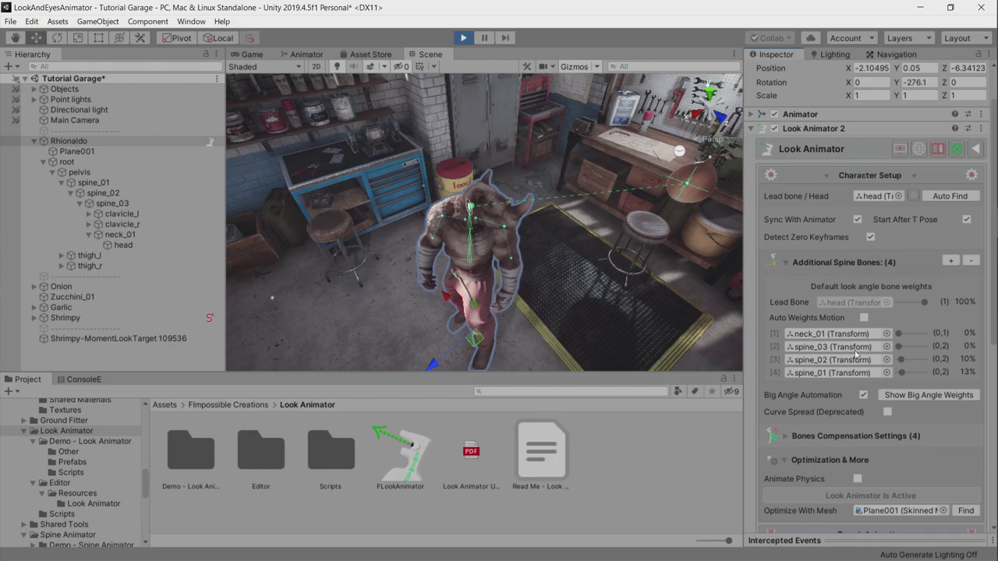
{"action": "scroll", "coordinate": [854, 358], "scroll_direction": "down", "scroll_amount": 3}
{"action": "left_click", "coordinate": [836, 320]}
{"action": "scroll", "coordinate": [865, 358], "scroll_direction": "down", "scroll_amount": 6}
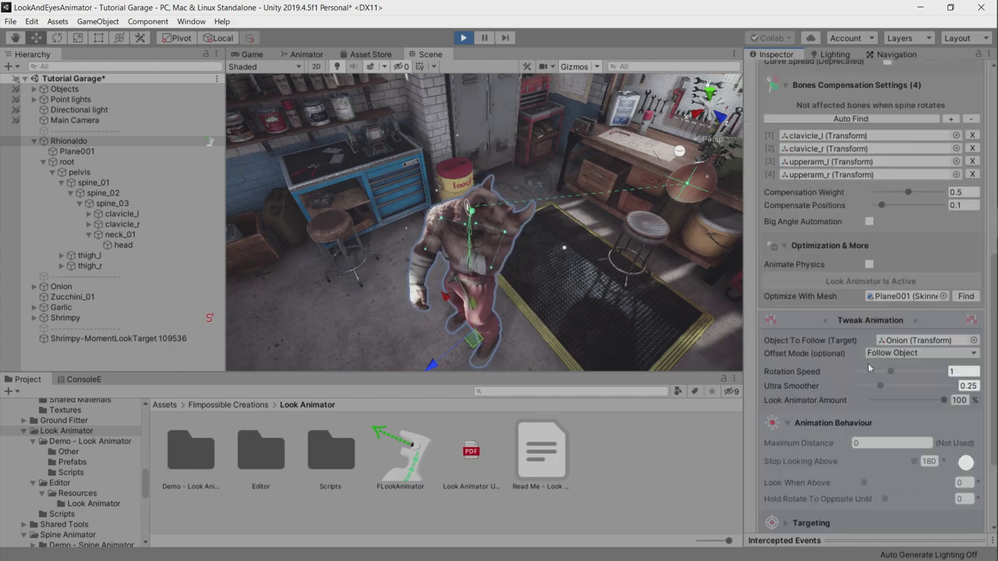
{"action": "left_click", "coordinate": [868, 222]}
{"action": "scroll", "coordinate": [894, 282], "scroll_direction": "up", "scroll_amount": 3}
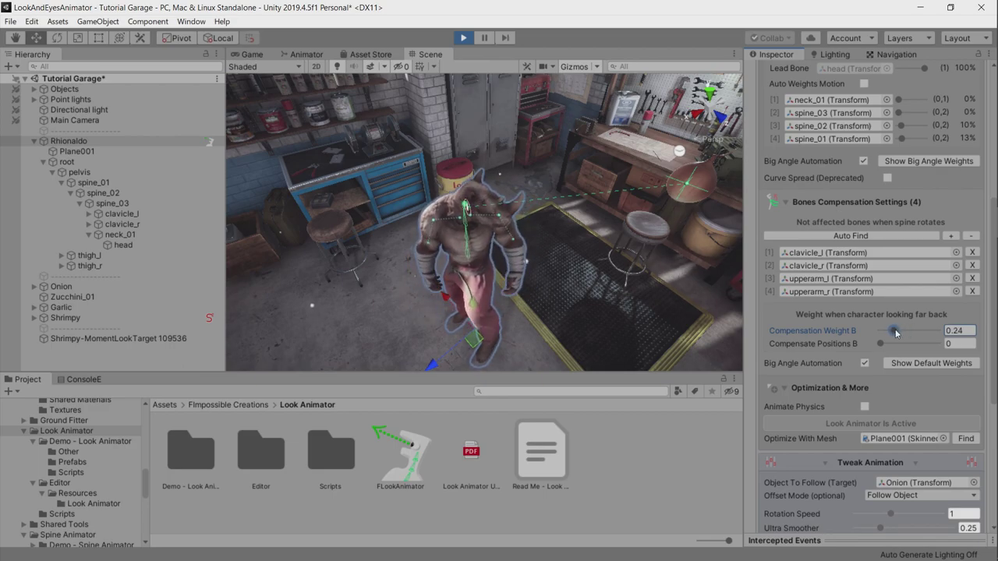
{"action": "scroll", "coordinate": [885, 326], "scroll_direction": "up", "scroll_amount": 8}
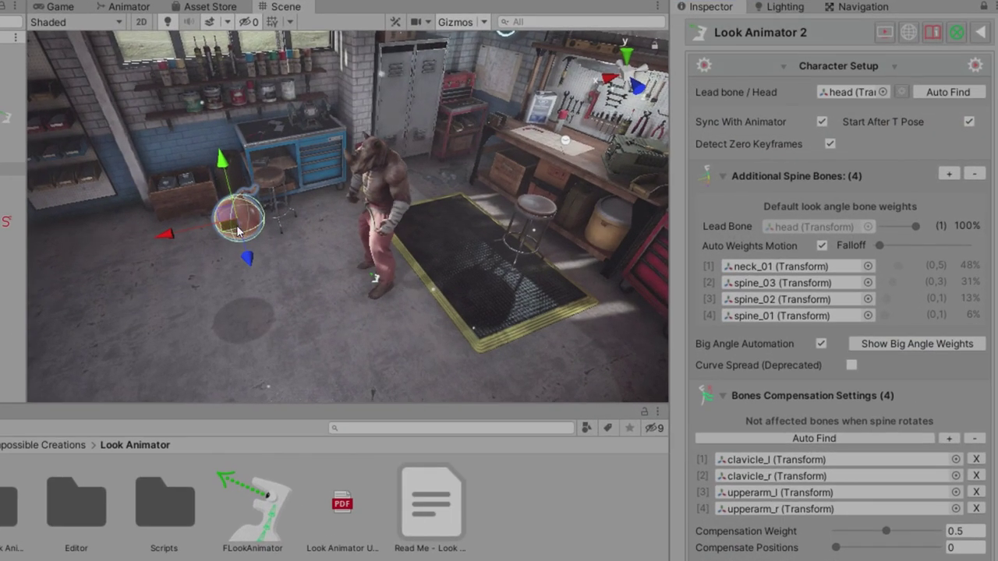
Move the Onion beside Rhionaldo, past him onto the mat, by his head, then across the garage.
{"action": "left_click_drag", "start_coordinate": [385, 221], "coordinate": [521, 241]}
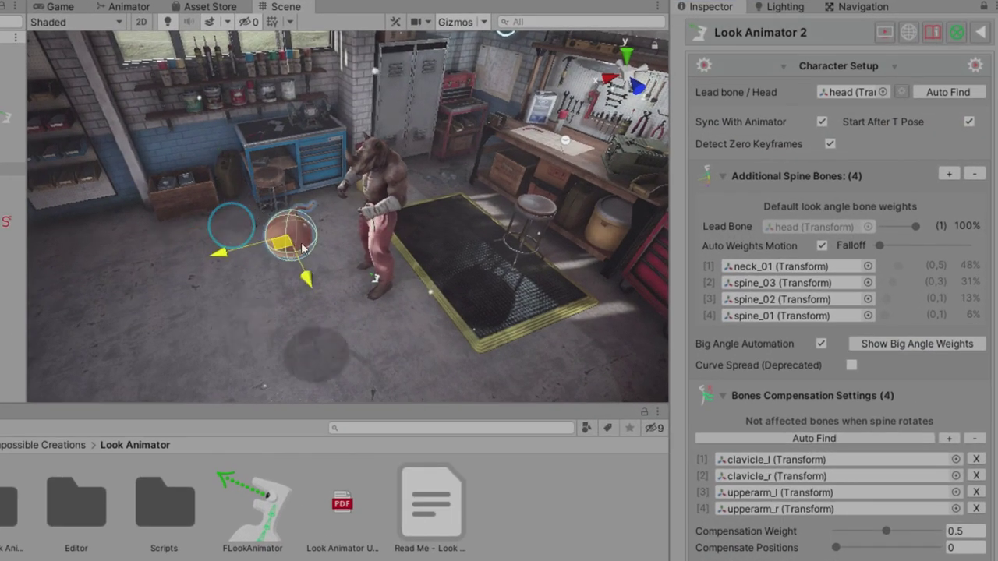
{"action": "left_click_drag", "start_coordinate": [531, 200], "coordinate": [568, 242]}
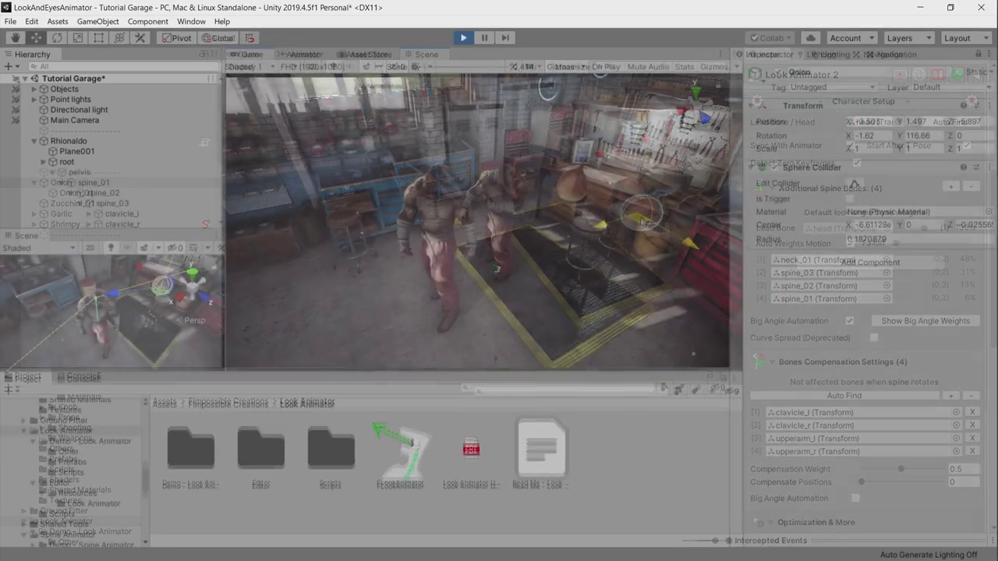
{"action": "mouse_move", "coordinate": [161, 297]}
{"action": "left_mouse_down"}
{"action": "mouse_move", "coordinate": [78, 361]}
{"action": "mouse_move", "coordinate": [176, 298]}
{"action": "mouse_move", "coordinate": [158, 284]}
{"action": "mouse_move", "coordinate": [41, 344]}
{"action": "mouse_move", "coordinate": [979, 317]}
{"action": "left_mouse_up"}
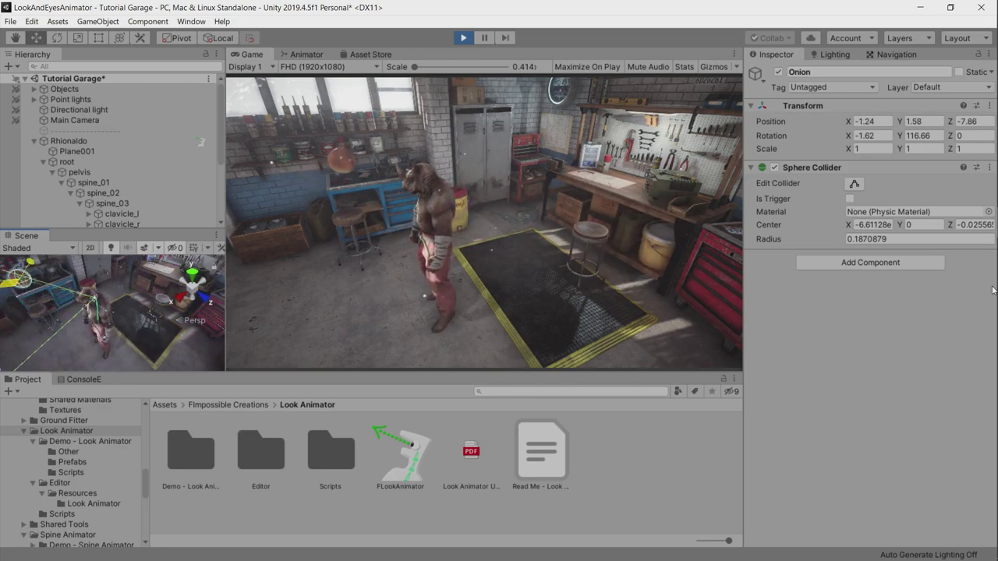
{"action": "mouse_move", "coordinate": [37, 277]}
{"action": "left_mouse_down"}
{"action": "mouse_move", "coordinate": [199, 278]}
{"action": "mouse_move", "coordinate": [142, 398]}
{"action": "left_mouse_up"}
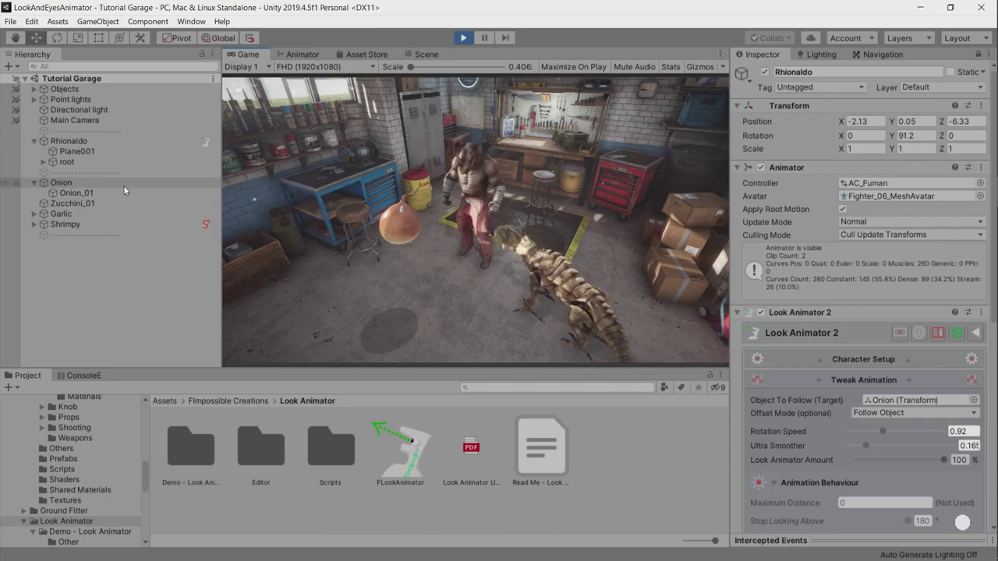
Set Lucanops_Head as the Object To Follow and maximize the Game view.
{"action": "double_click", "coordinate": [360, 218]}
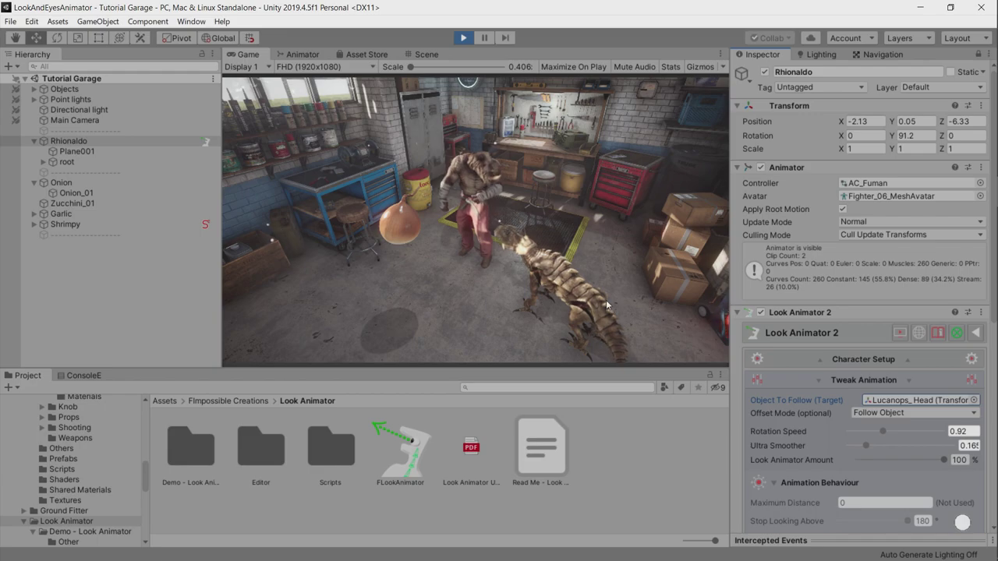
{"action": "right_click", "coordinate": [236, 55]}
{"action": "left_click", "coordinate": [283, 96]}
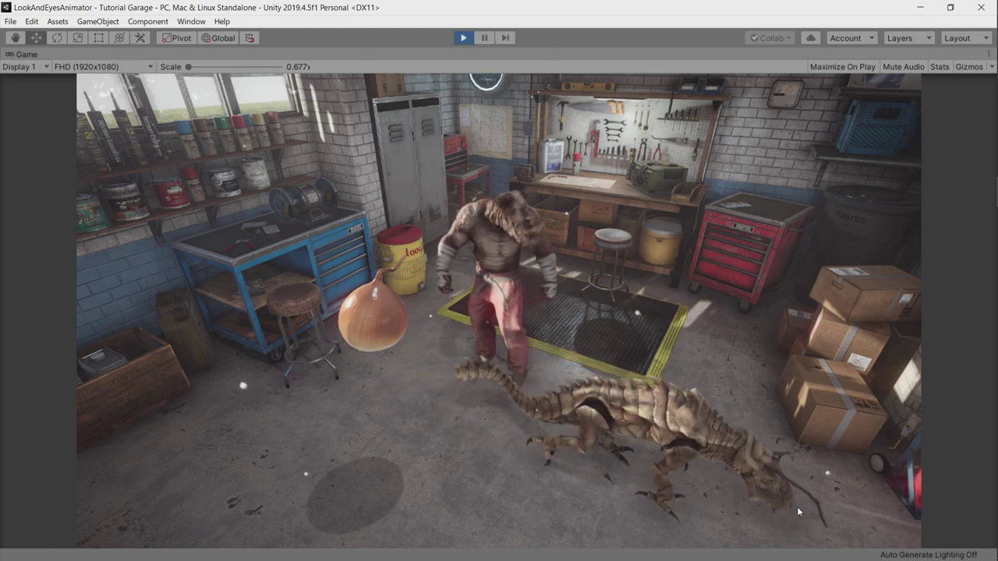
Walk the Lucanops creature toward the camera, then to the lower right of the garage.
{"action": "left_click", "coordinate": [249, 525]}
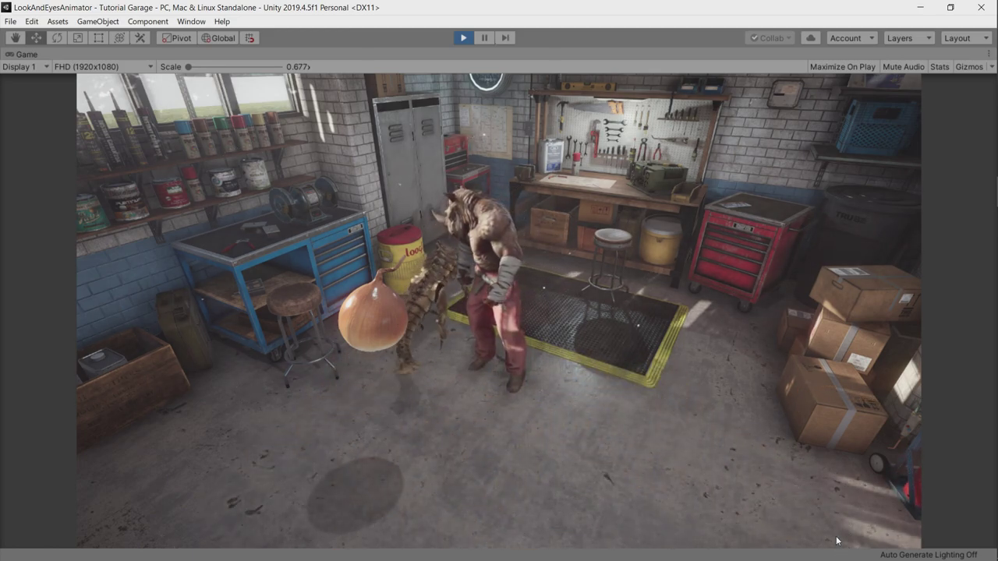
{"action": "left_click", "coordinate": [836, 402]}
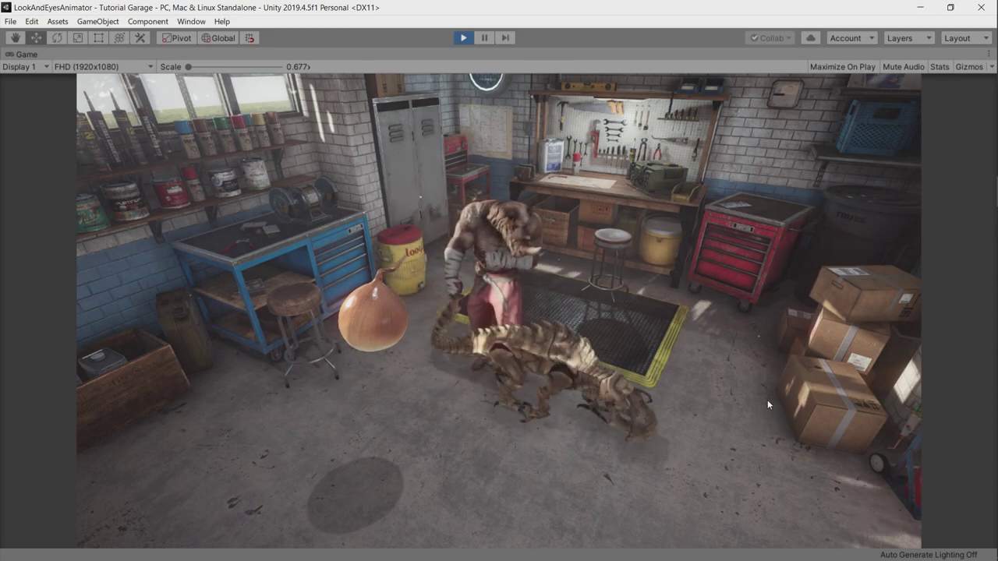